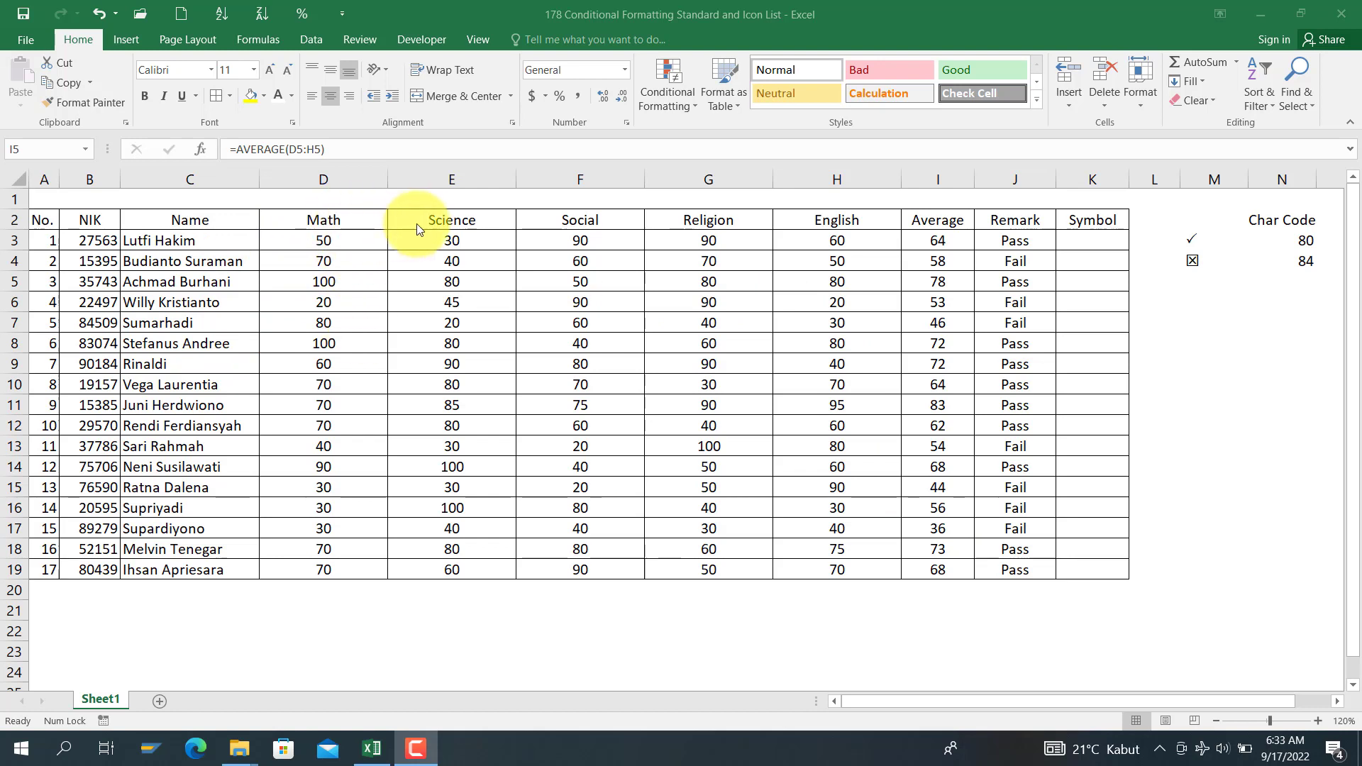
left_click(610, 220)
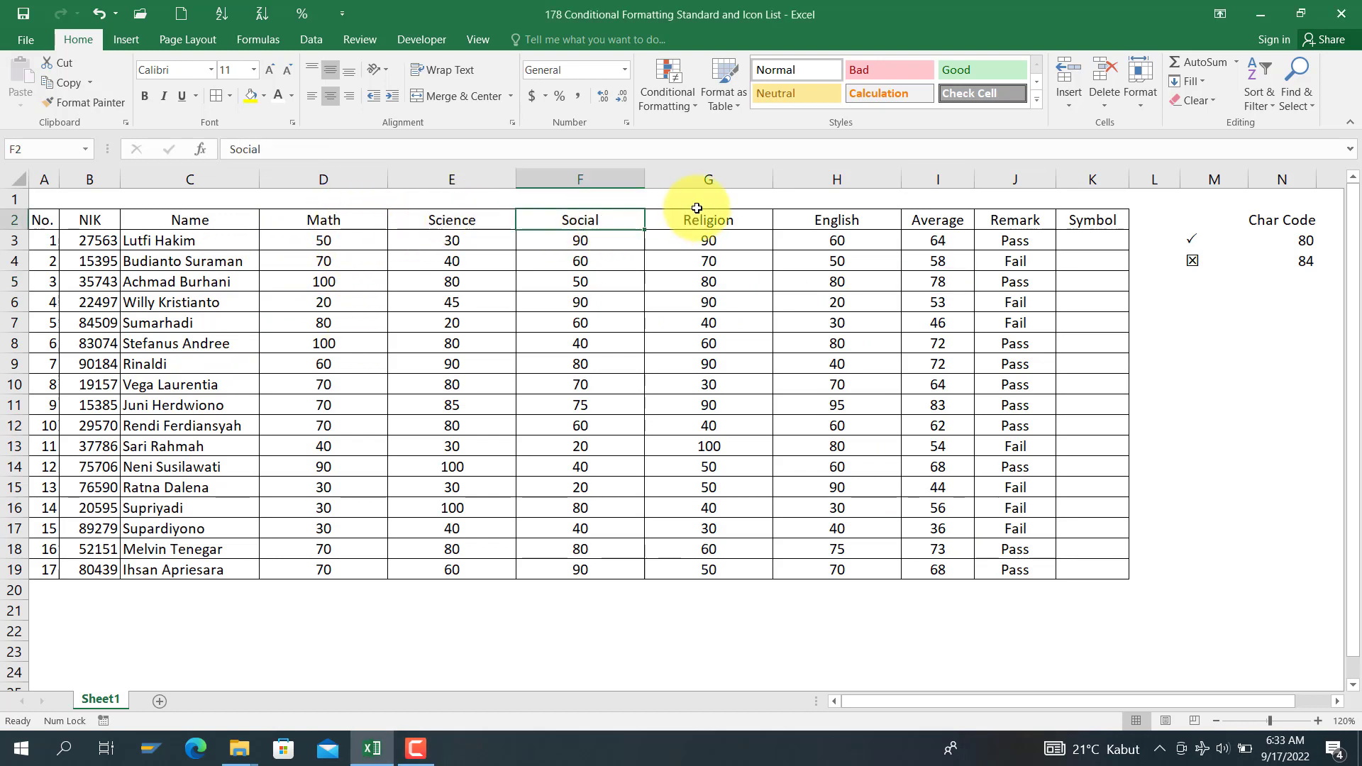
left_click(832, 218)
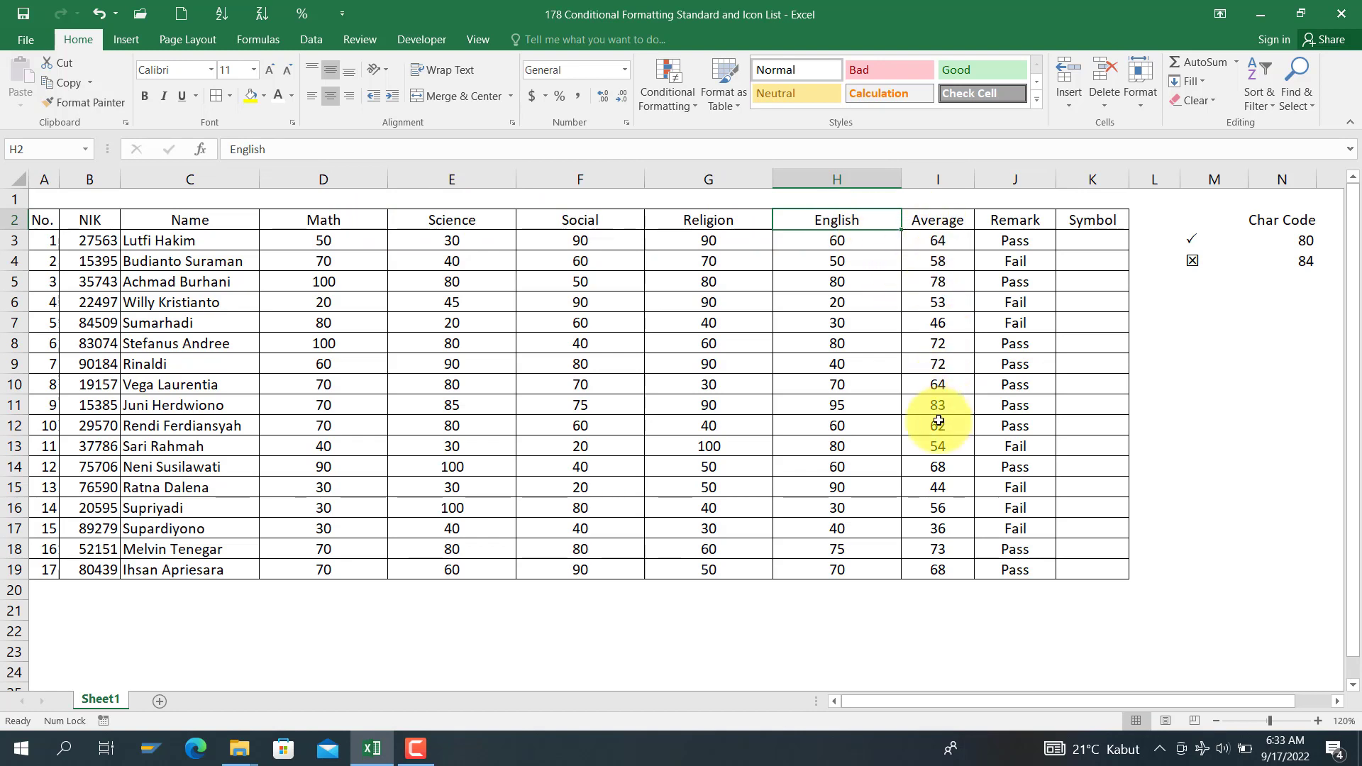
left_click(948, 240)
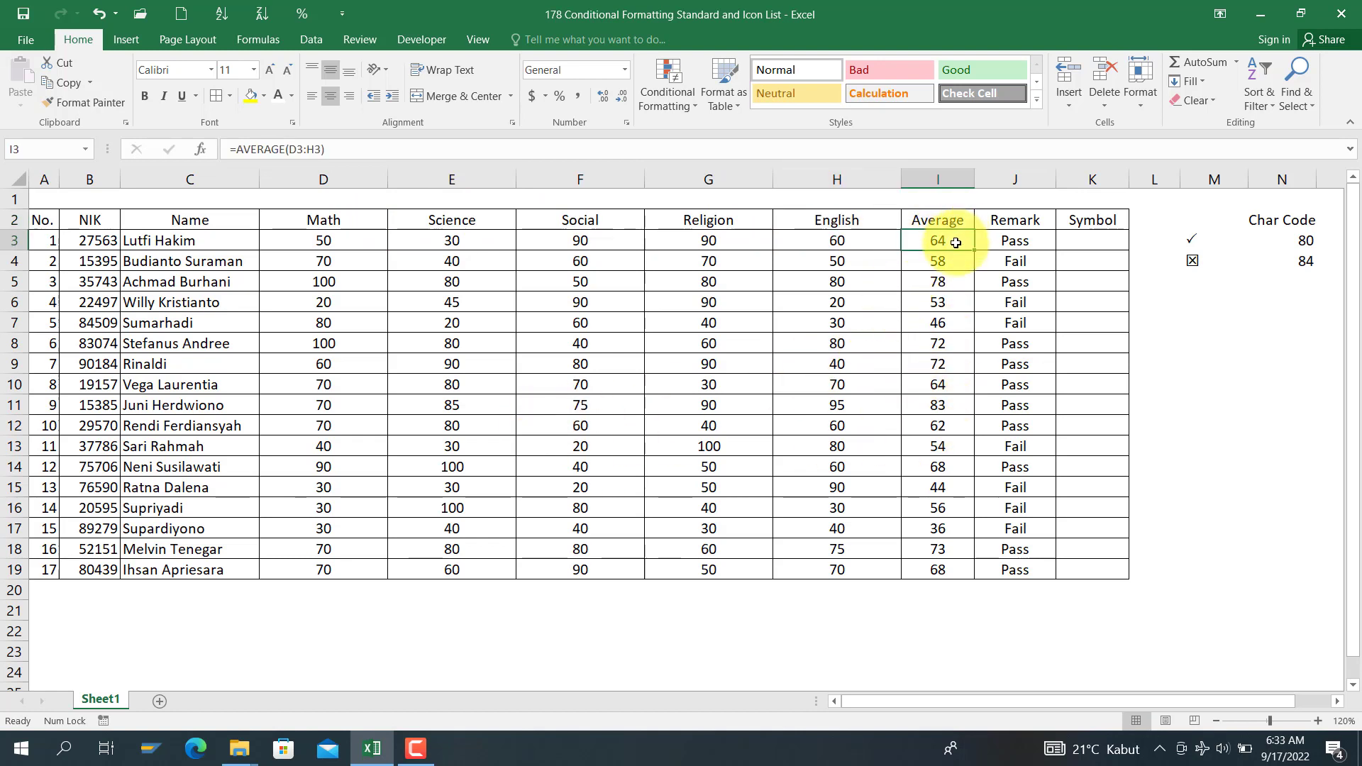
- Start a new conditional formatting rule for cell J3 that uses a formula to determine which cells to format
left_click(1005, 241)
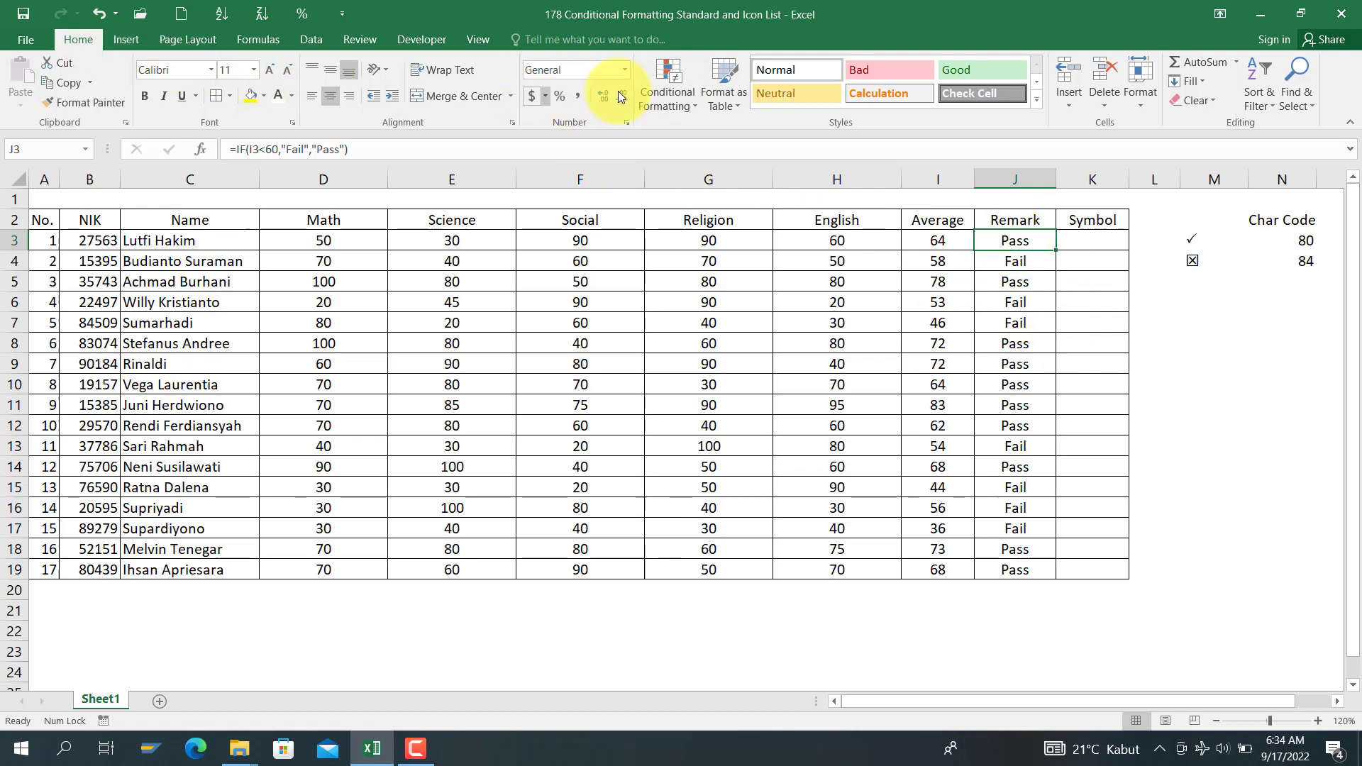
left_click(677, 89)
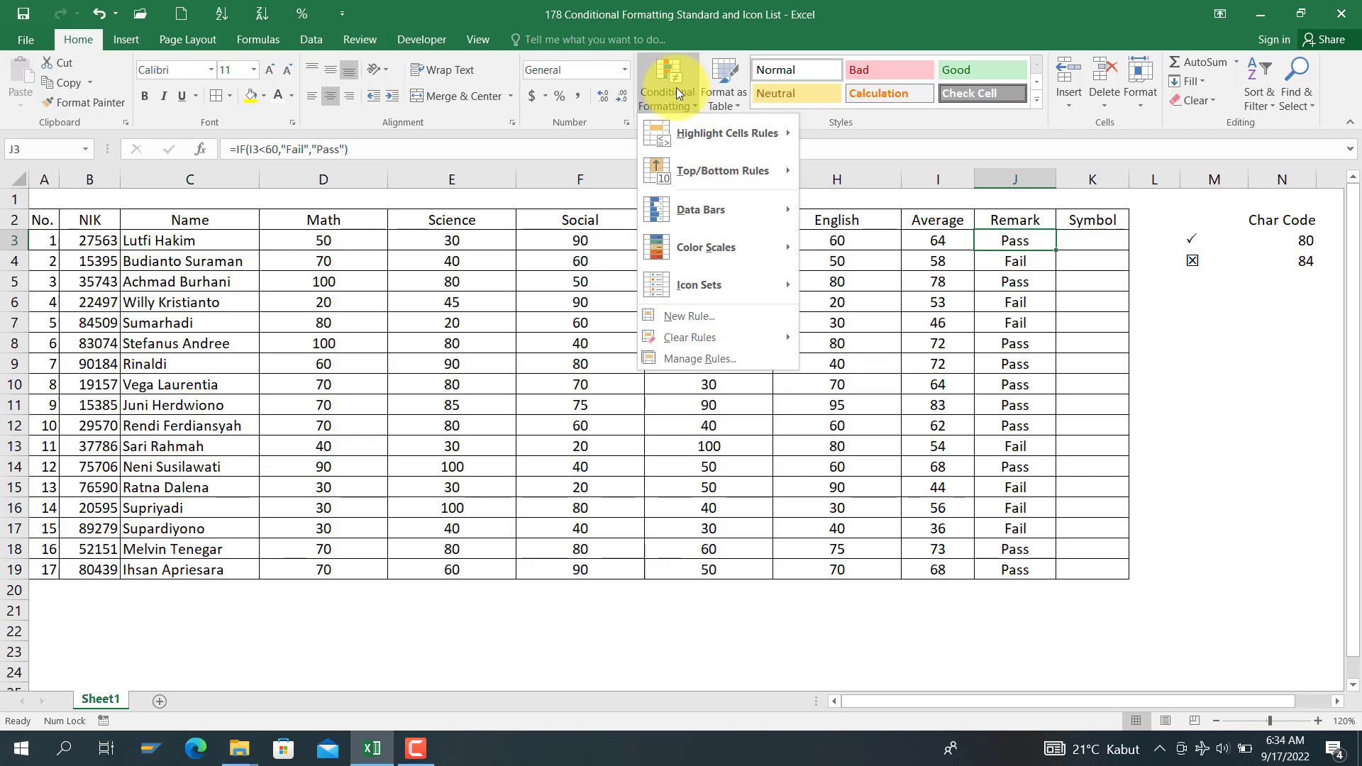
left_click(709, 355)
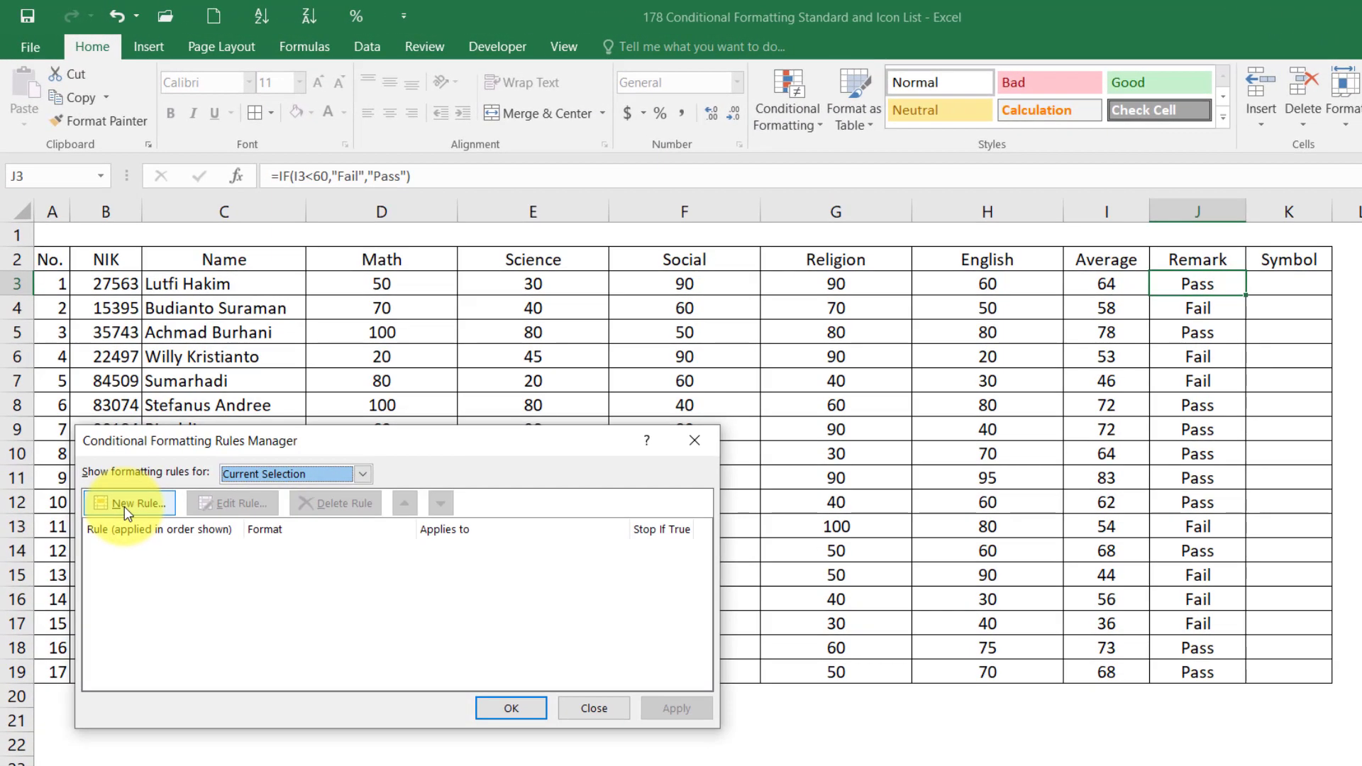
left_click(124, 506)
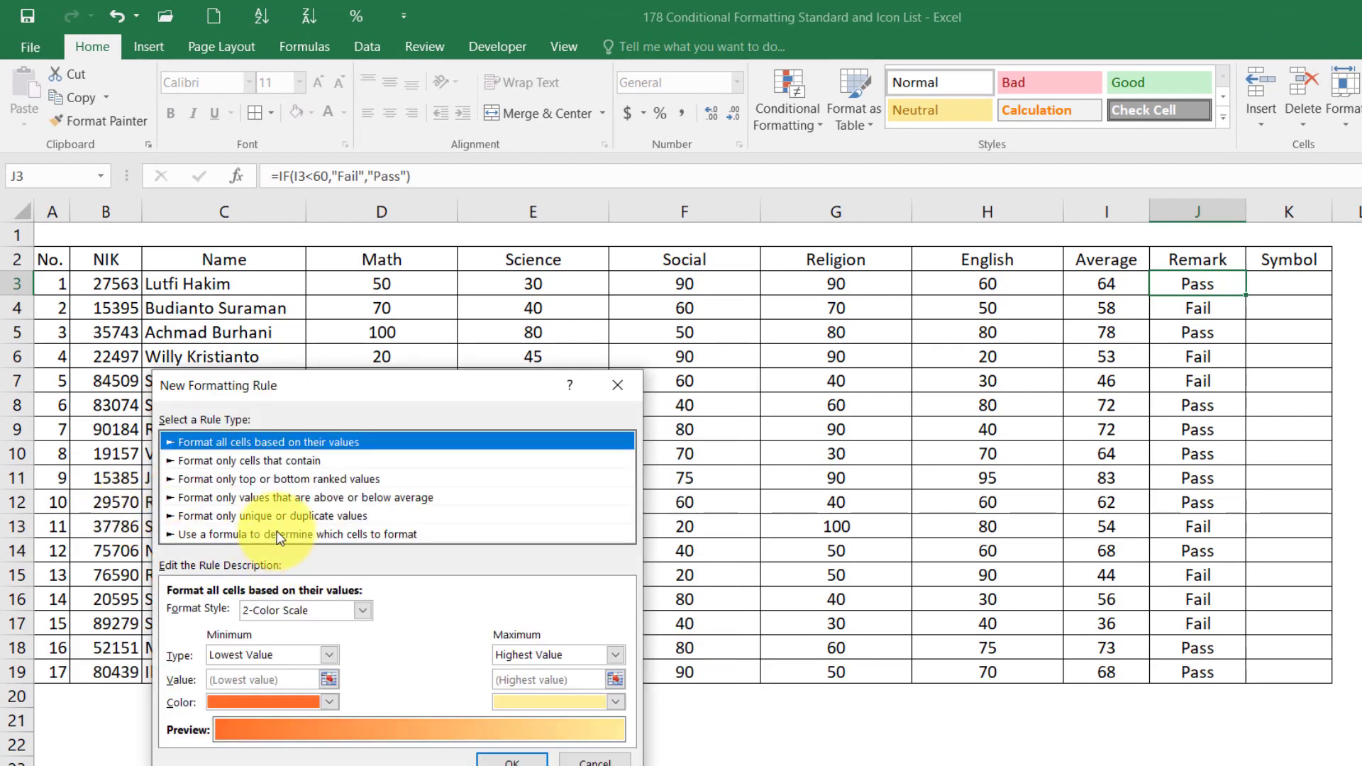
left_click(278, 534)
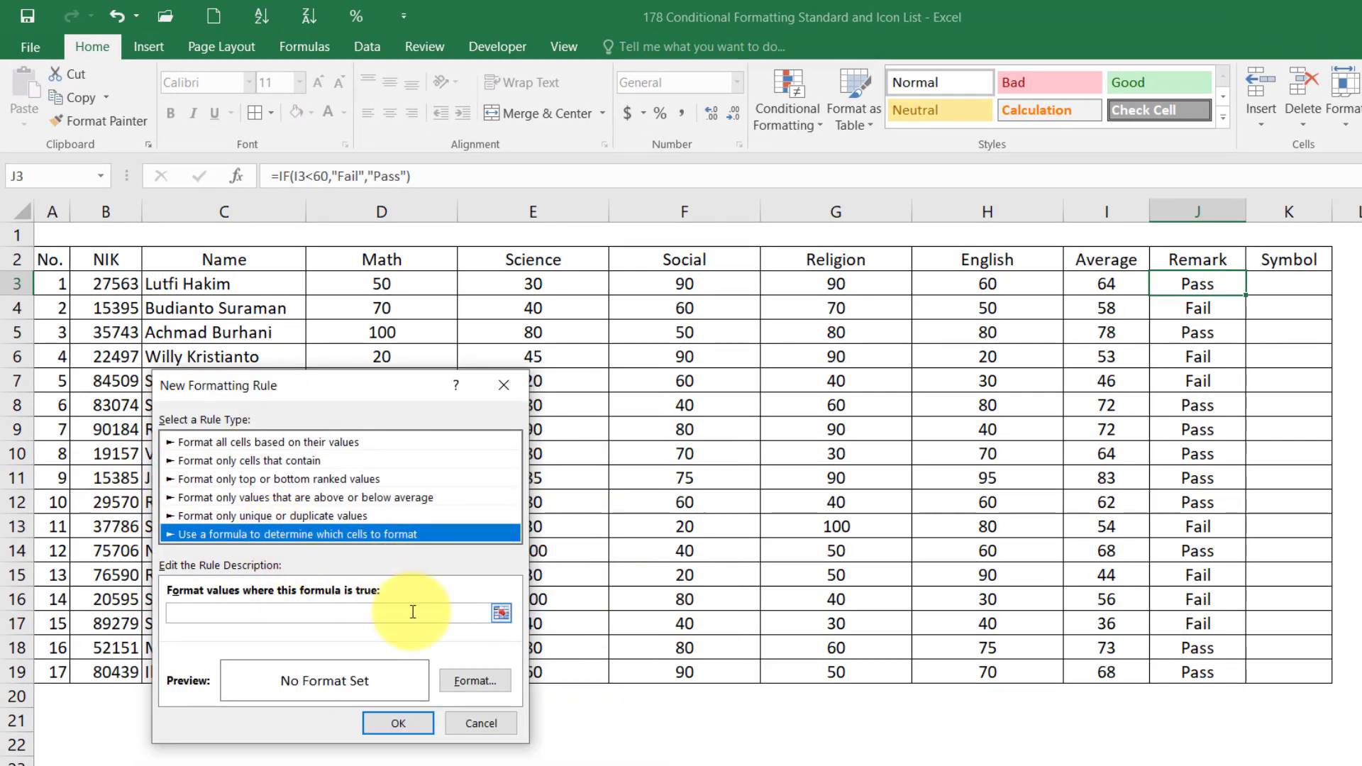
- Enter =if(j3="Fail","tRUE","FALSE") as the new rule's formula
left_click(334, 612)
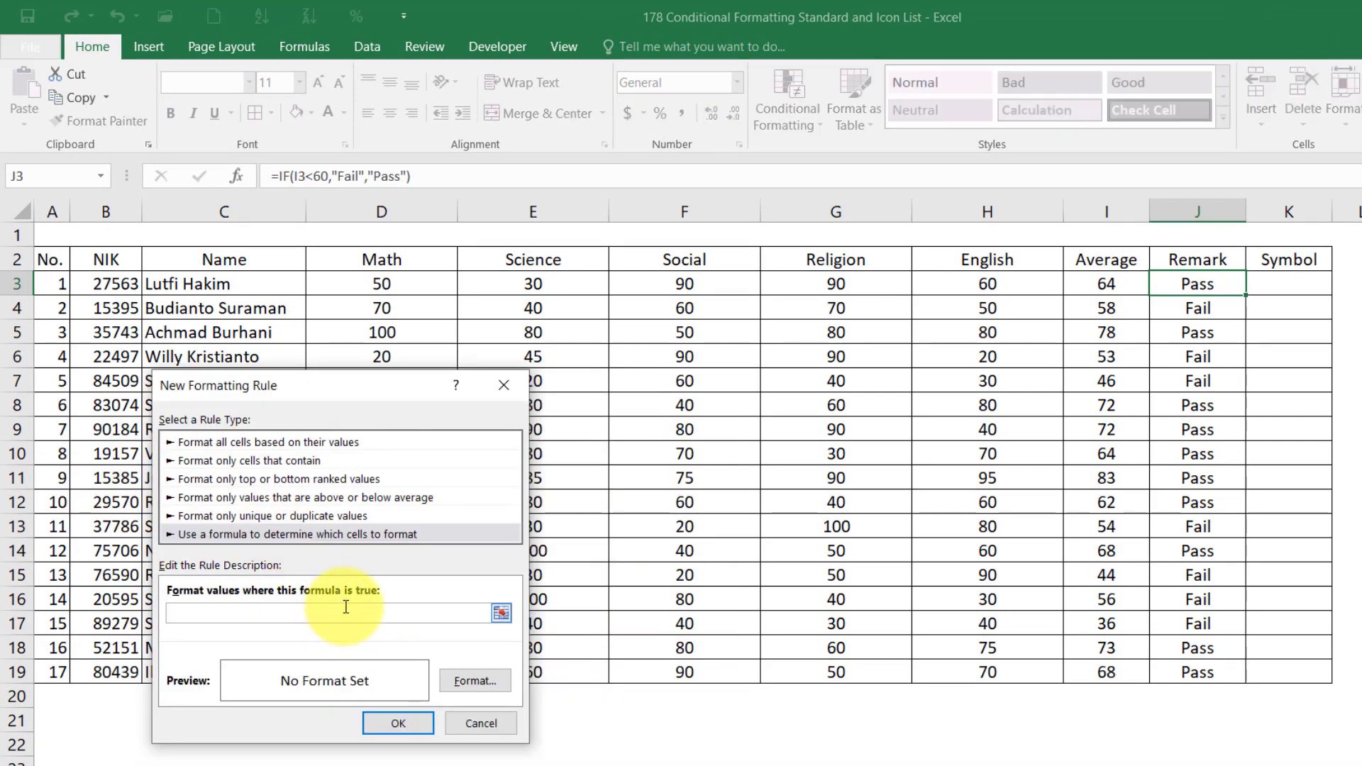
type("=if(j3=\"Fa")
type("il")
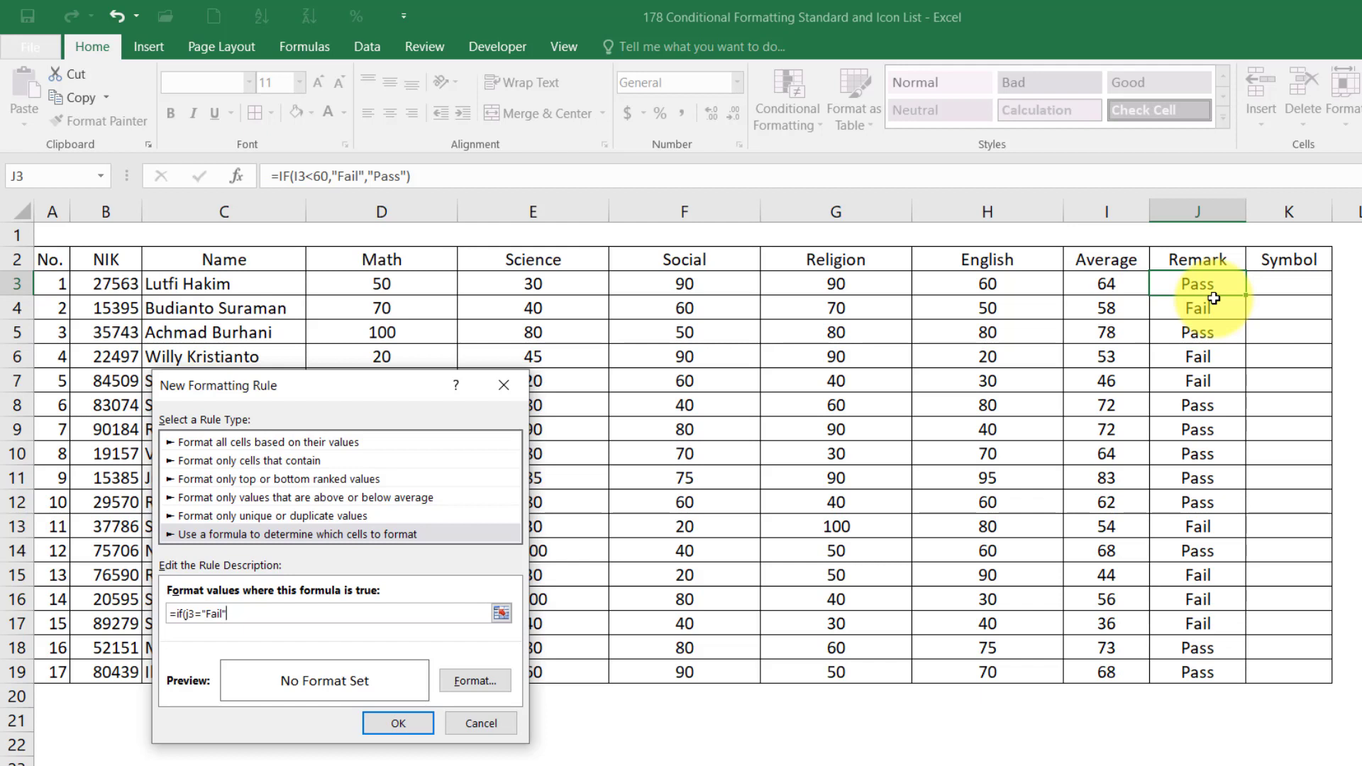
type("RUE")
key("BackSpace")
type("\"FALSE\"")
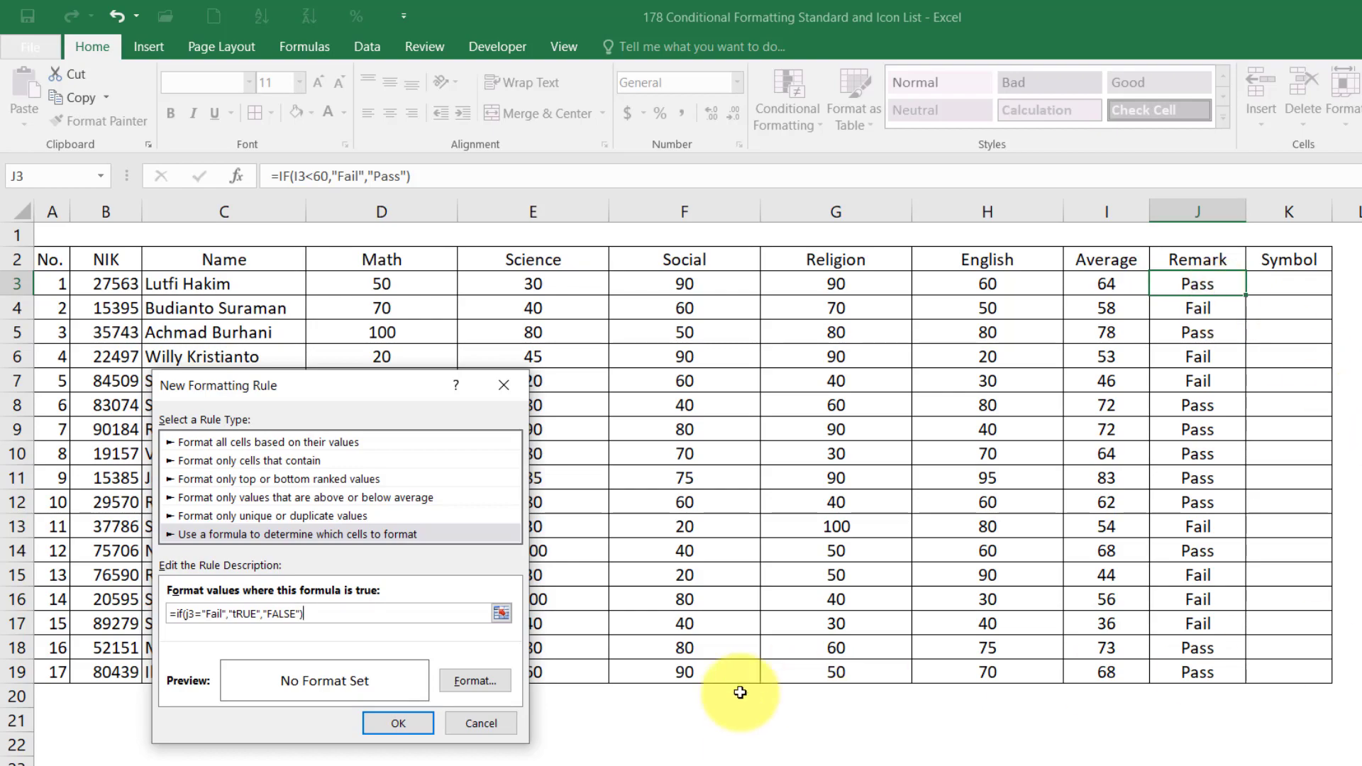
- Set the font colour of the Fail rule's format to standard red
left_click(473, 682)
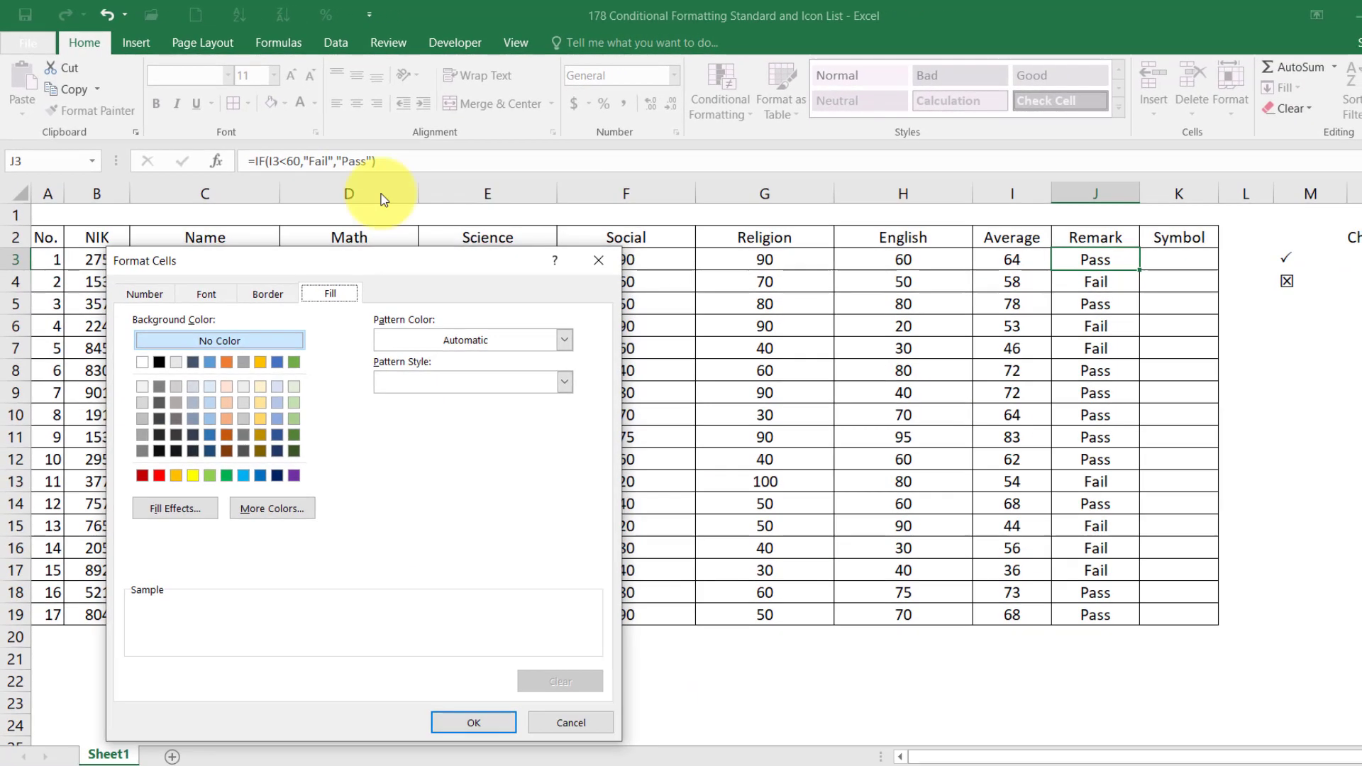
left_click(204, 296)
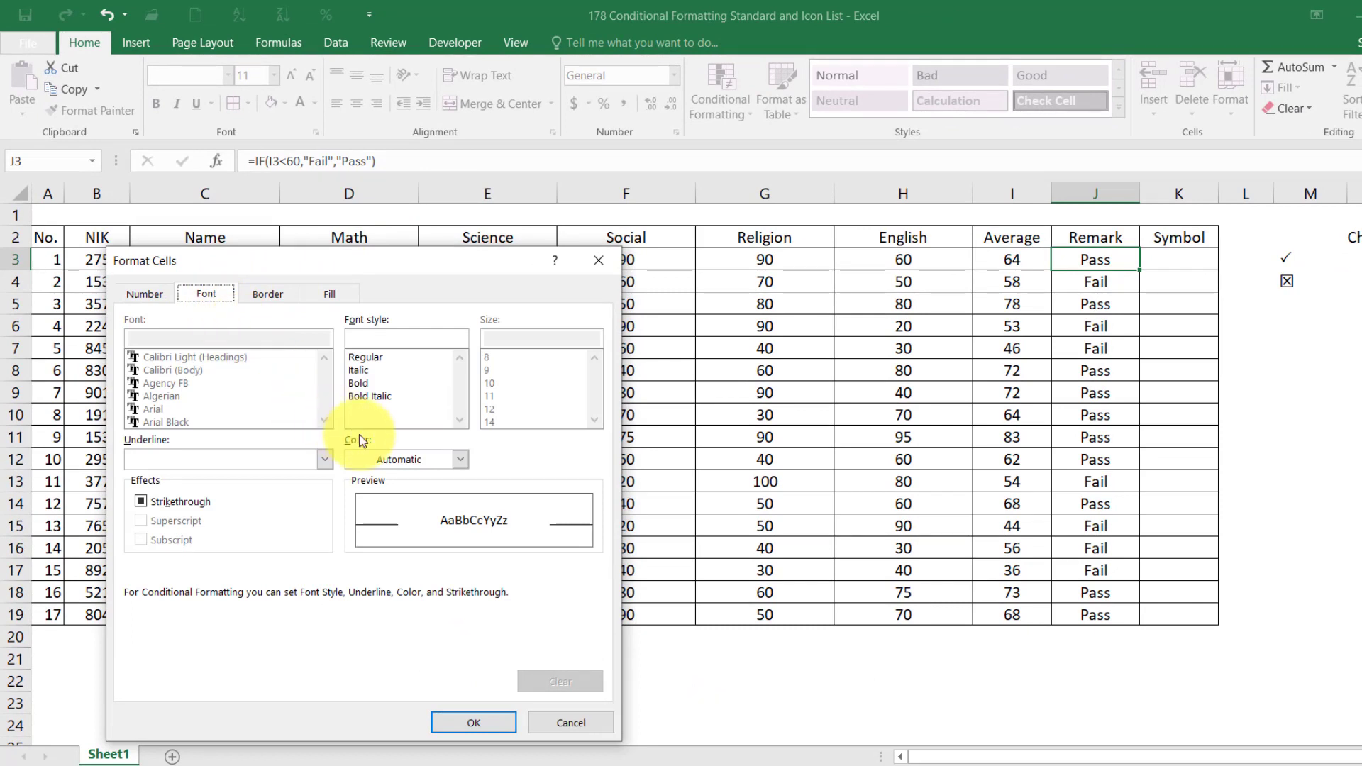
left_click(391, 459)
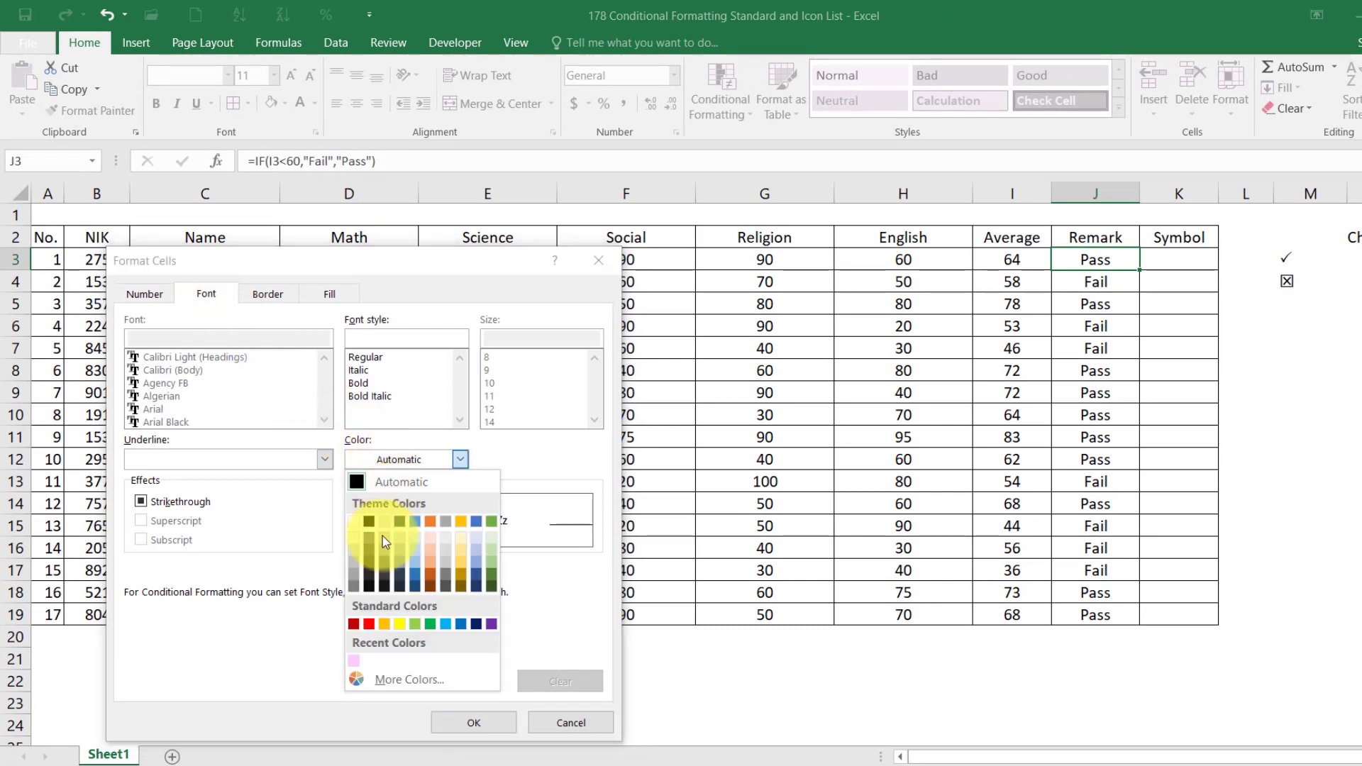
left_click(373, 626)
- Give the Fail rule a light pink fill from the extended colour palette and save the rule
left_click(327, 295)
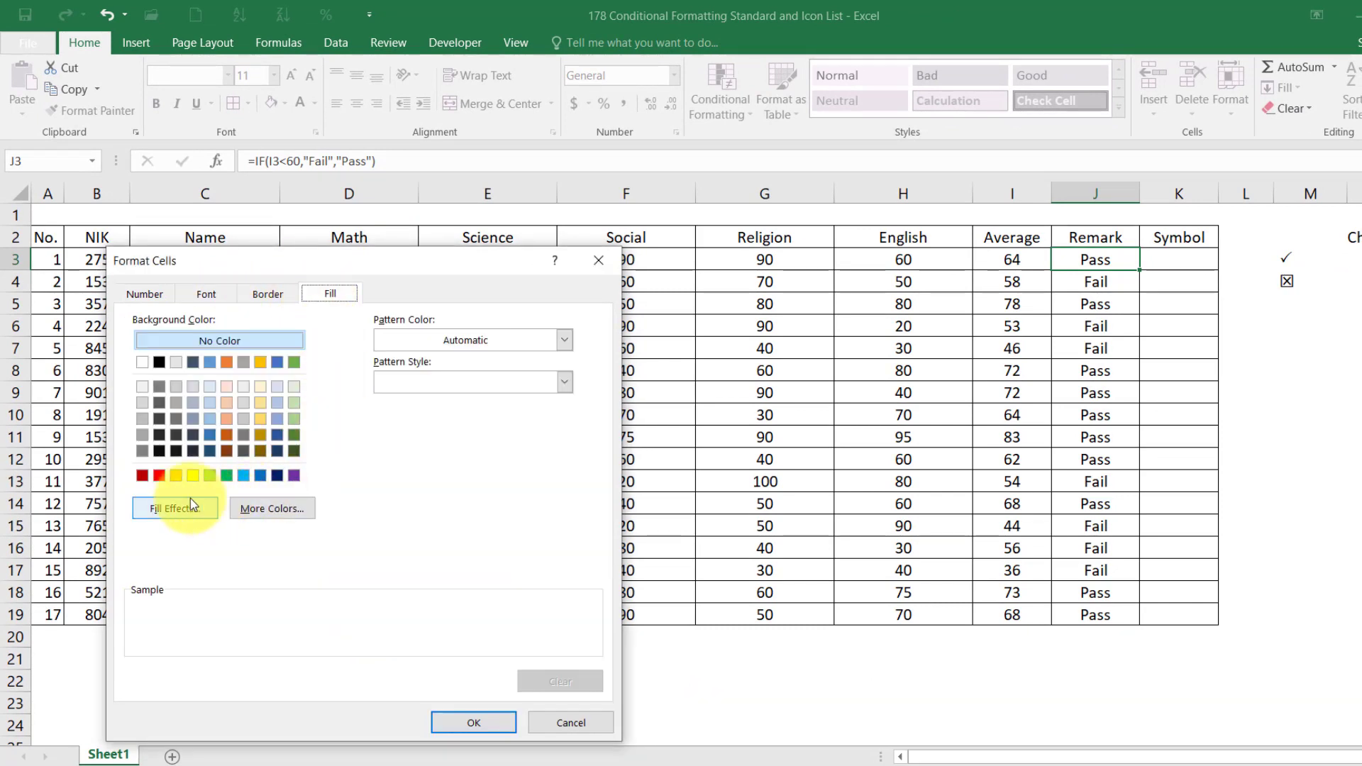
left_click(266, 507)
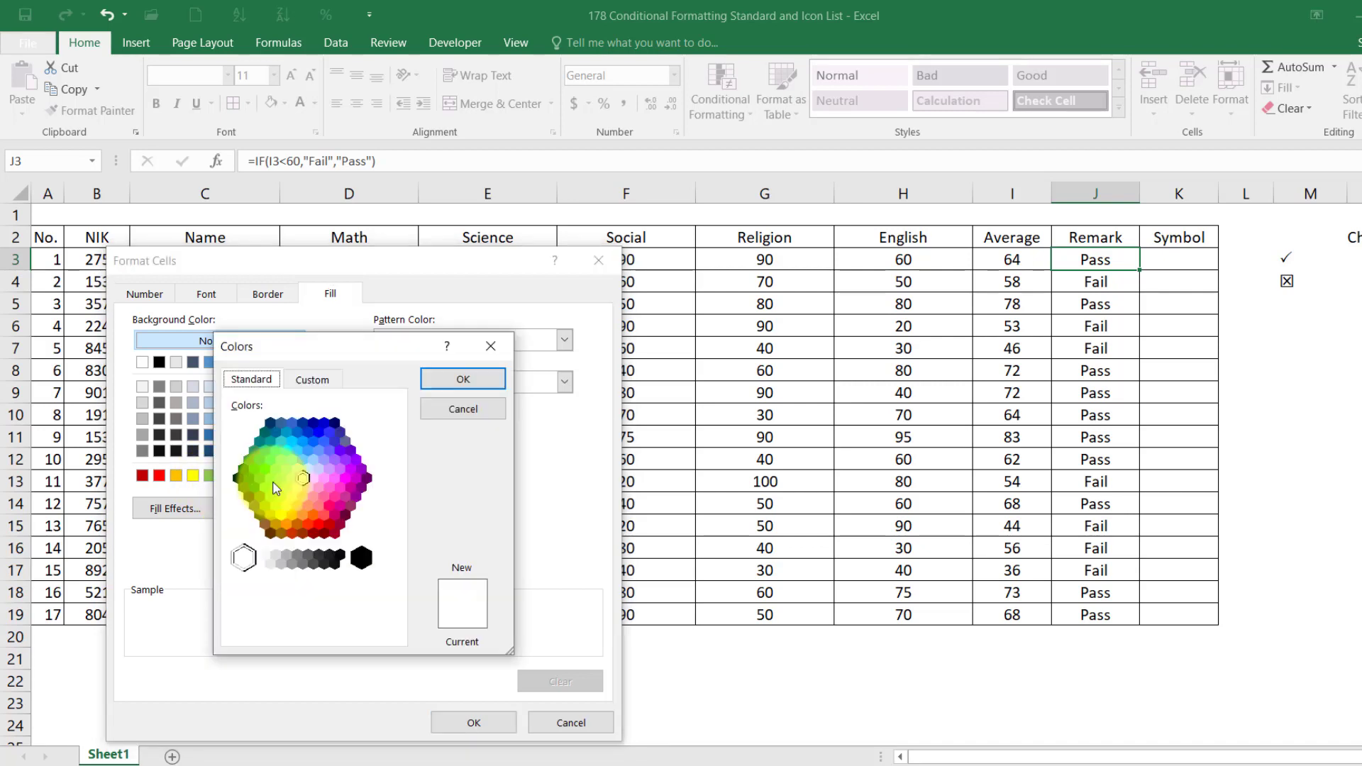
left_click(317, 479)
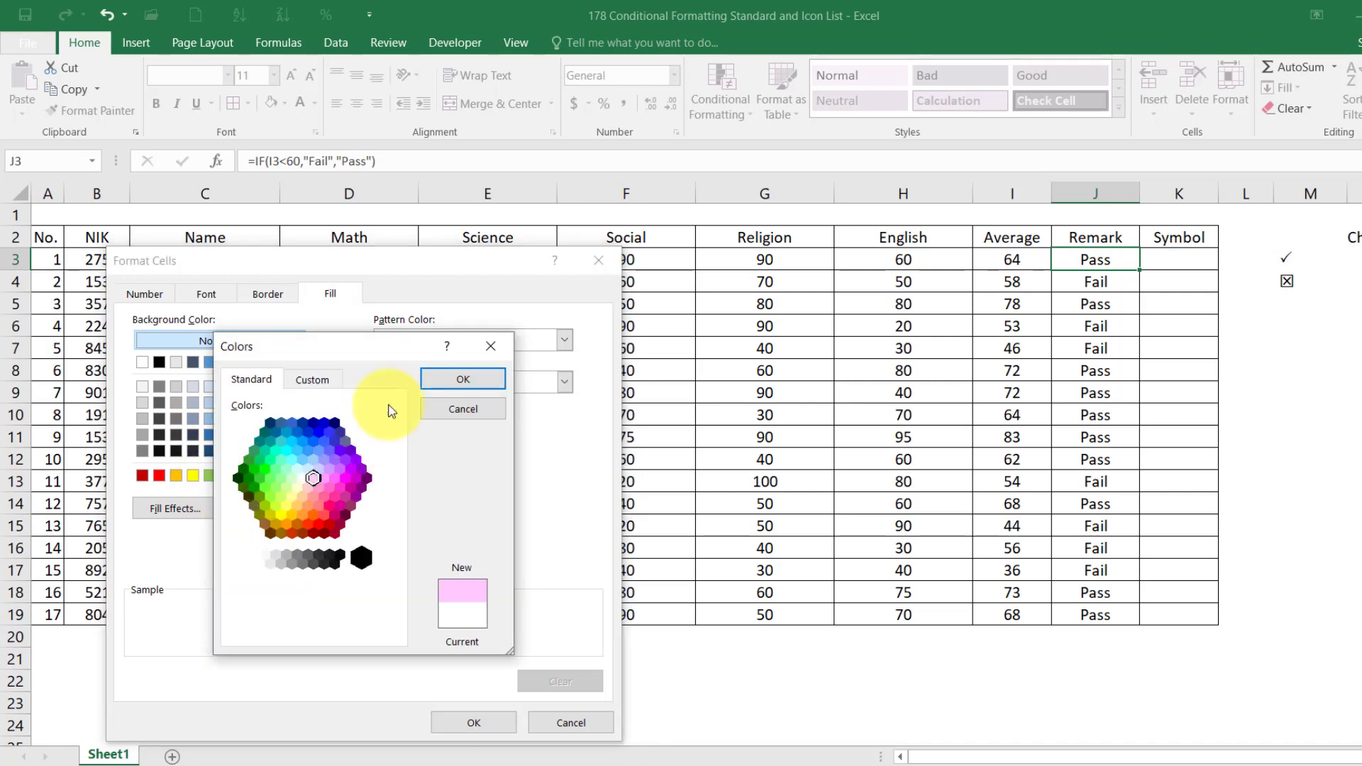
left_click(430, 380)
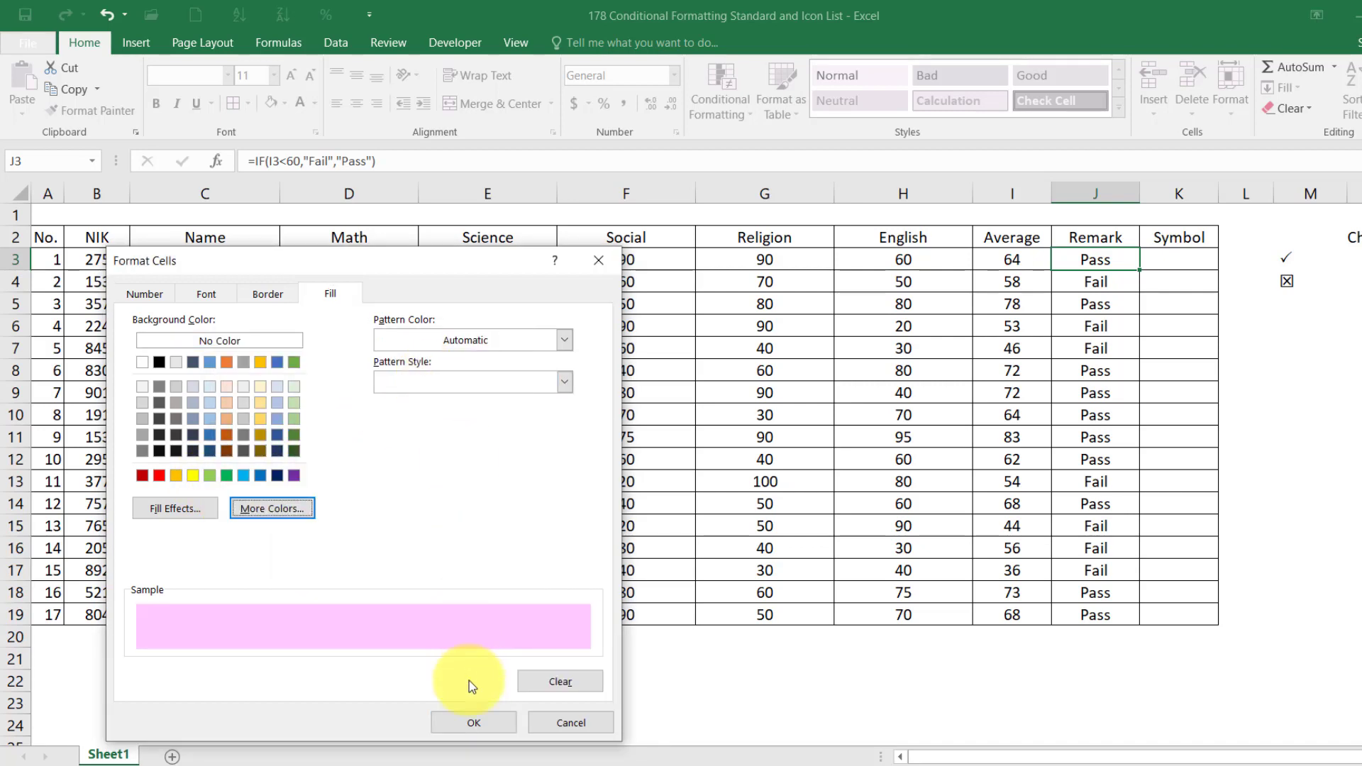
left_click(468, 723)
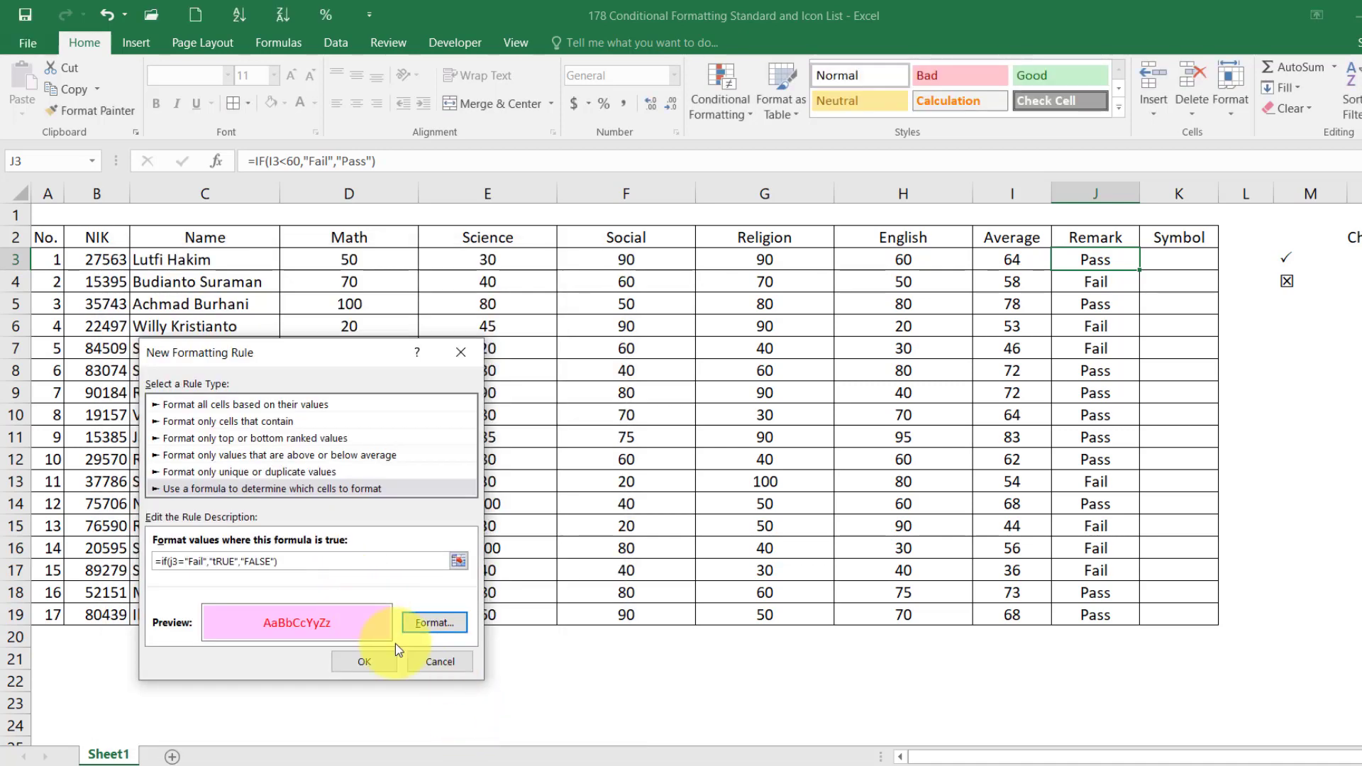
left_click(374, 654)
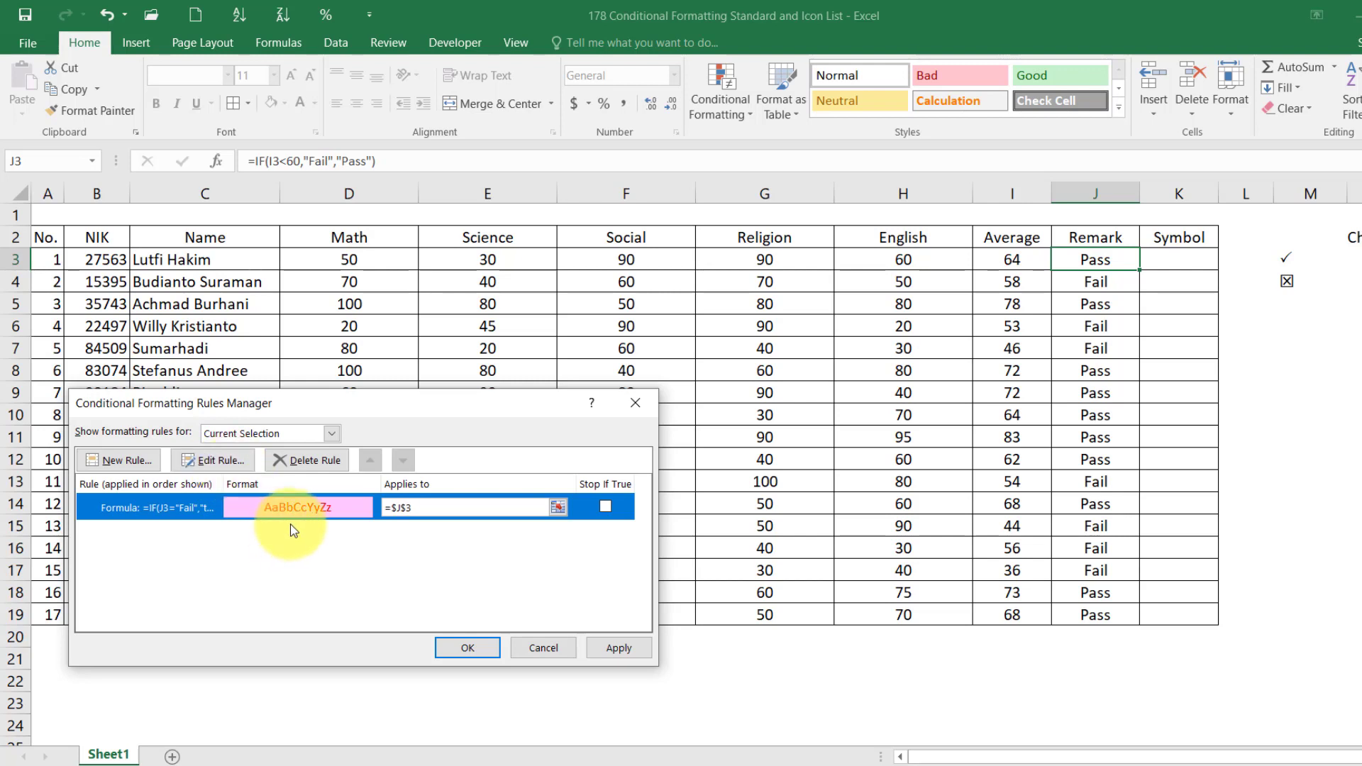
- Create a second formula-based formatting rule for J3 with the formula =if("Pass","TRUE","FALSE")
left_click(142, 468)
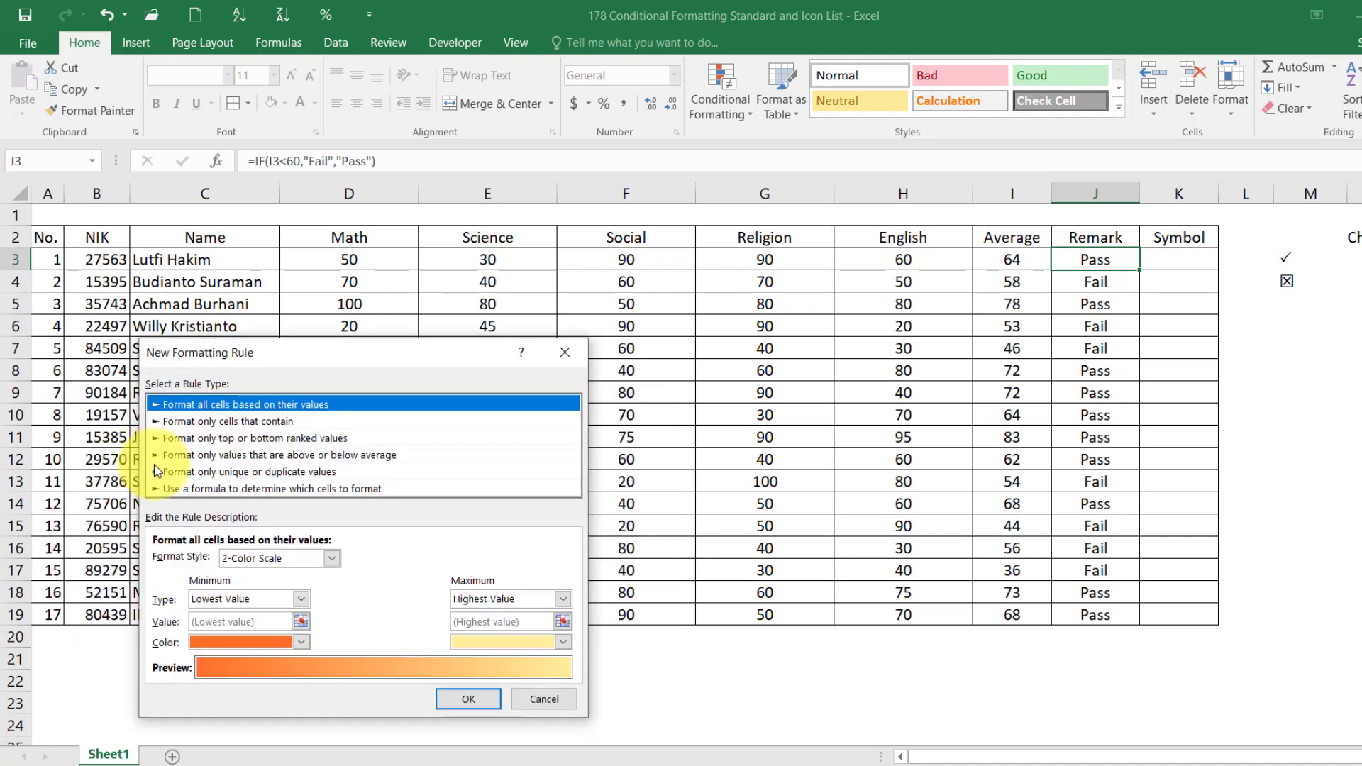
left_click(268, 488)
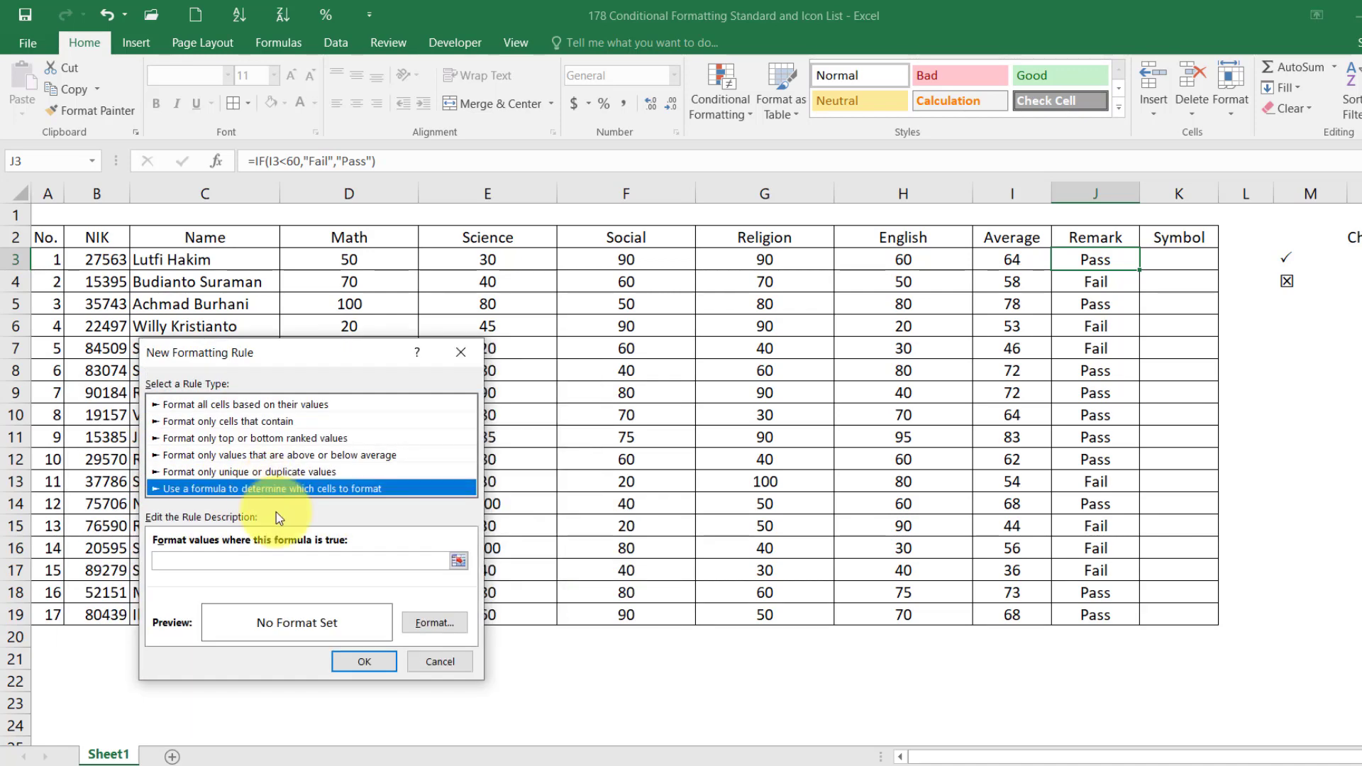
left_click(225, 562)
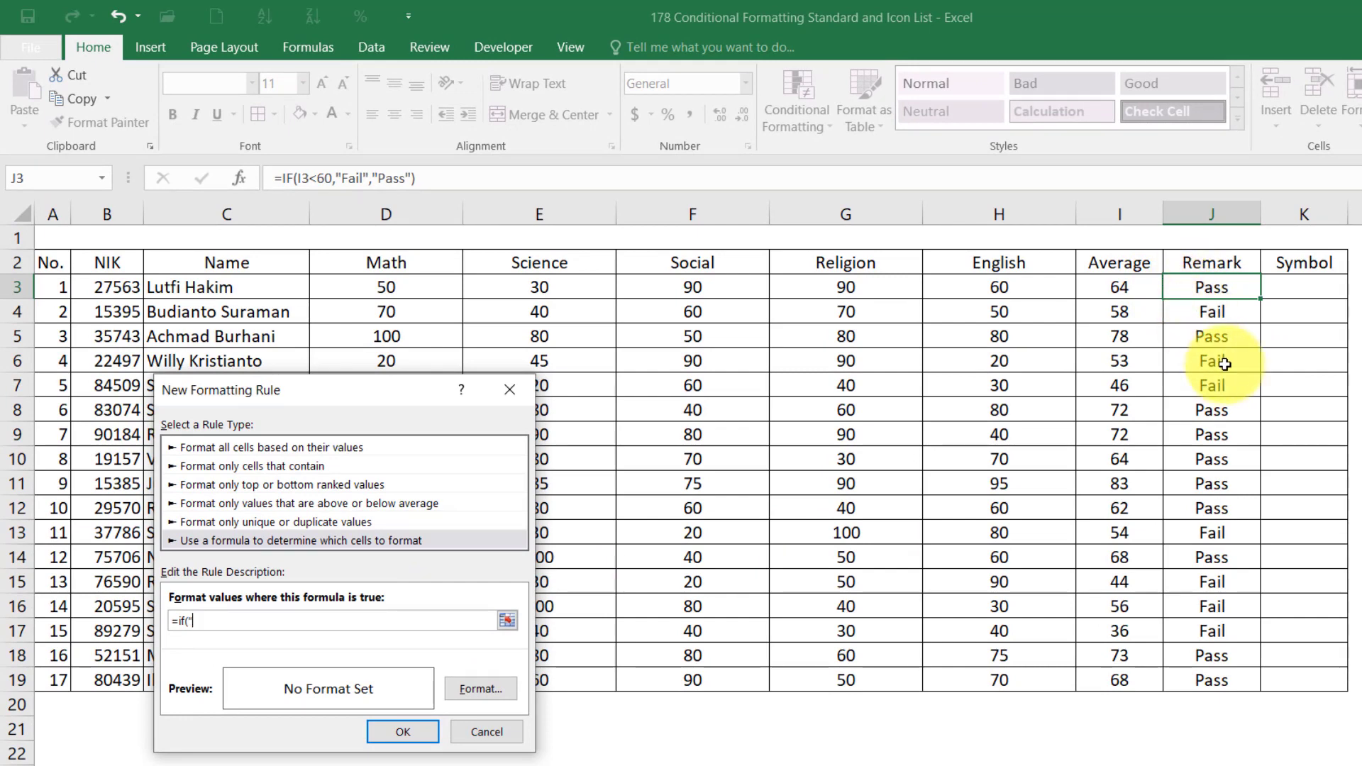
type("ass")
type("\"")
type(",T")
type("TRUE")
type("\",")
type("\"FALSE")
type("\"0")
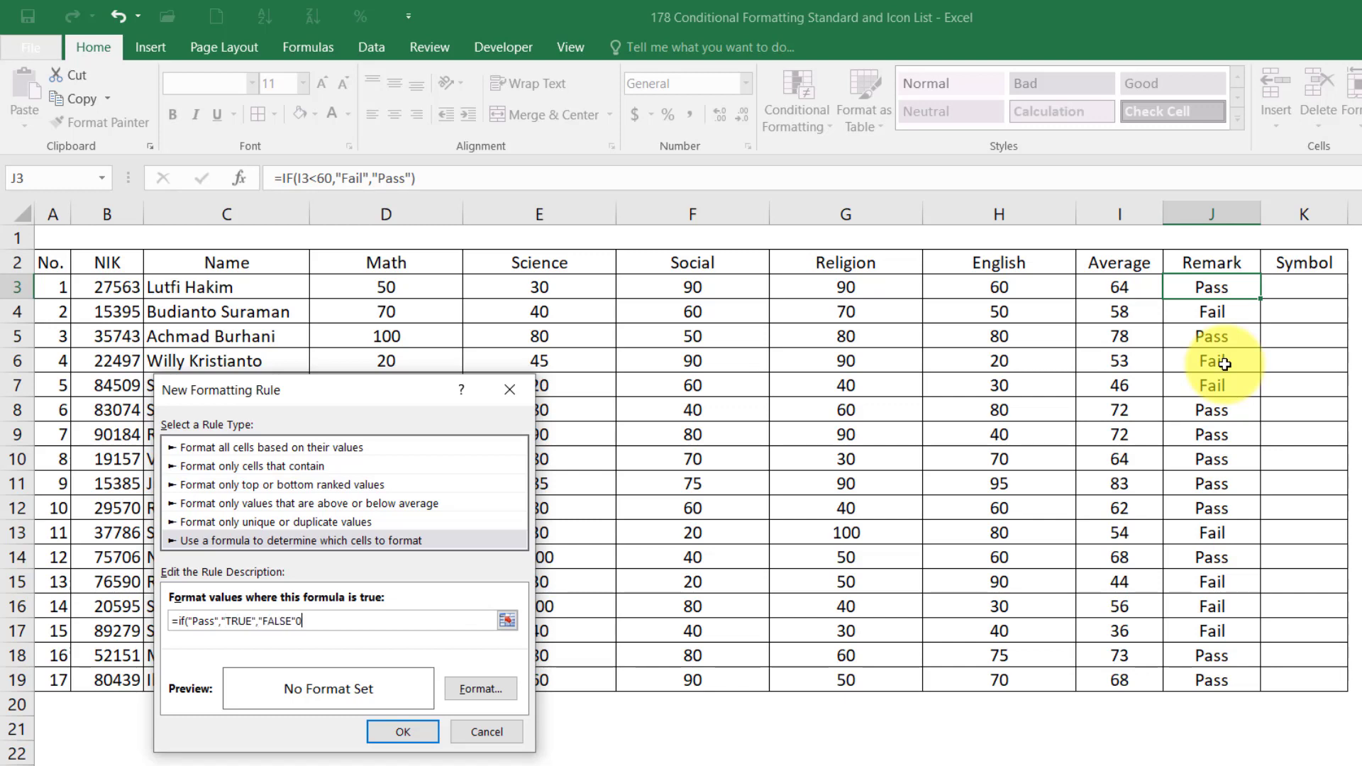
key("BackSpace")
type(")")
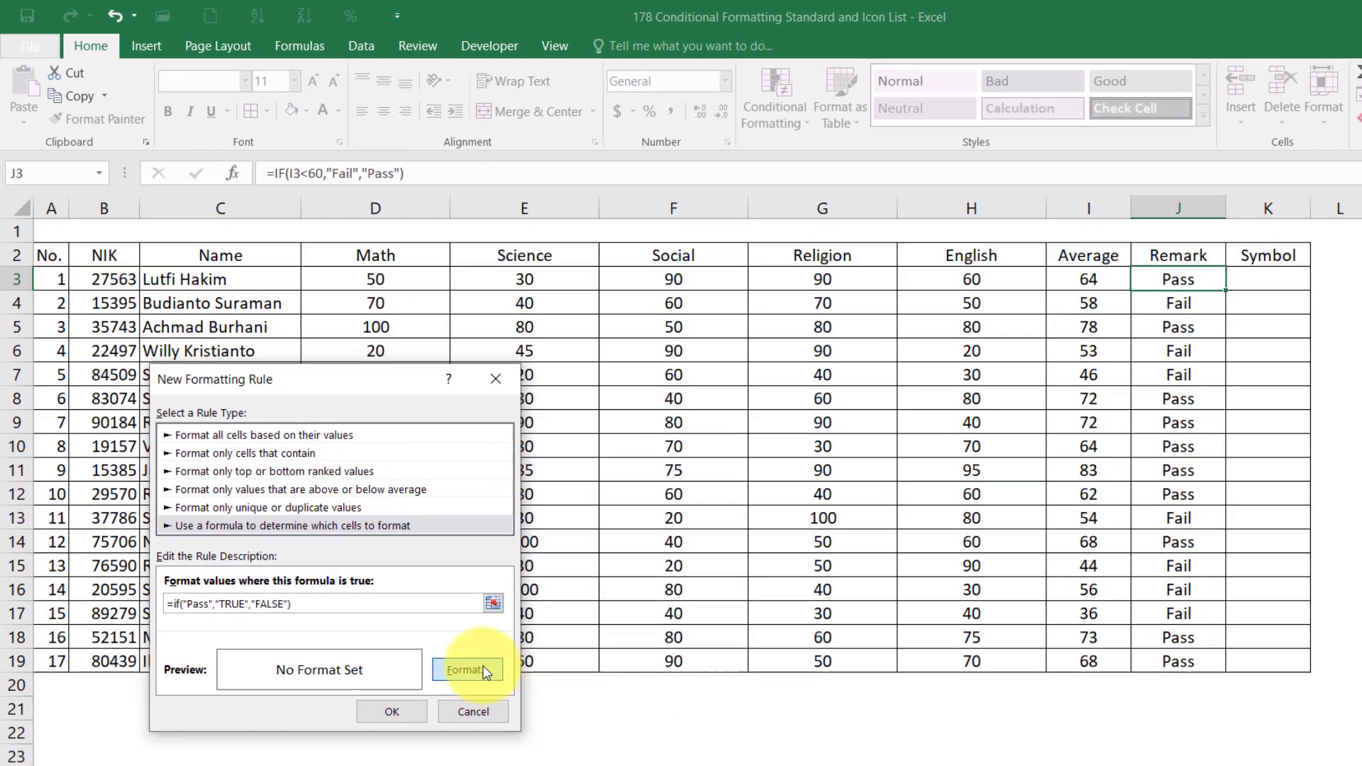
- Set the font colour of the Pass rule's format to dark green from the theme colours
left_click(492, 692)
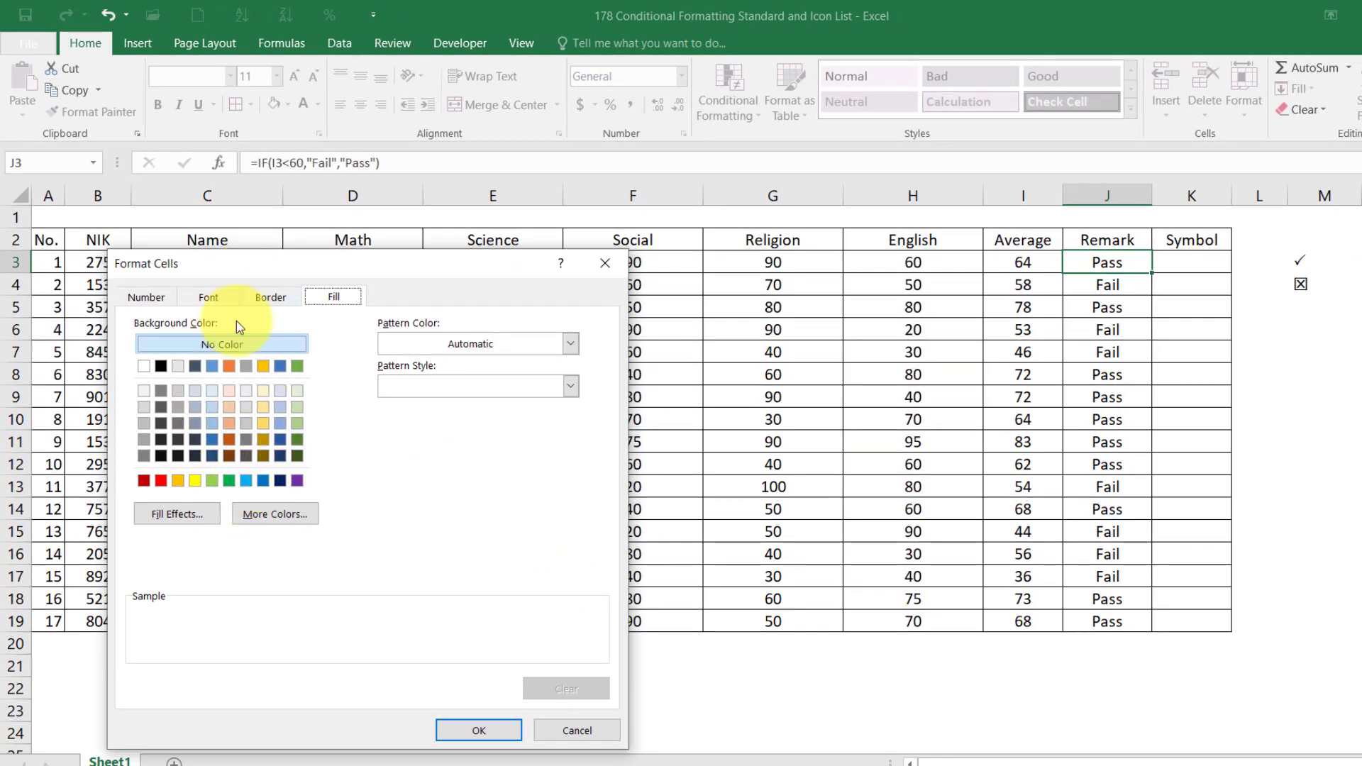
left_click(210, 298)
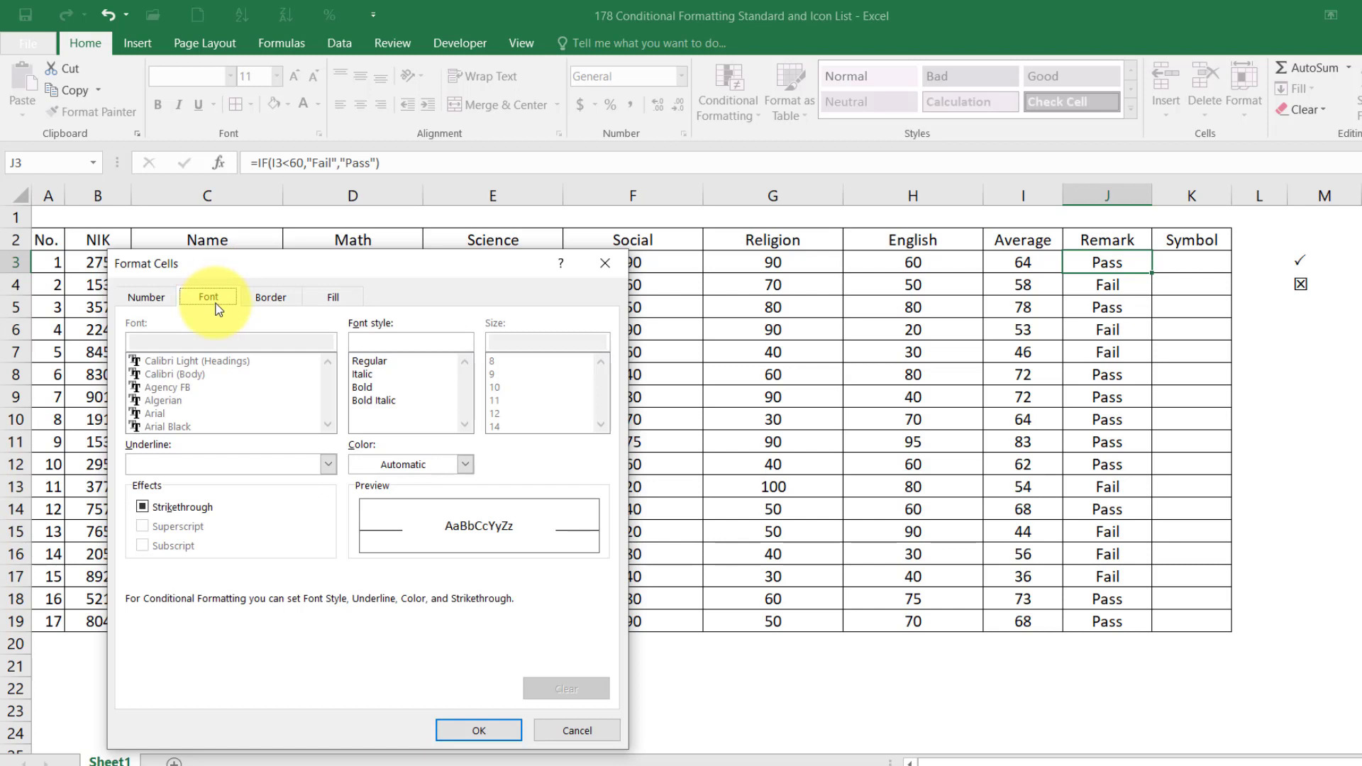
left_click(386, 465)
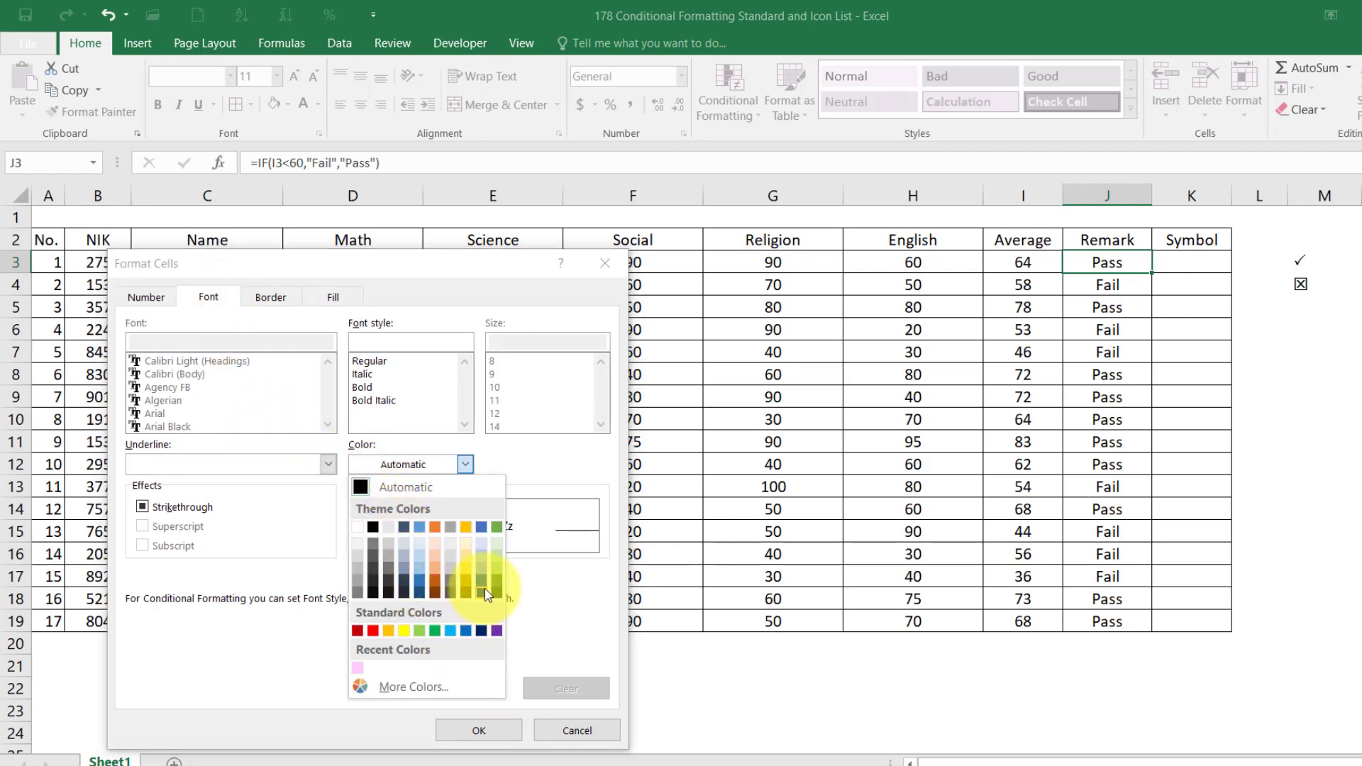
left_click(501, 577)
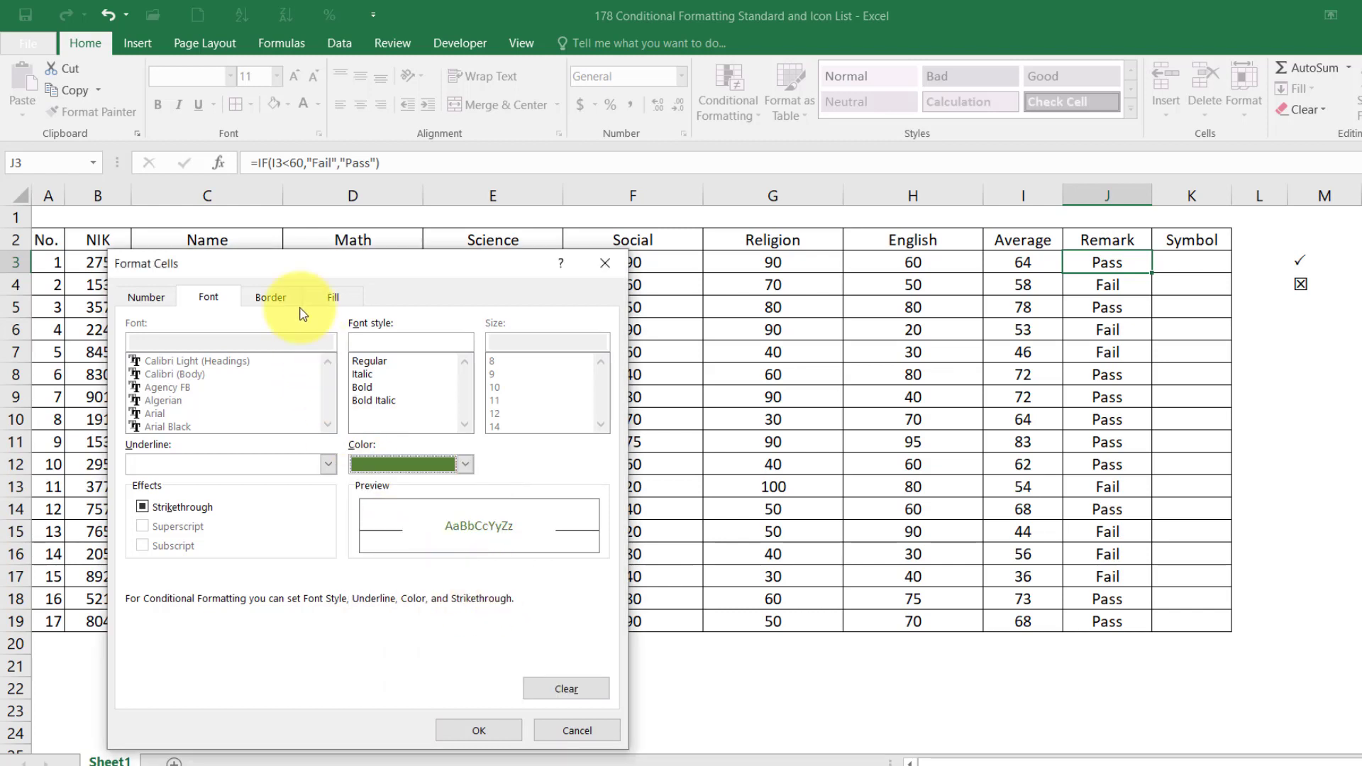
- Give the Pass rule a light green theme fill and save the rule
left_click(334, 297)
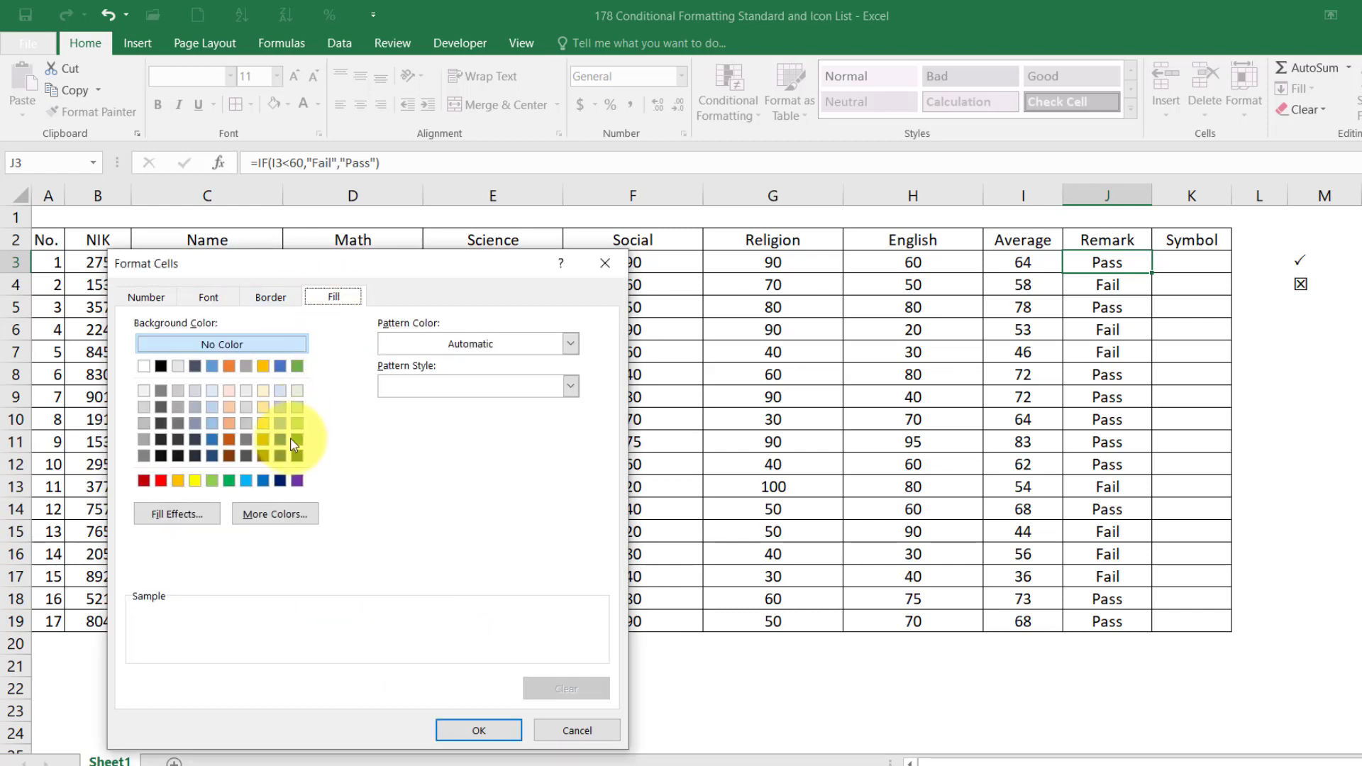
left_click(210, 481)
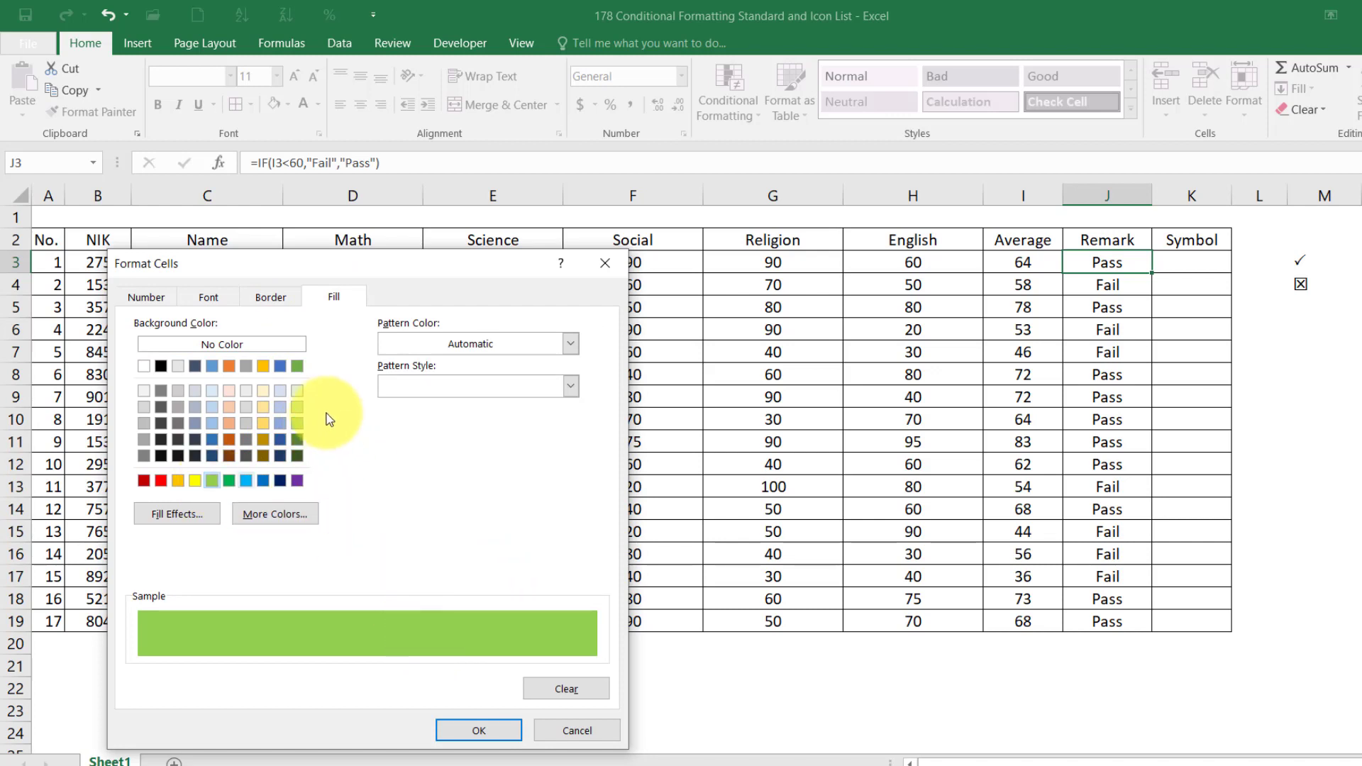
left_click(297, 407)
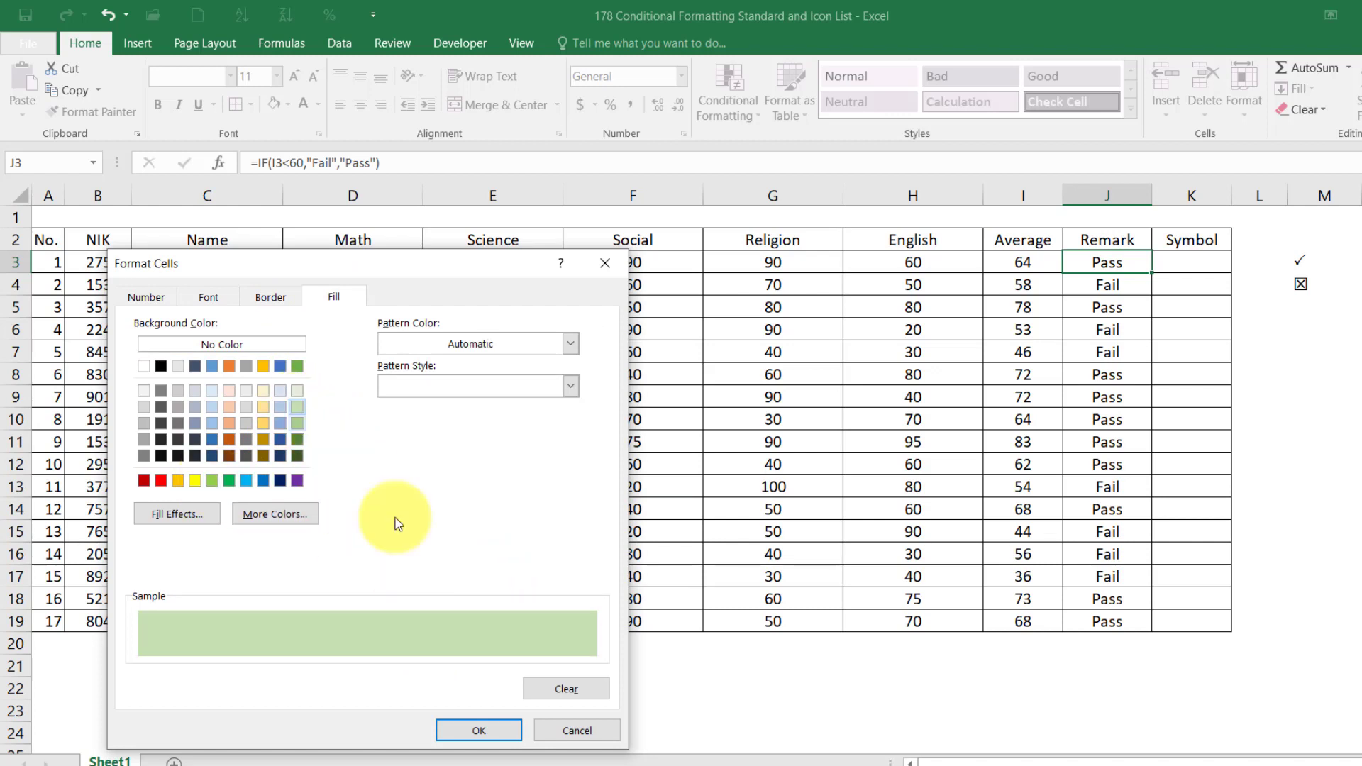
left_click(481, 731)
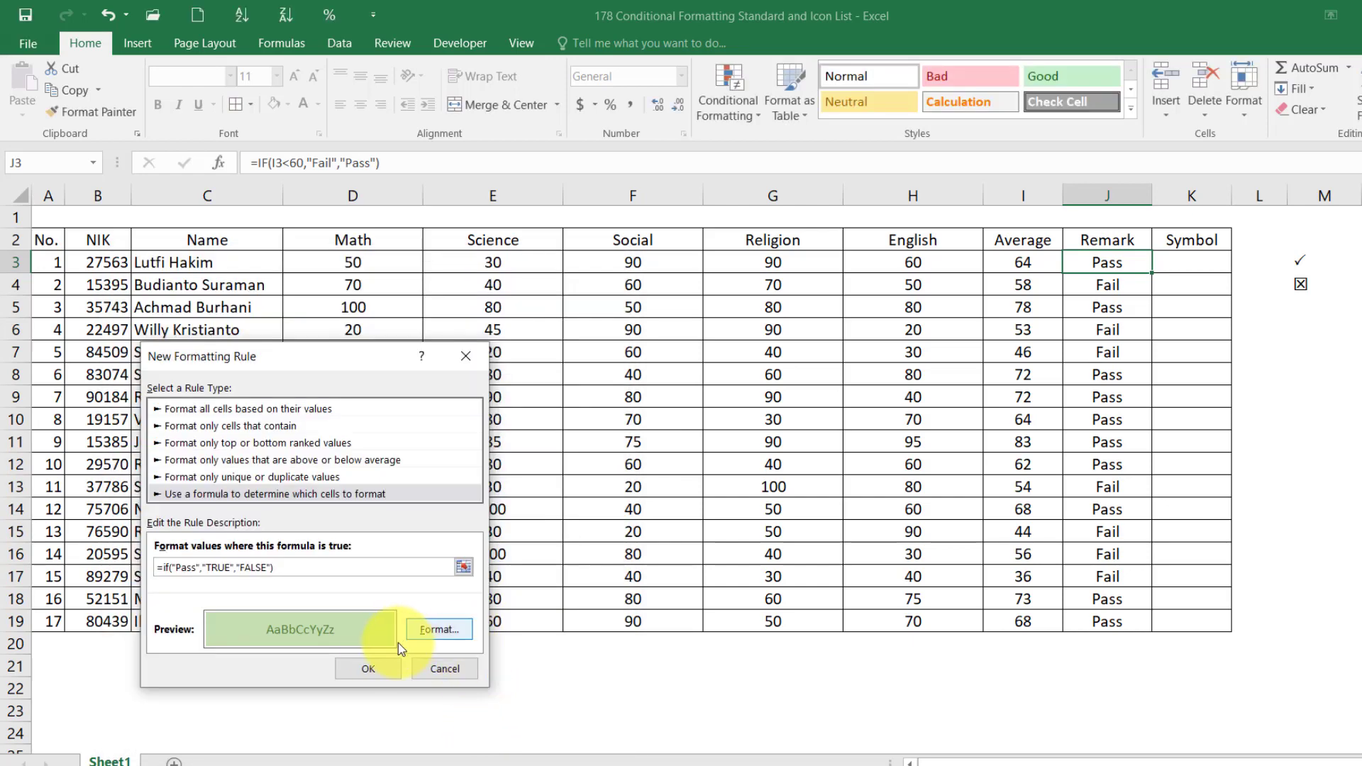
left_click(368, 669)
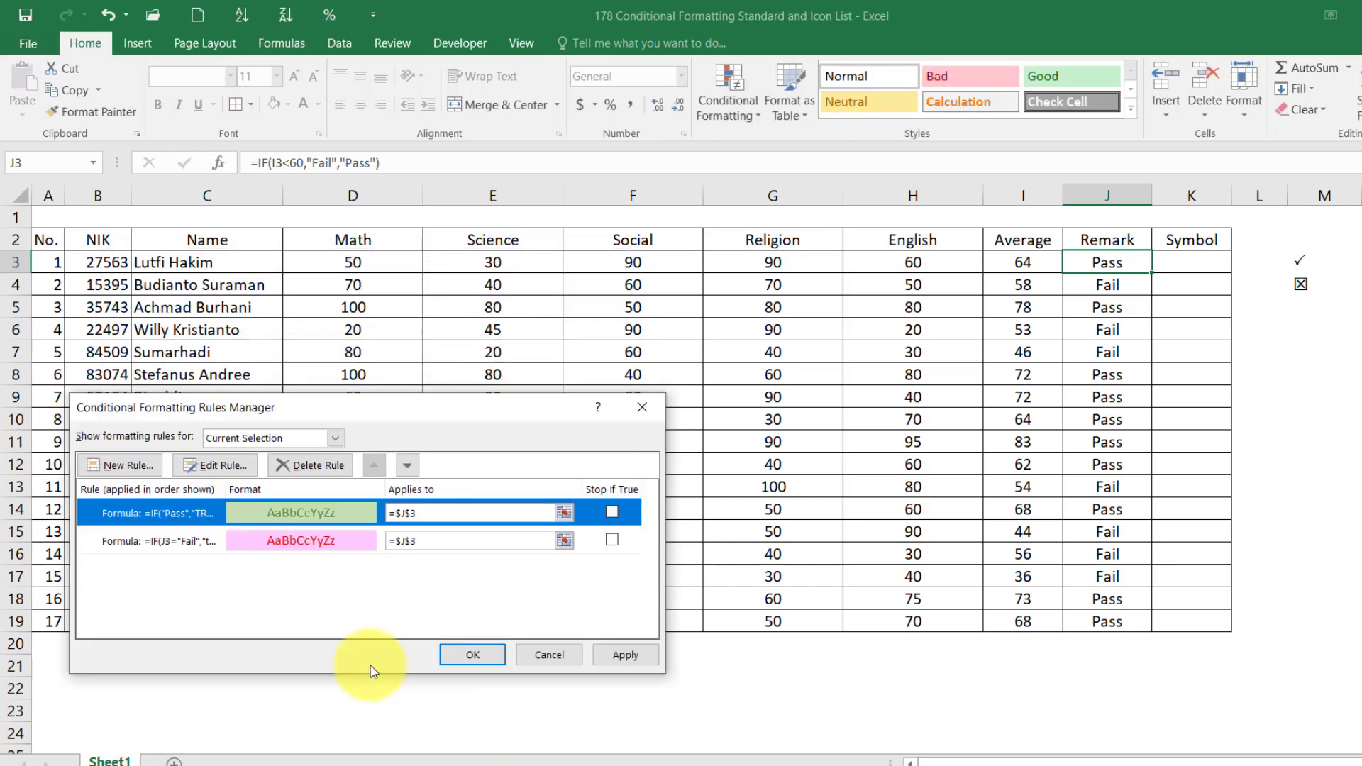
- Correct the Pass rule's formula to =IF(J3="Pass","TRUE","FALSE") and save the rule
left_click(427, 517)
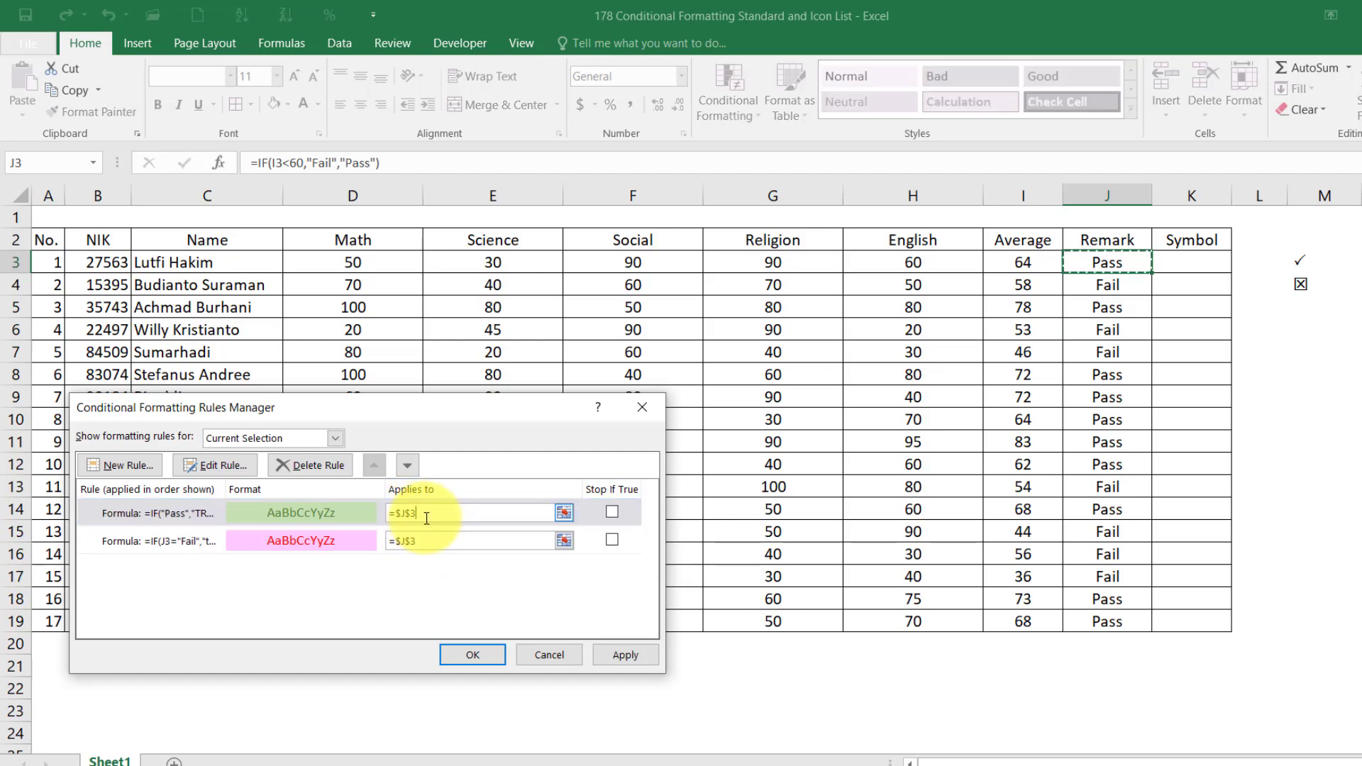
left_click(269, 513)
left_click(213, 466)
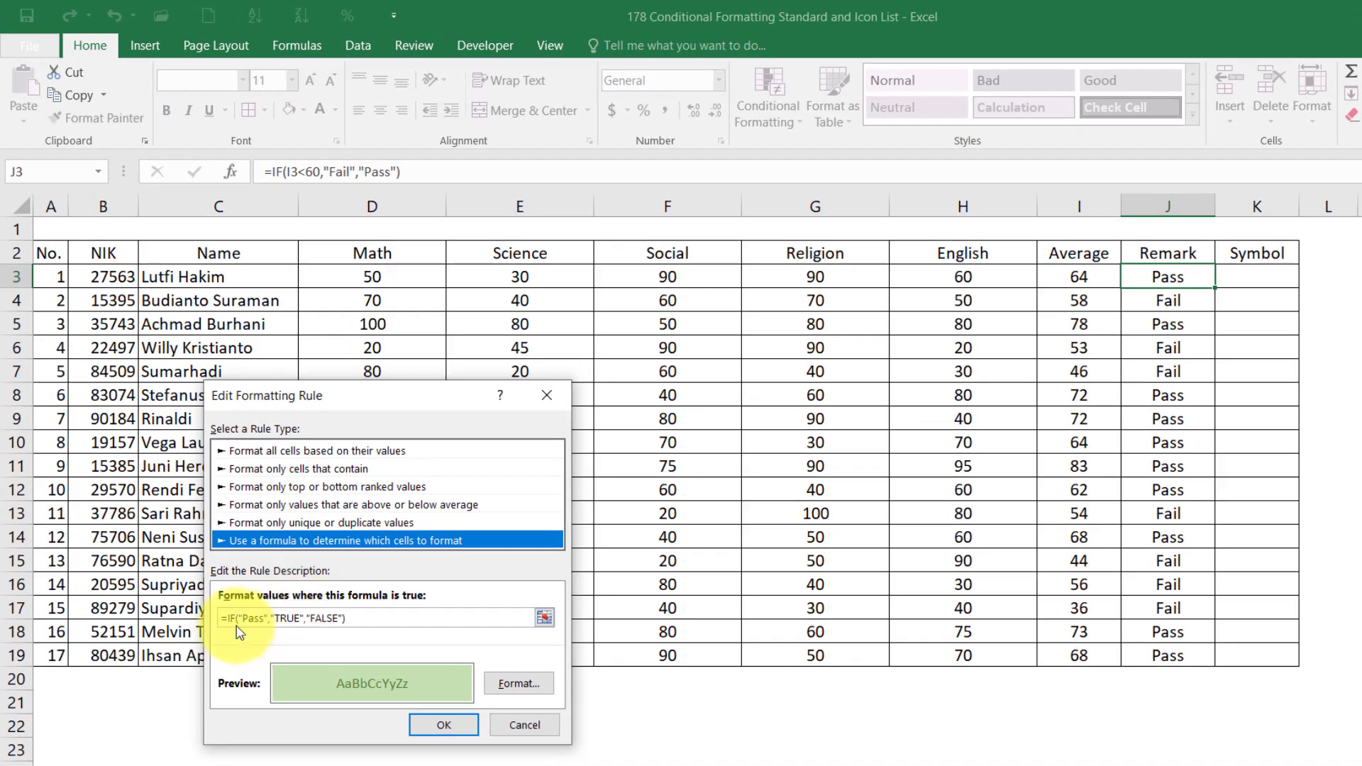
left_click(232, 617)
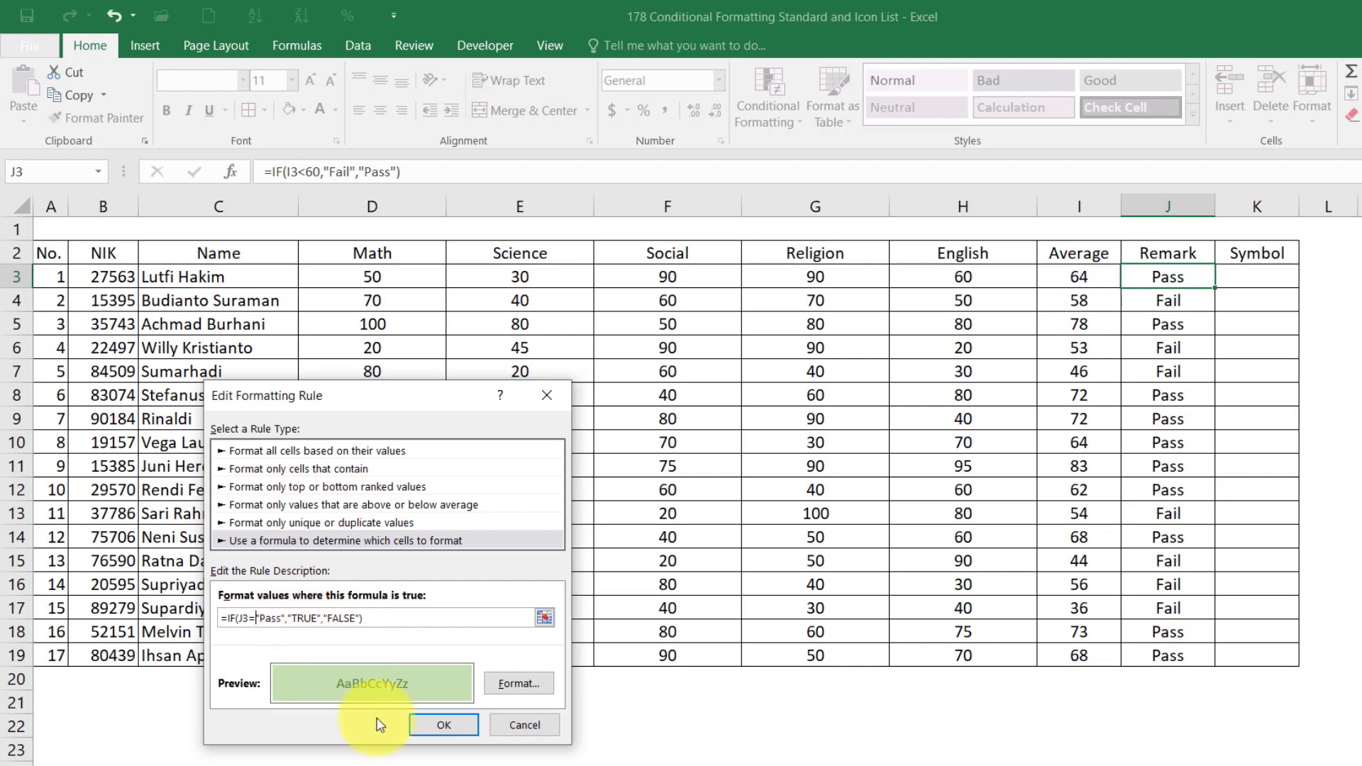
left_click(439, 725)
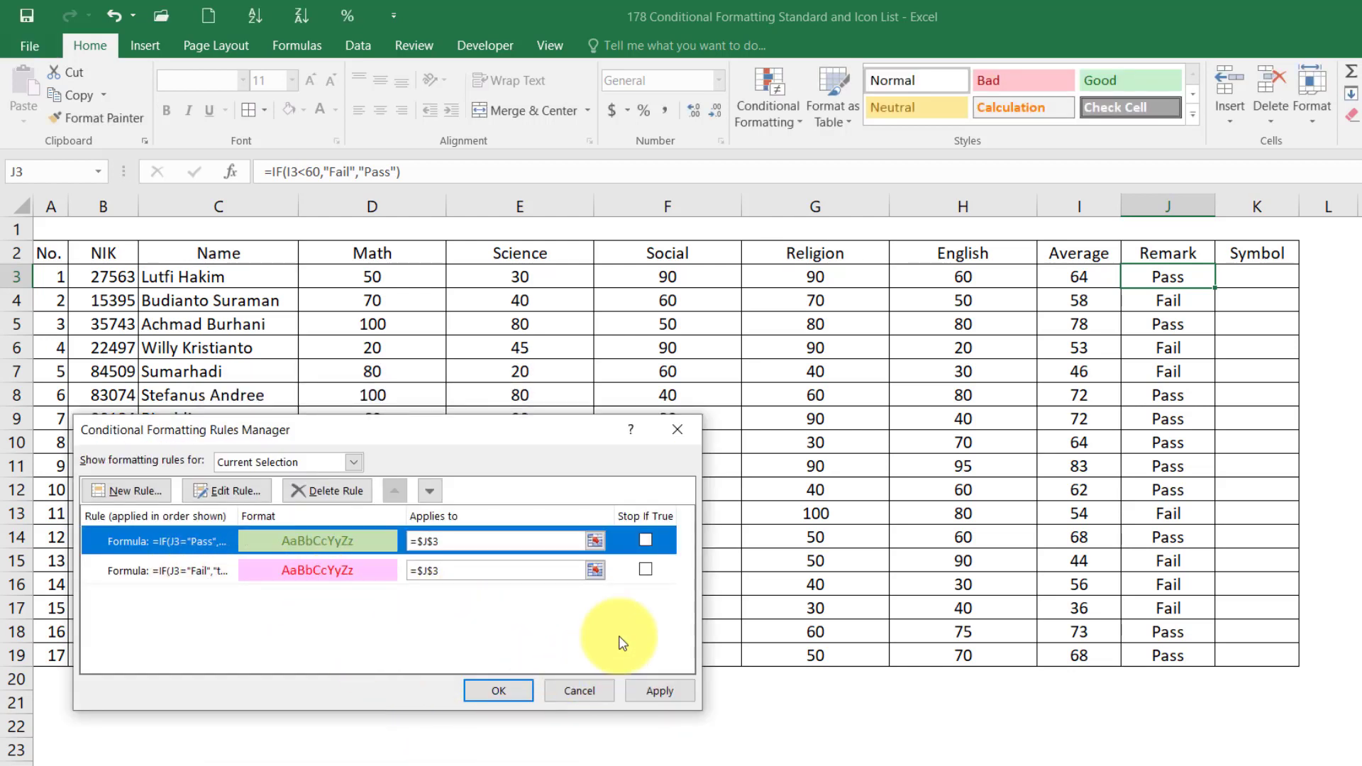
- Extend both the Pass and Fail rules to the range =$J$3:$J$19 and apply them to the Remark column
left_click(461, 541)
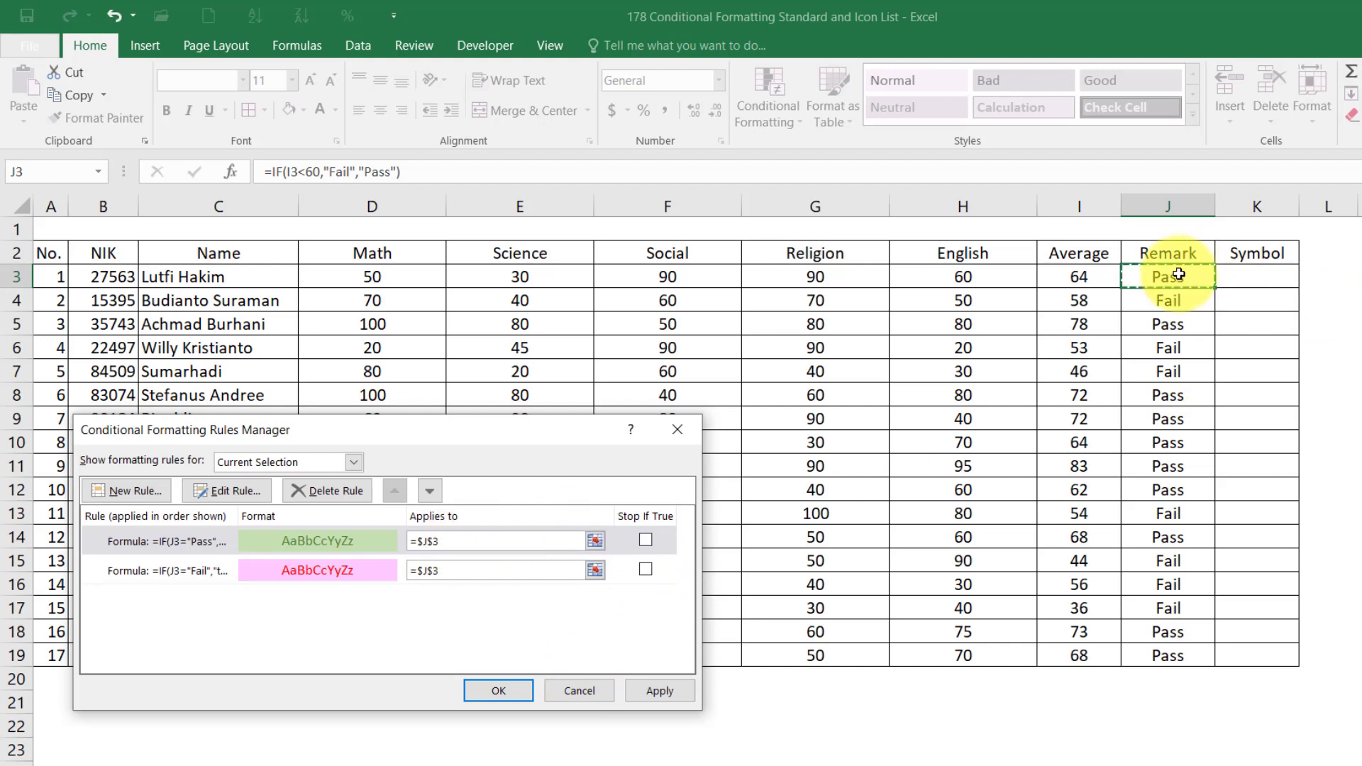
key("ctrl+shift+Down")
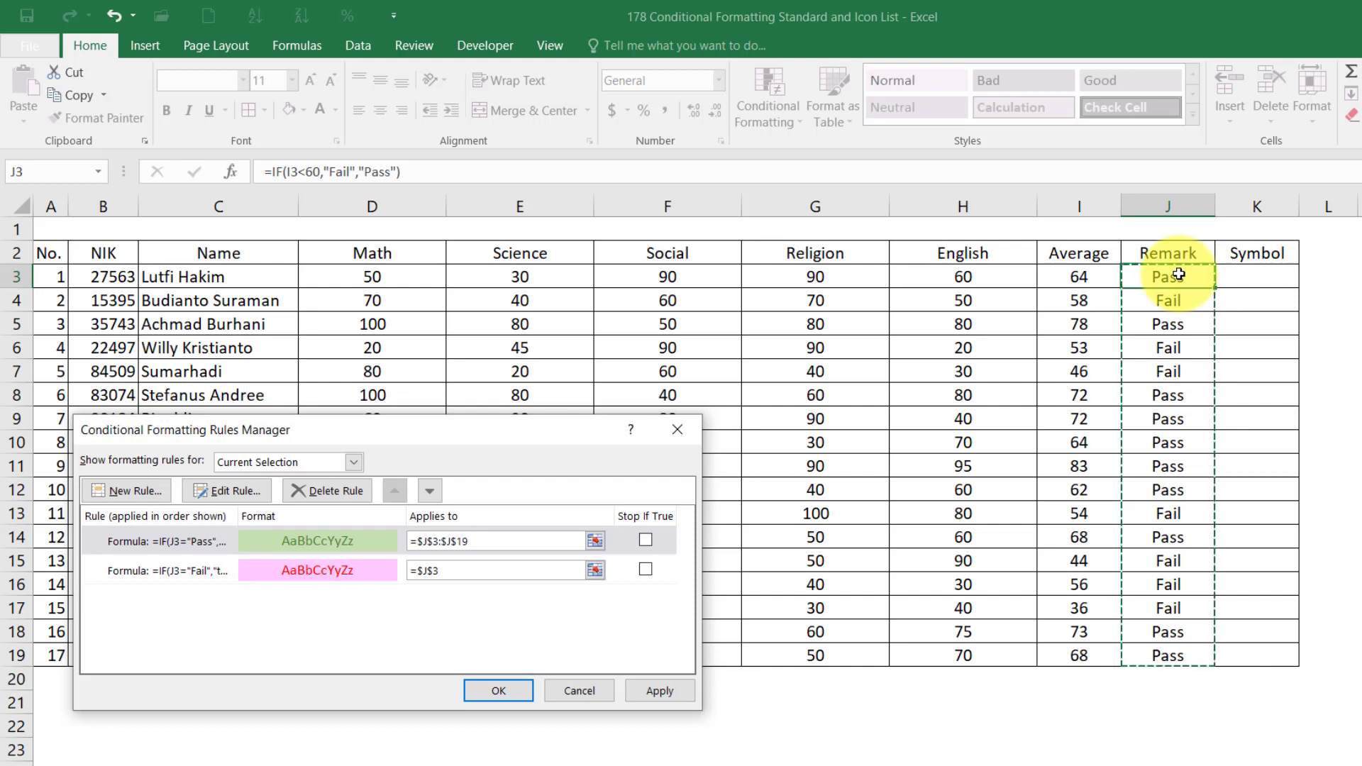
left_click(478, 565)
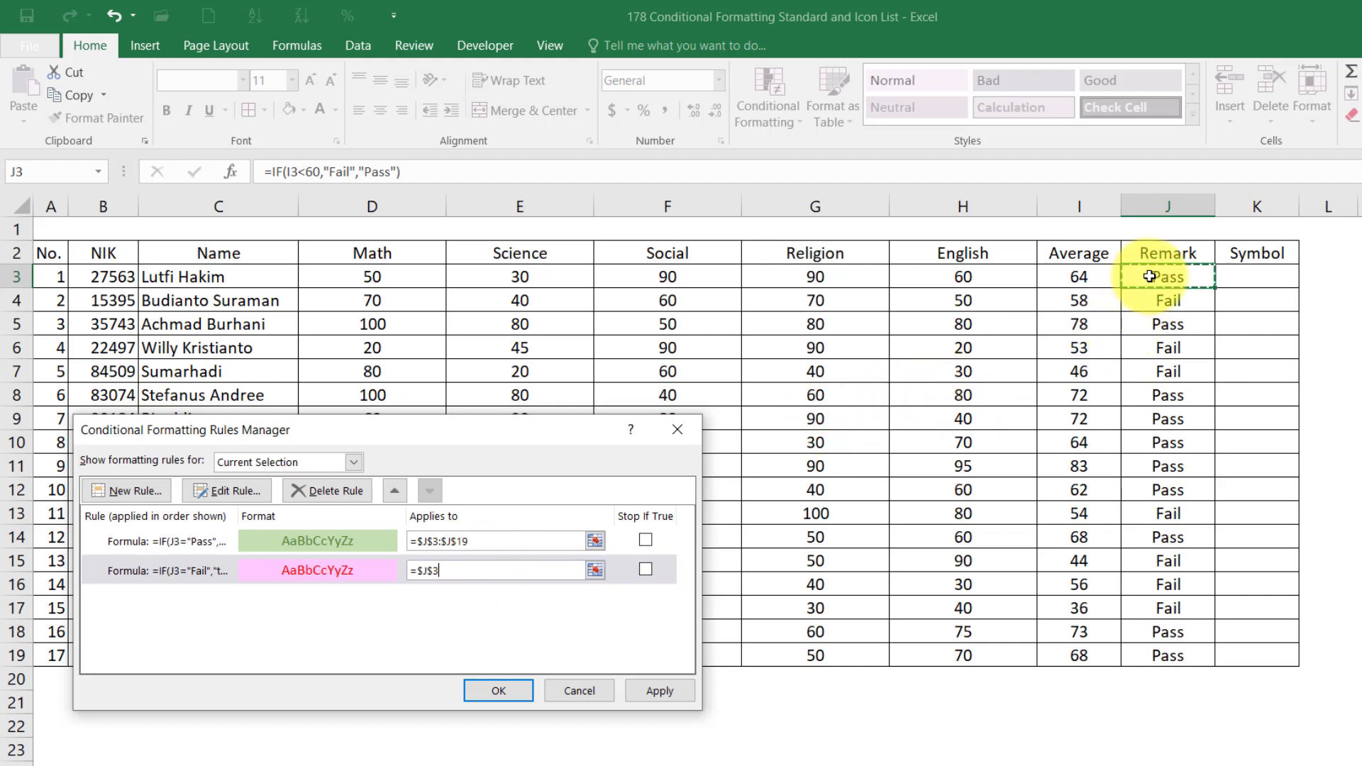
key("ctrl+shift+Down")
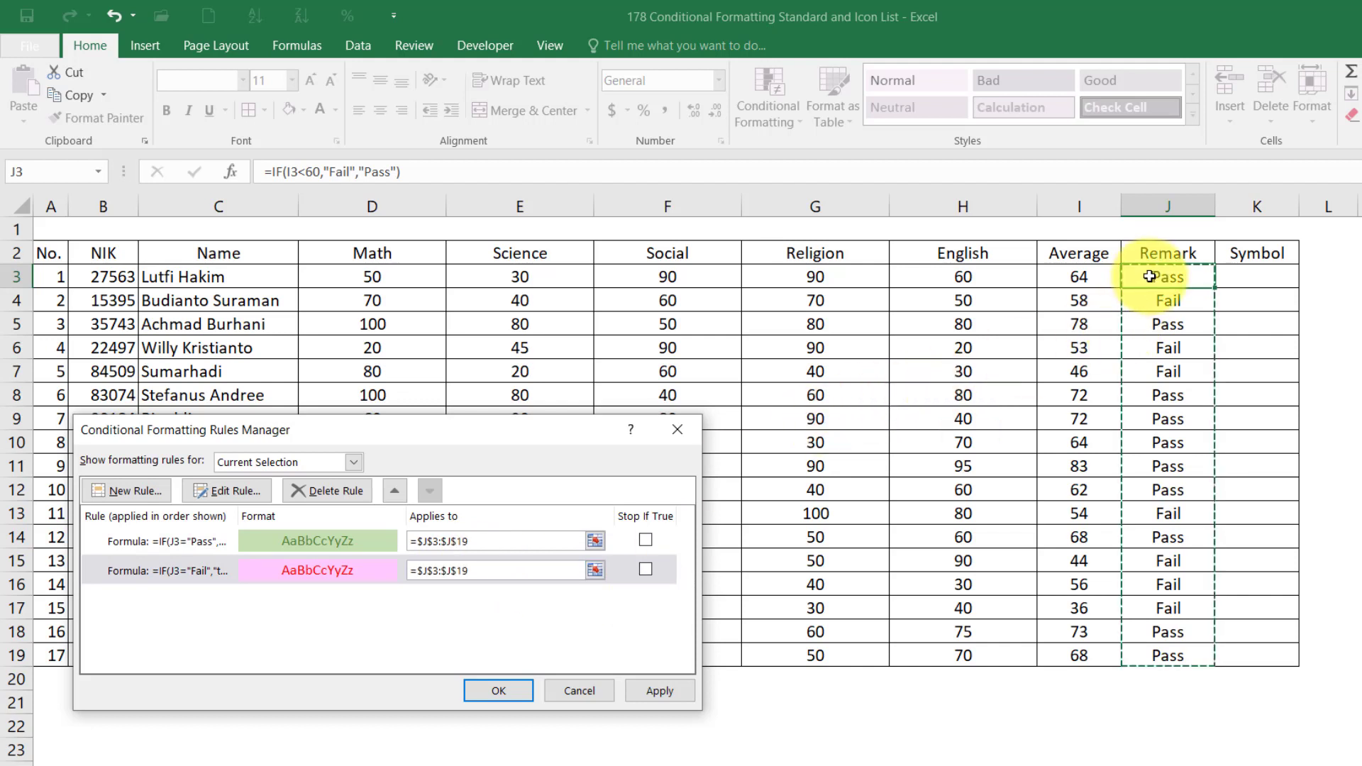
left_click(498, 690)
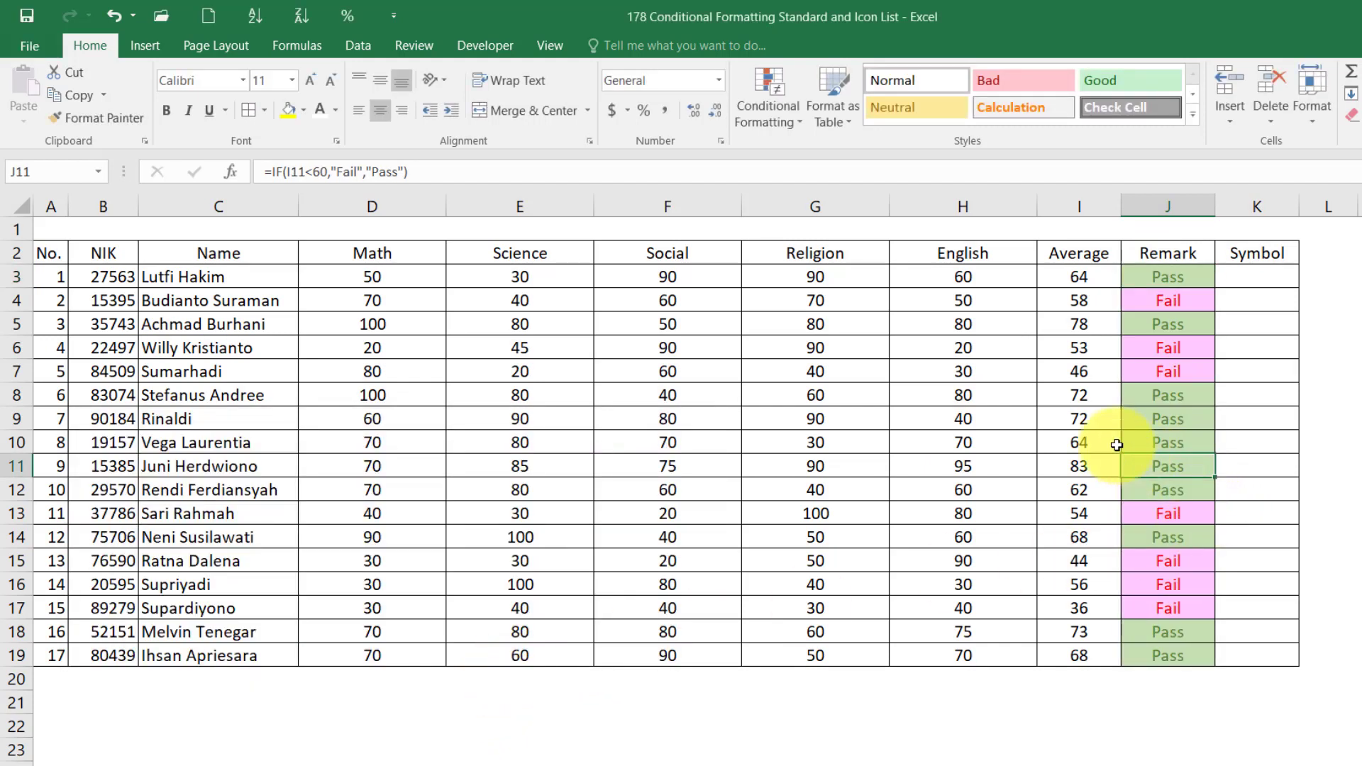
left_click(1072, 438)
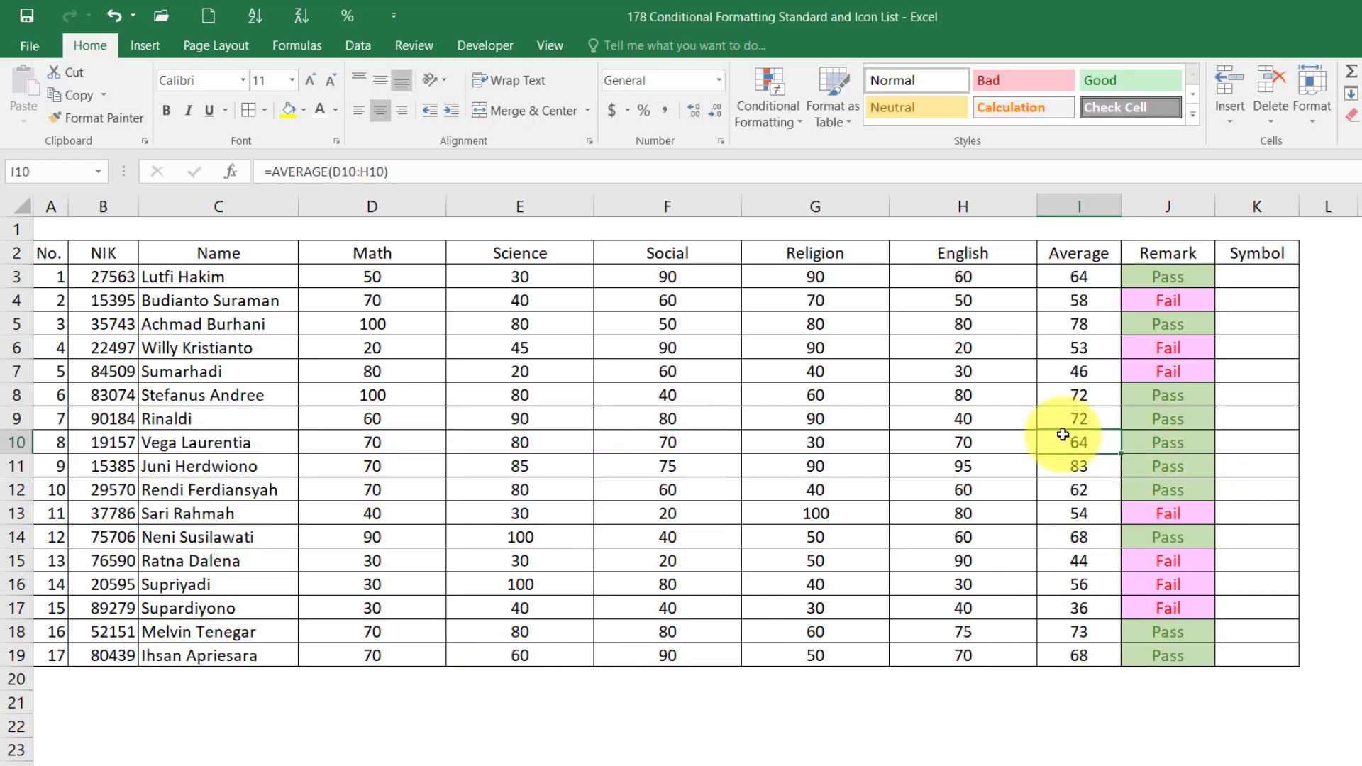
left_click(1178, 272)
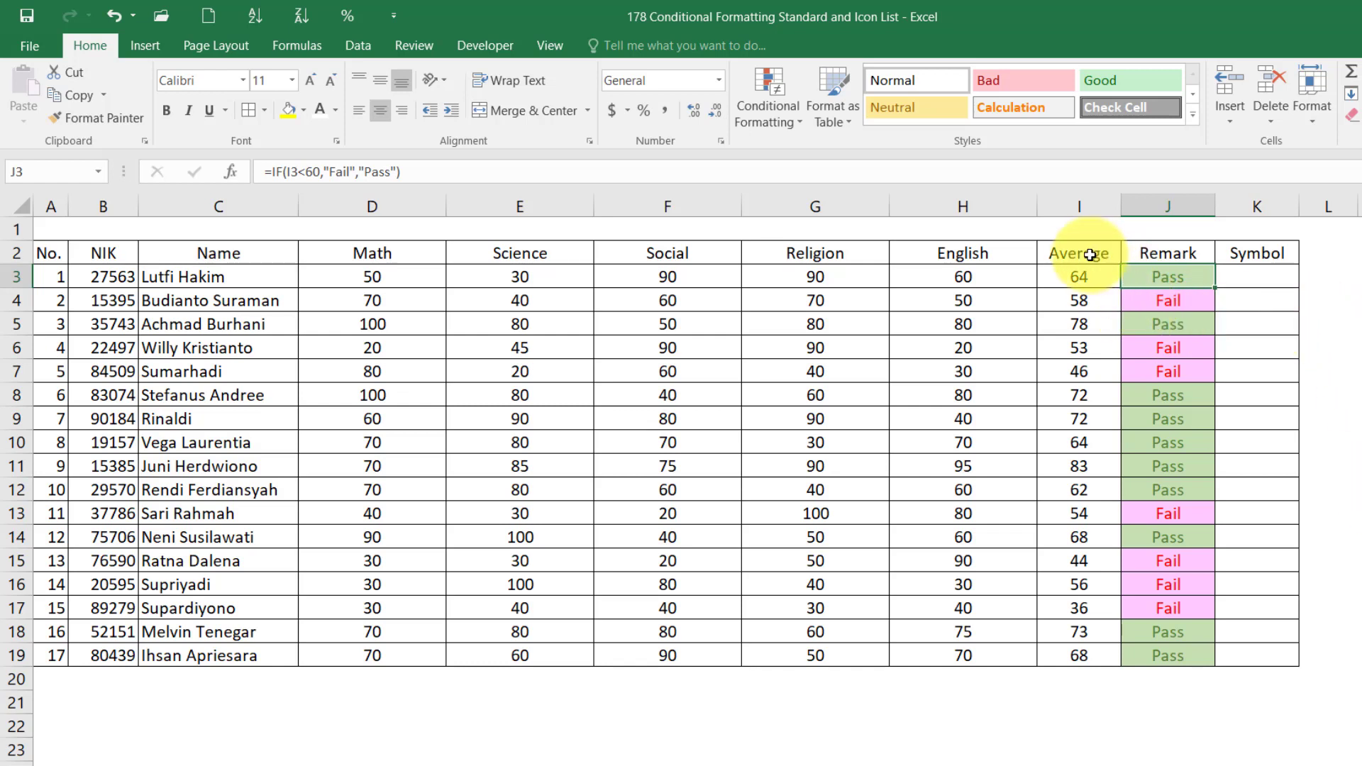
- Apply green gradient-fill data bars to the averages in I3:I19
left_click(785, 112)
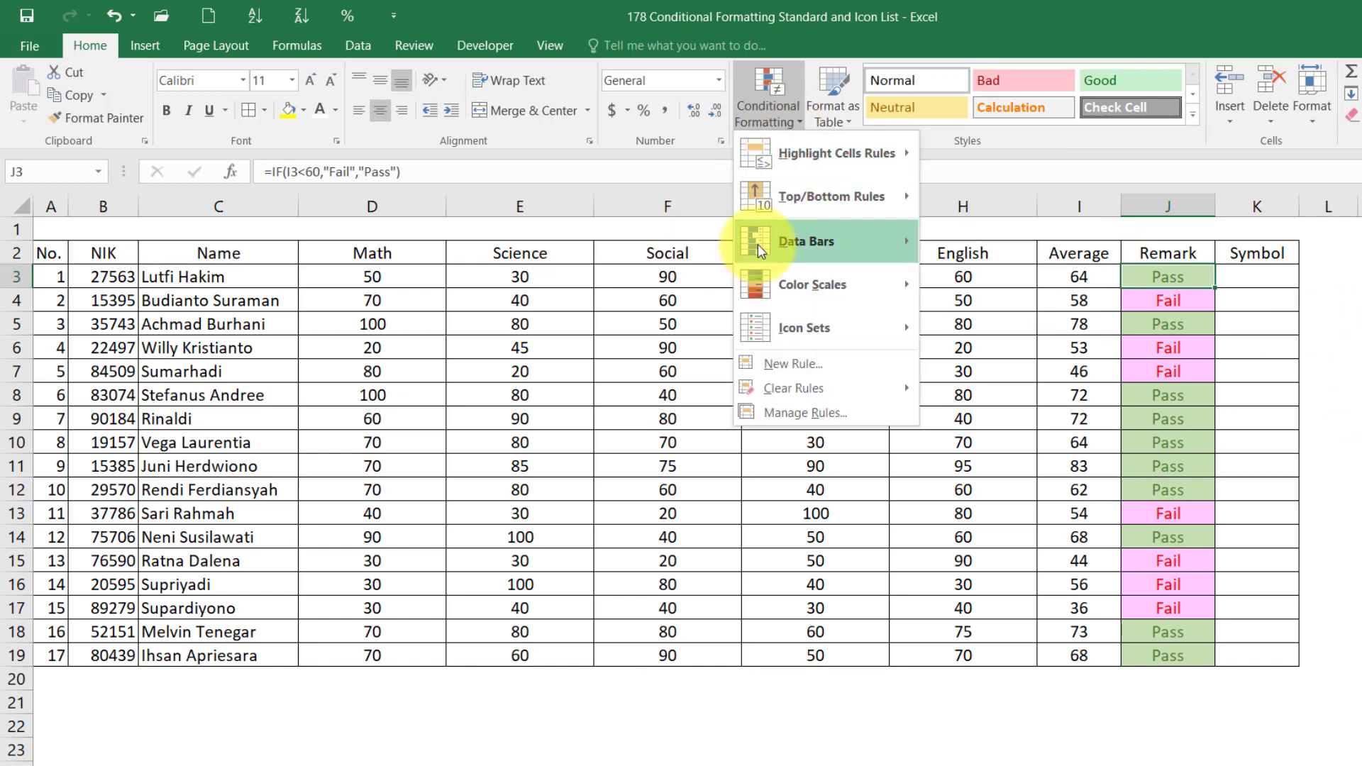
left_click(580, 429)
left_click(1078, 275)
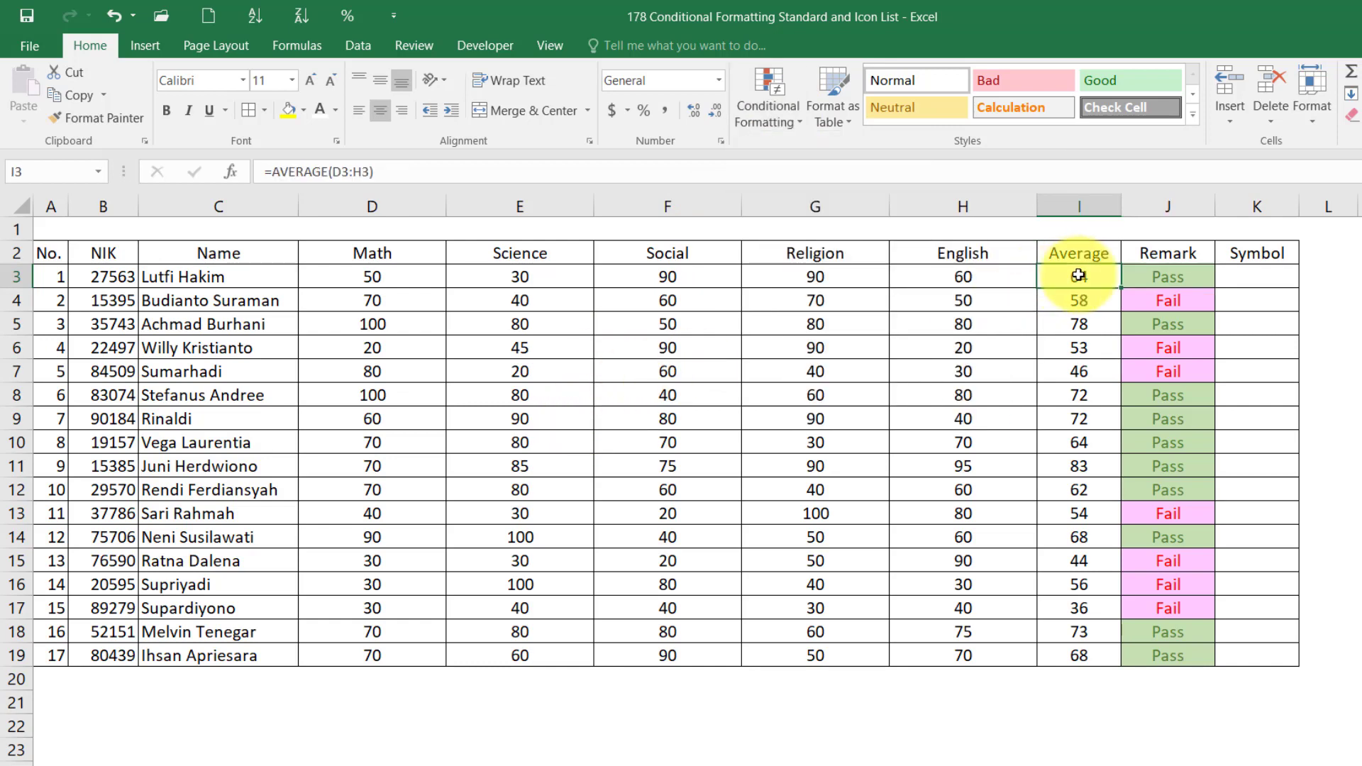
key("ctrl+shift+Down")
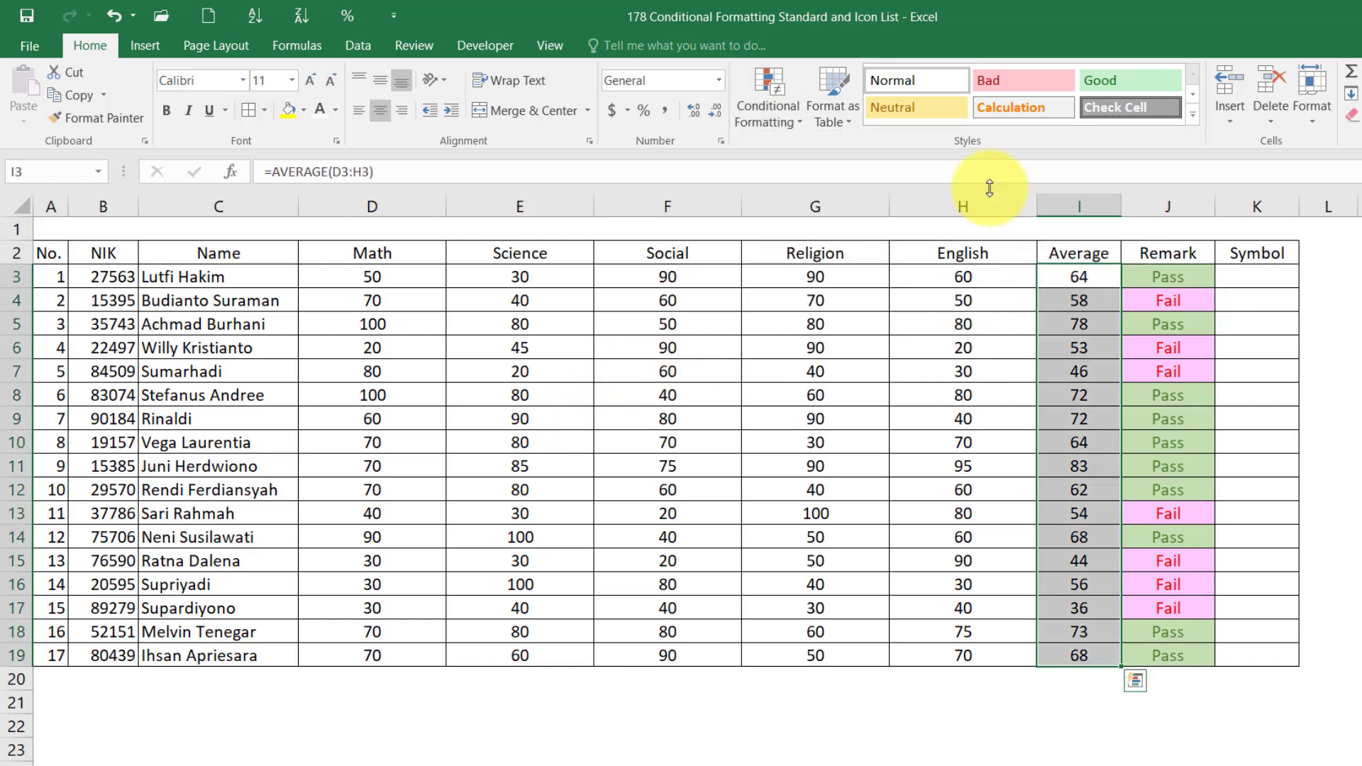
left_click(764, 94)
mouse_move(813, 243)
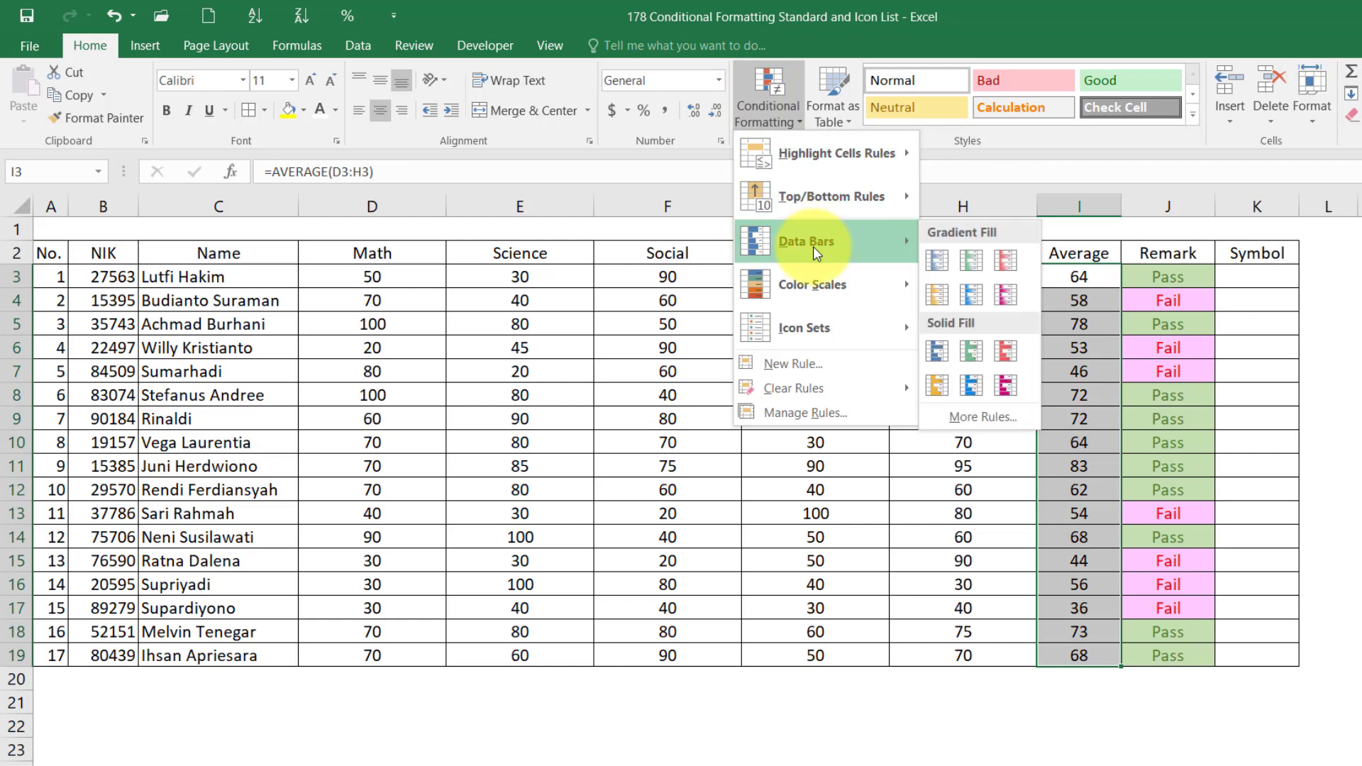
left_click(970, 264)
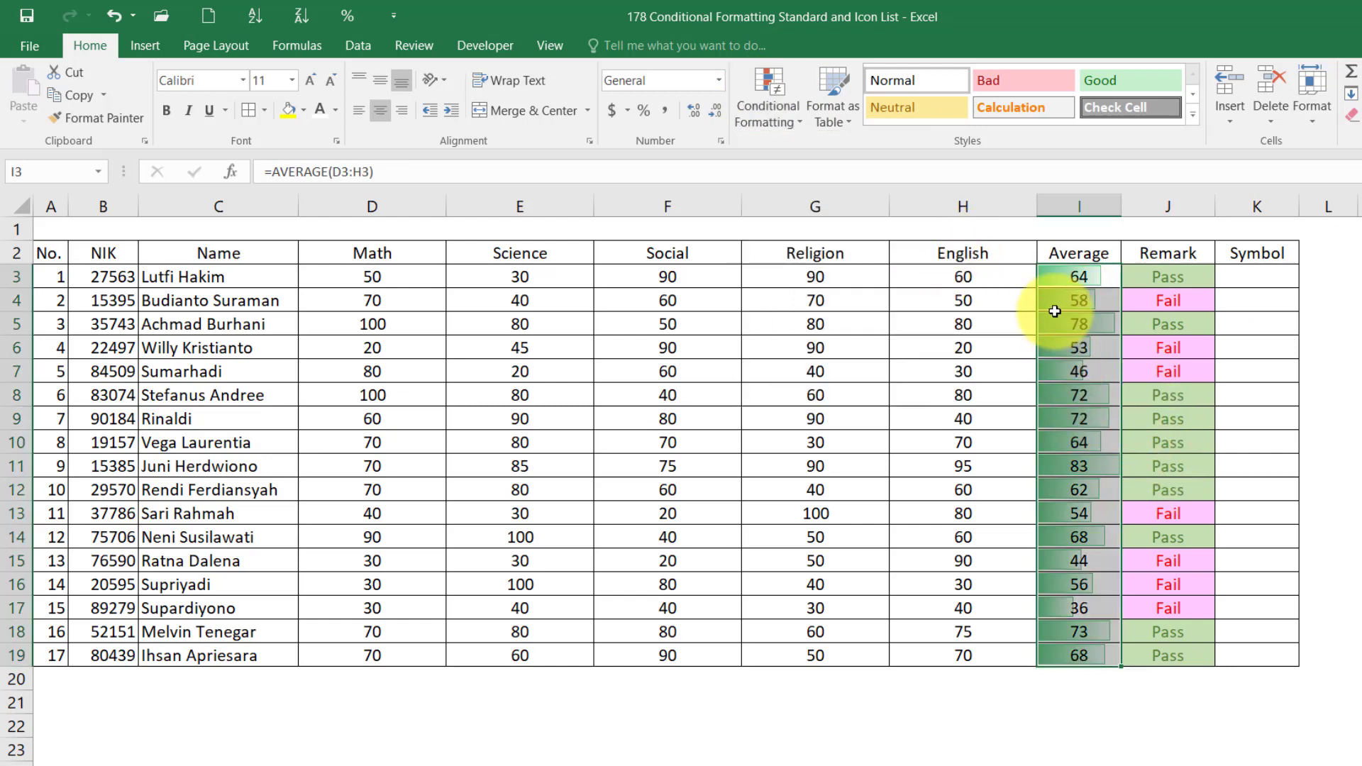
left_click(1054, 612)
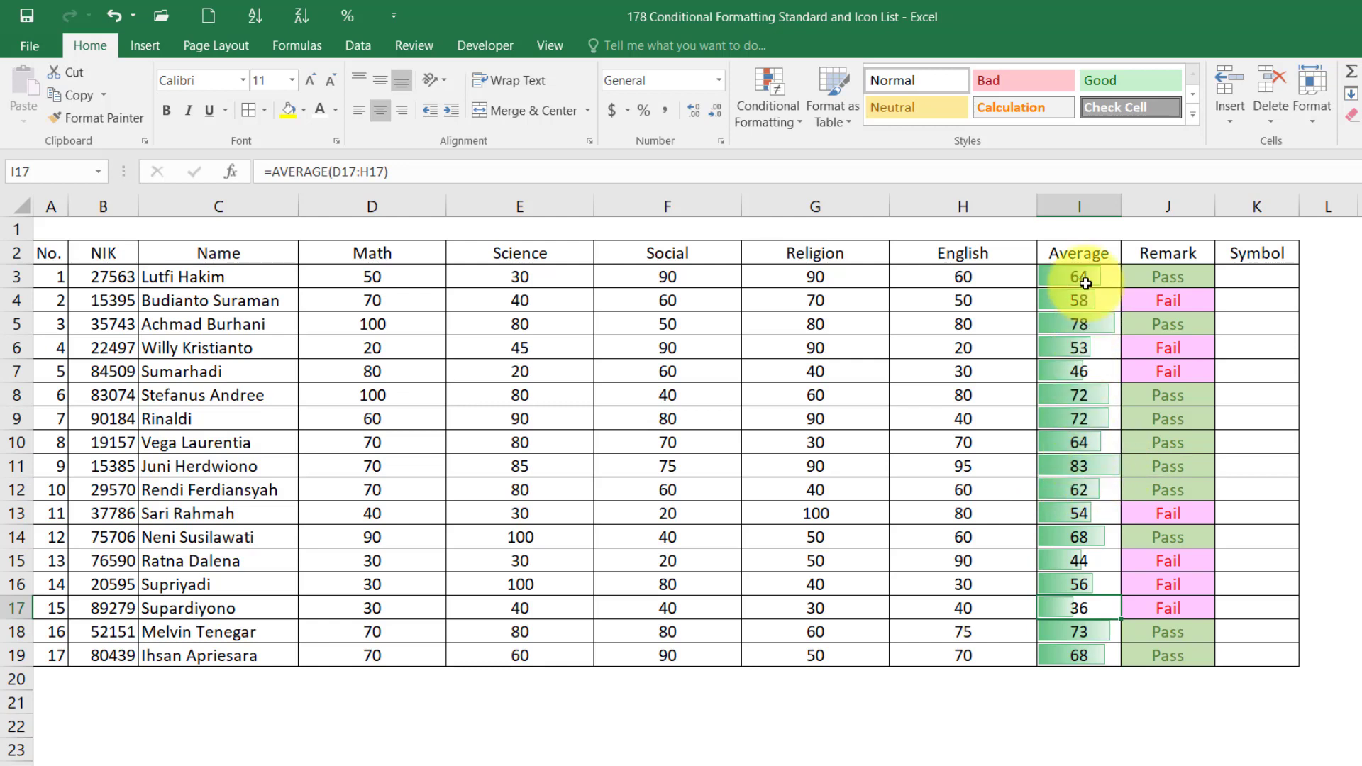
left_click(761, 105)
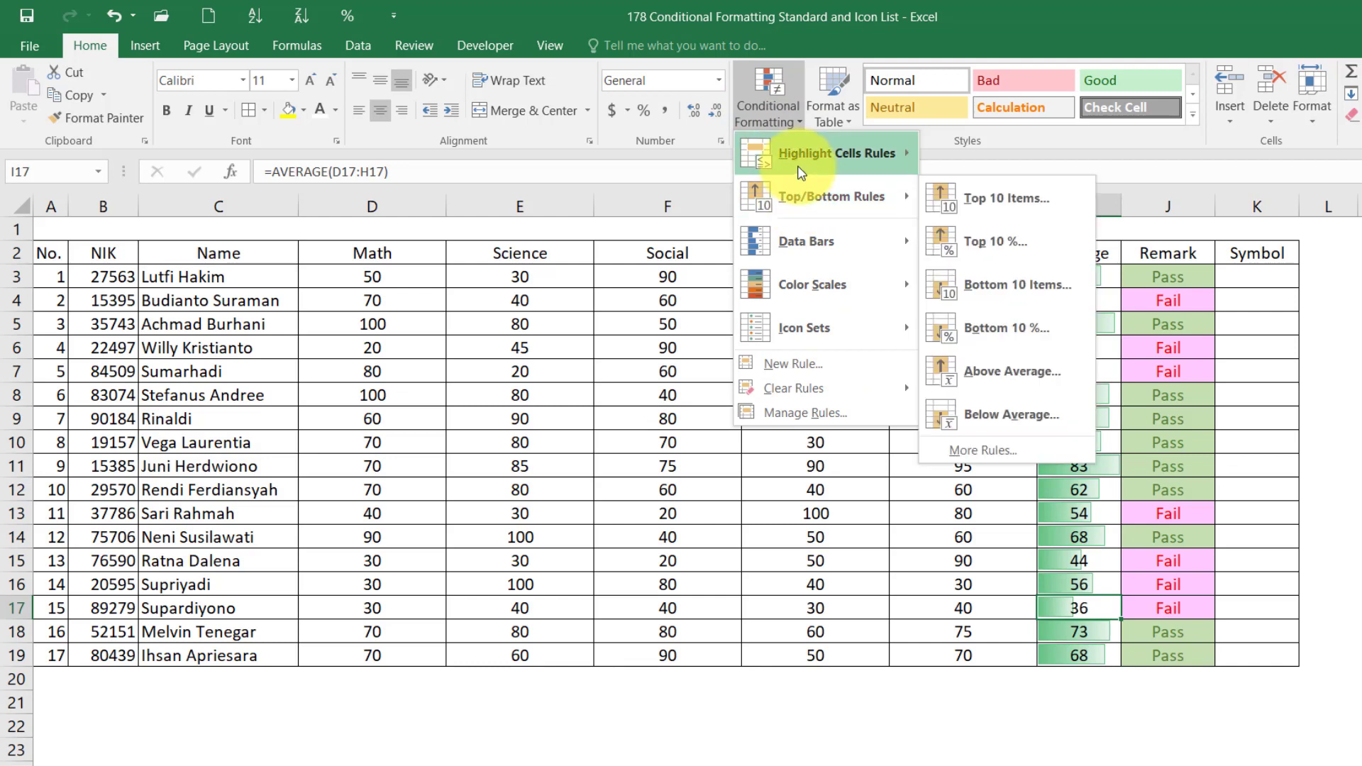
mouse_move(802, 254)
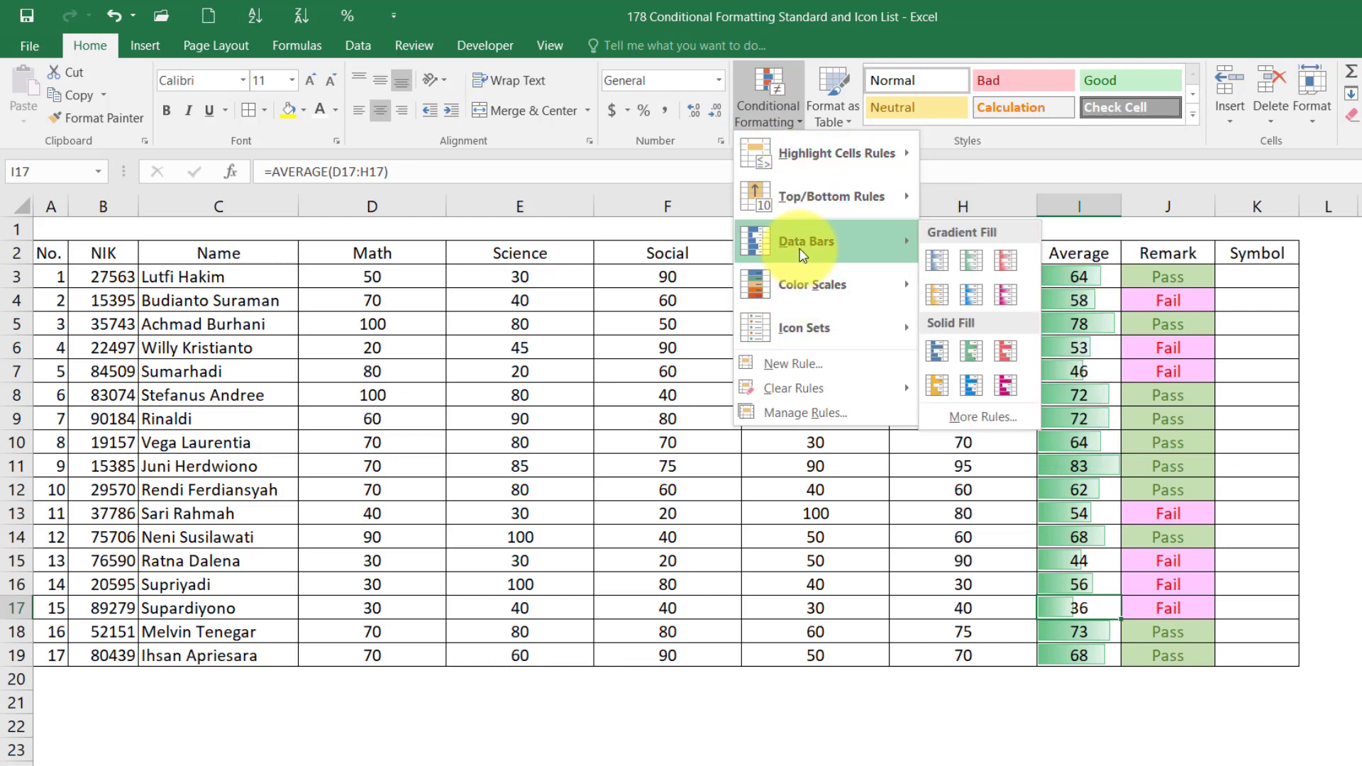
mouse_move(800, 294)
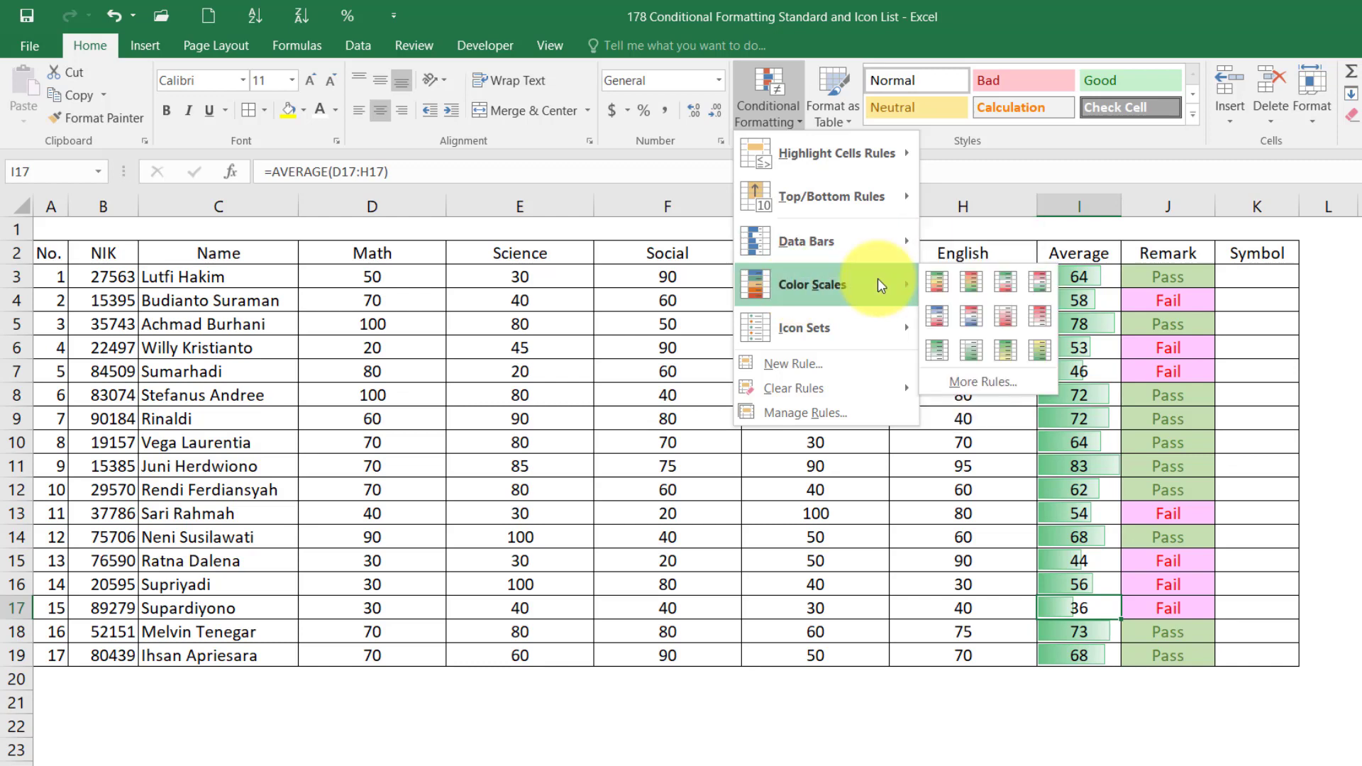
left_click(912, 334)
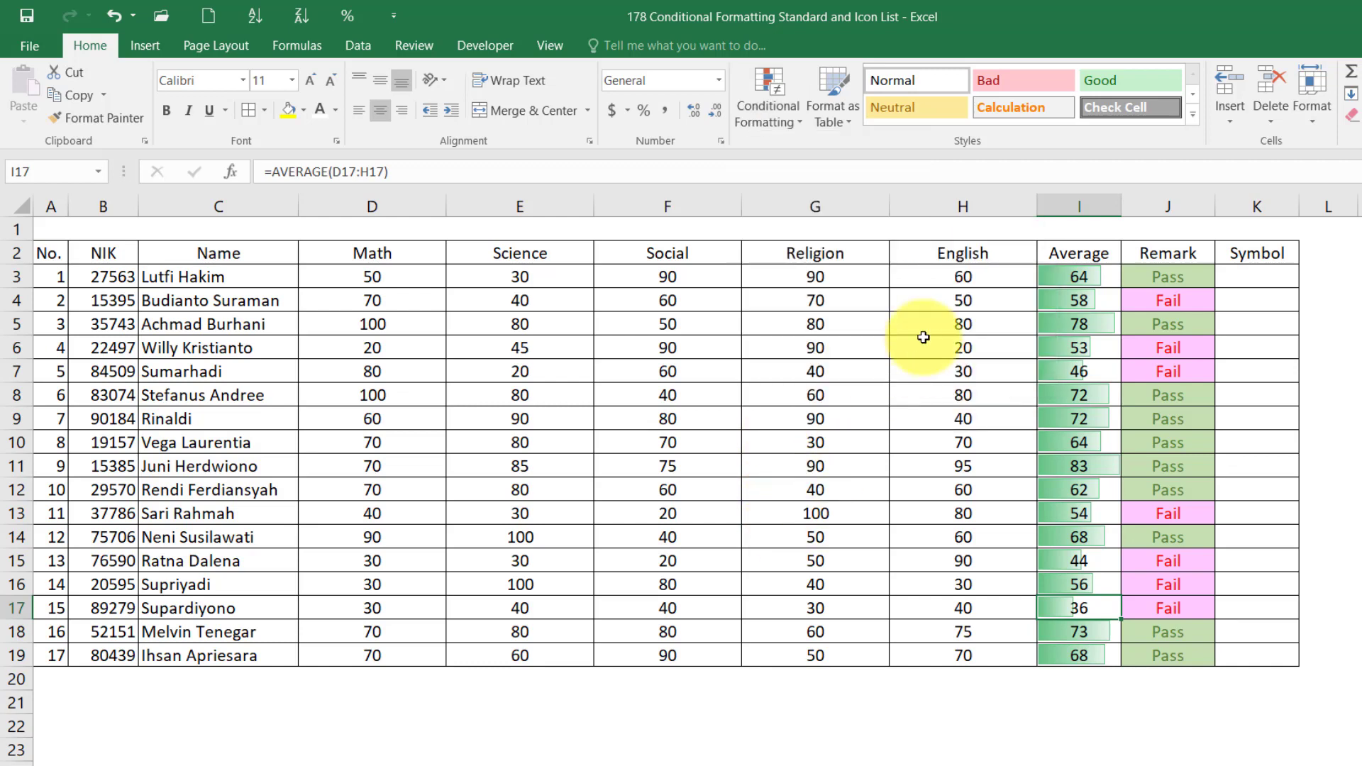
- Clear the conditional formatting rules from the averages in I3:I19
left_click(1070, 272)
key("ctrl+shift+Down")
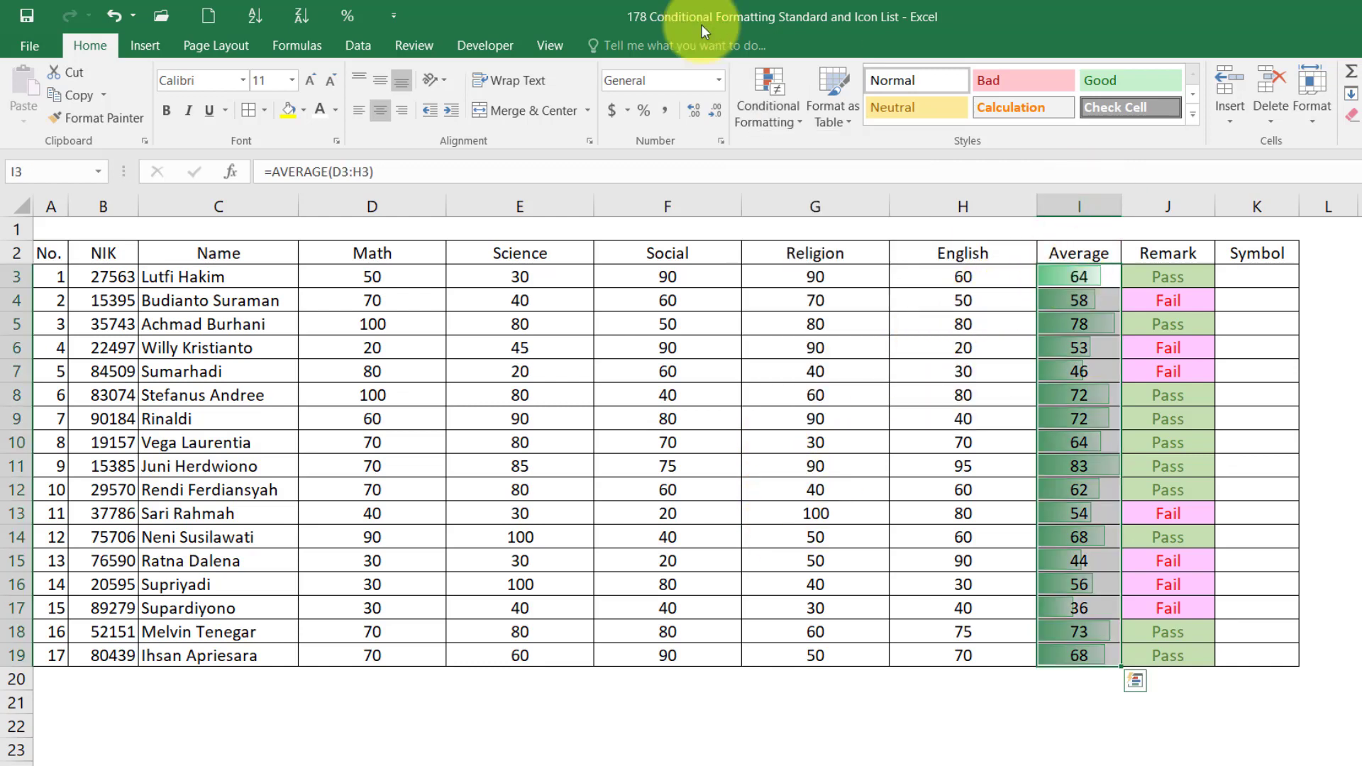
left_click(770, 119)
mouse_move(901, 388)
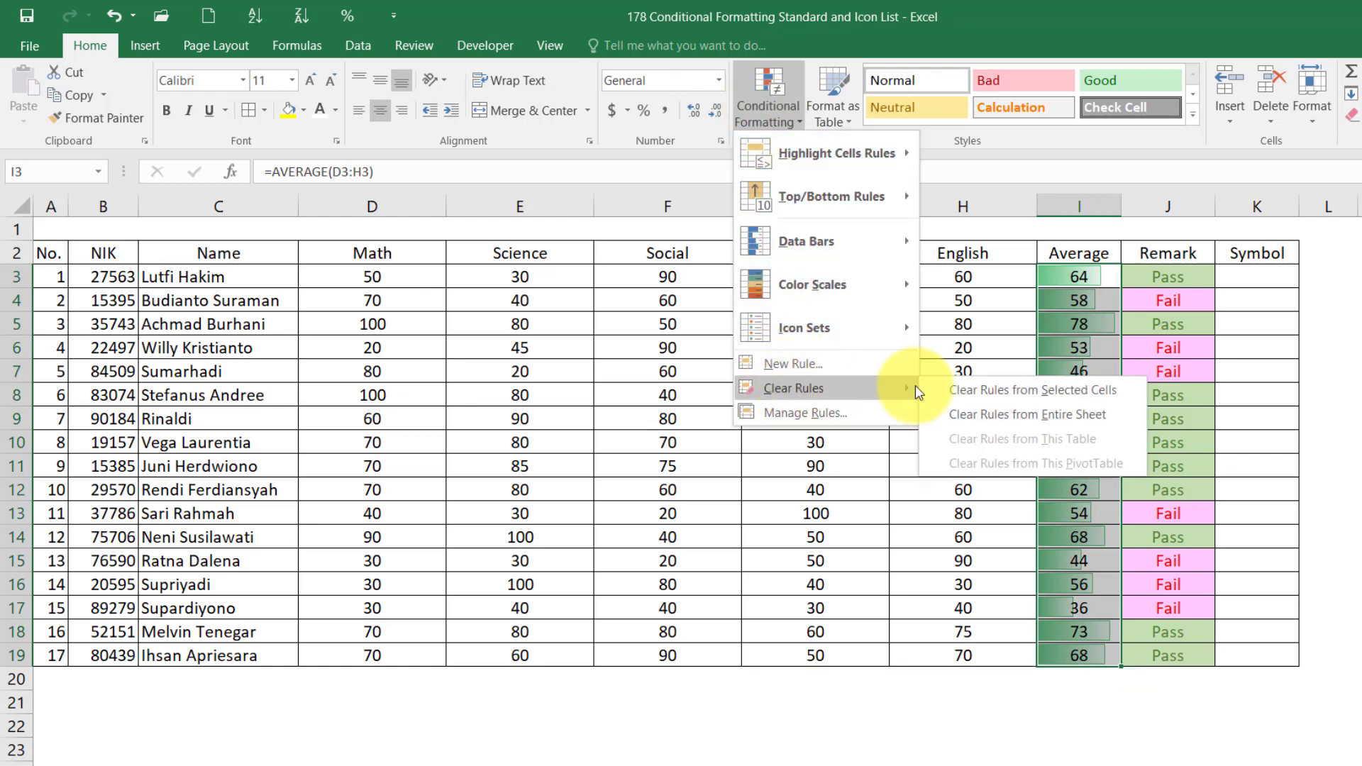
left_click(977, 388)
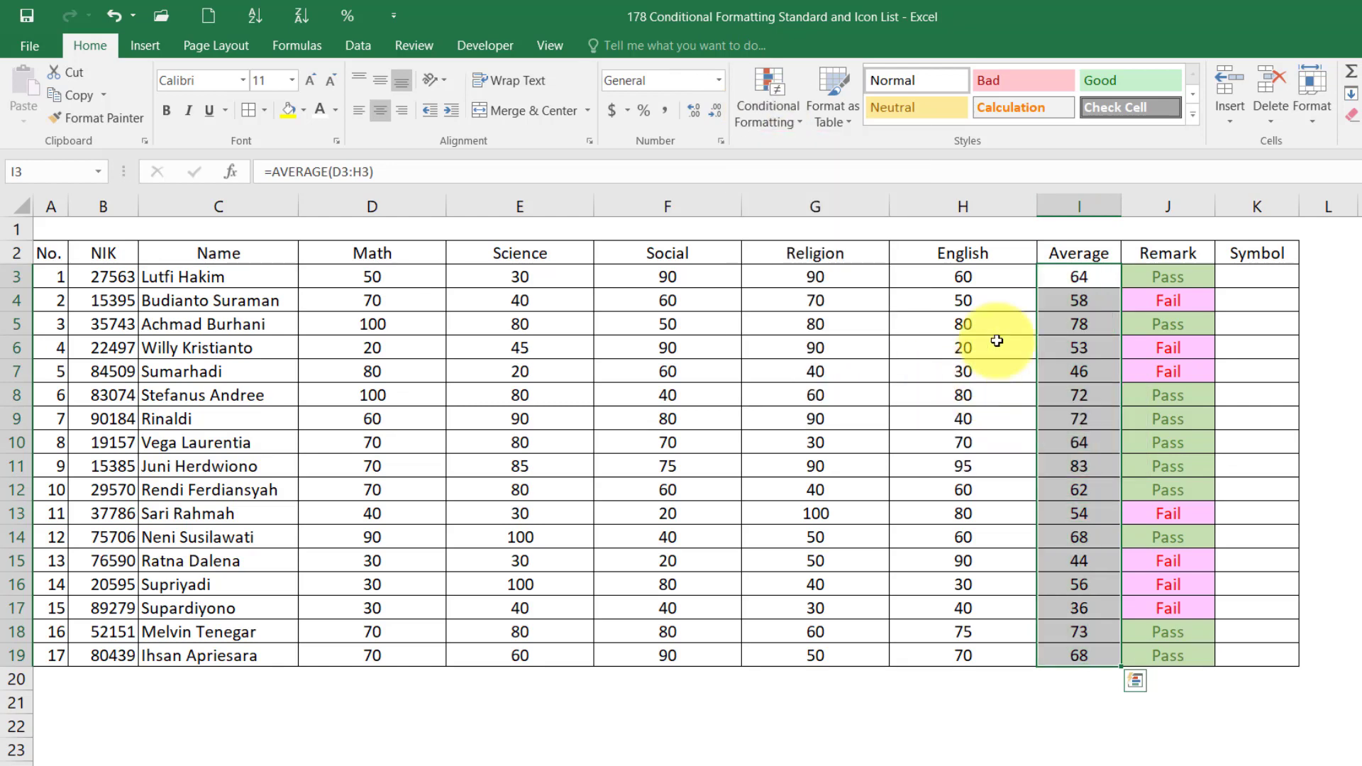
- Apply a green-yellow-red color scale to the averages in I3:I19, with green for the highest values
left_click(1059, 277)
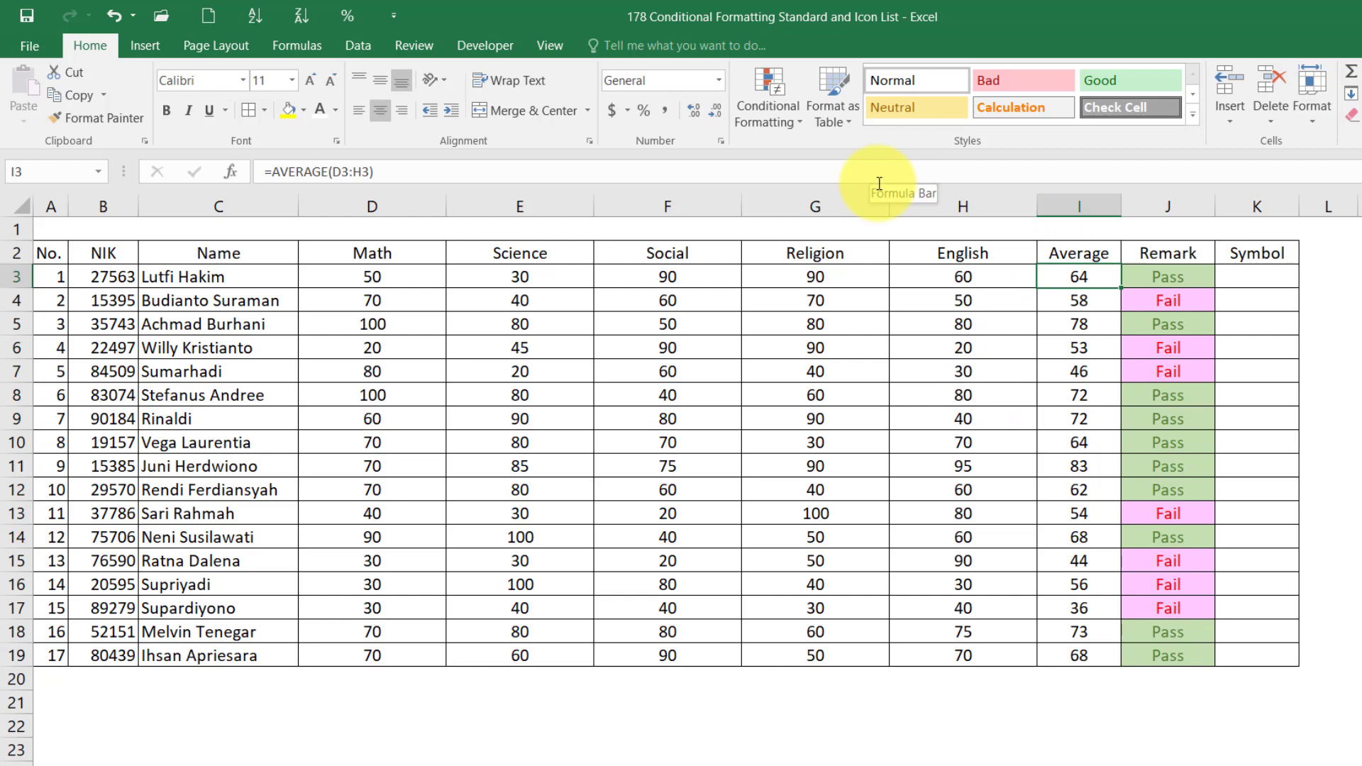
key("ctrl+shift+Down")
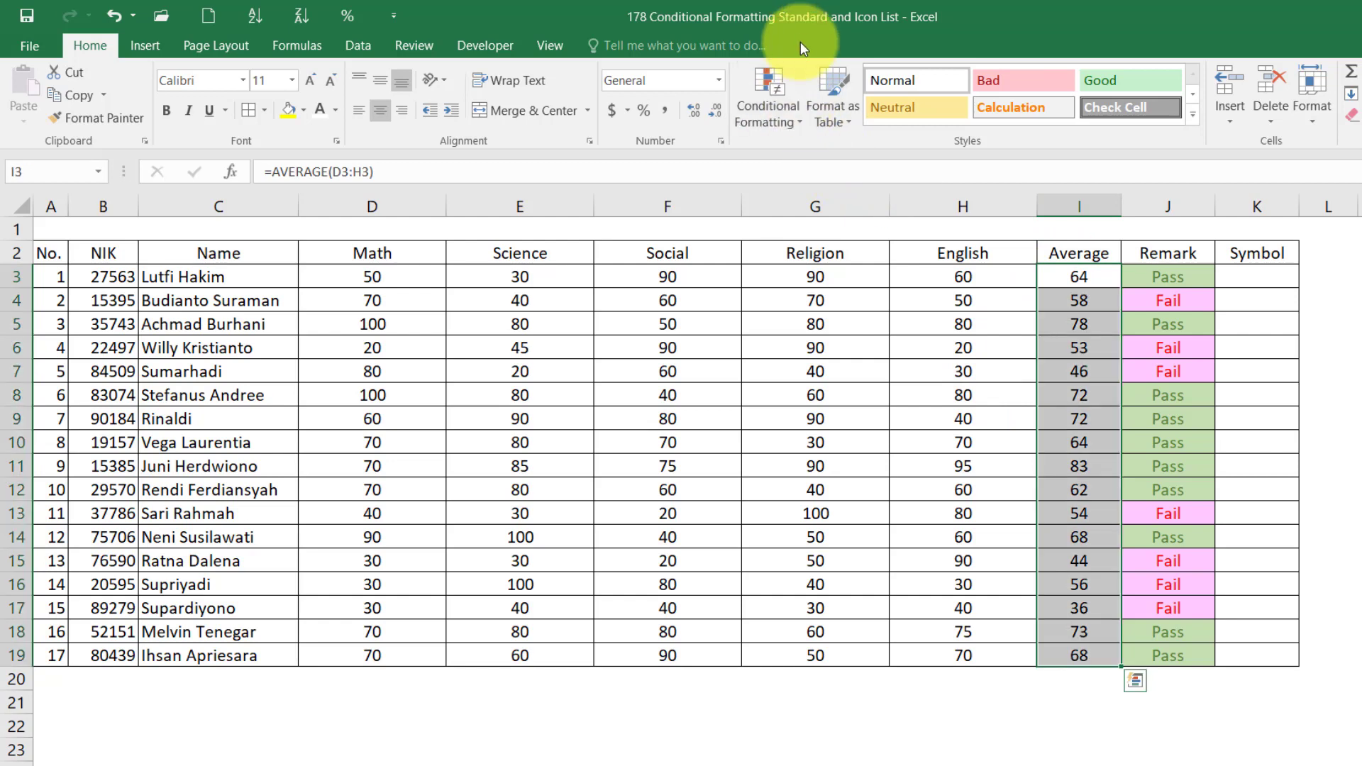
left_click(780, 119)
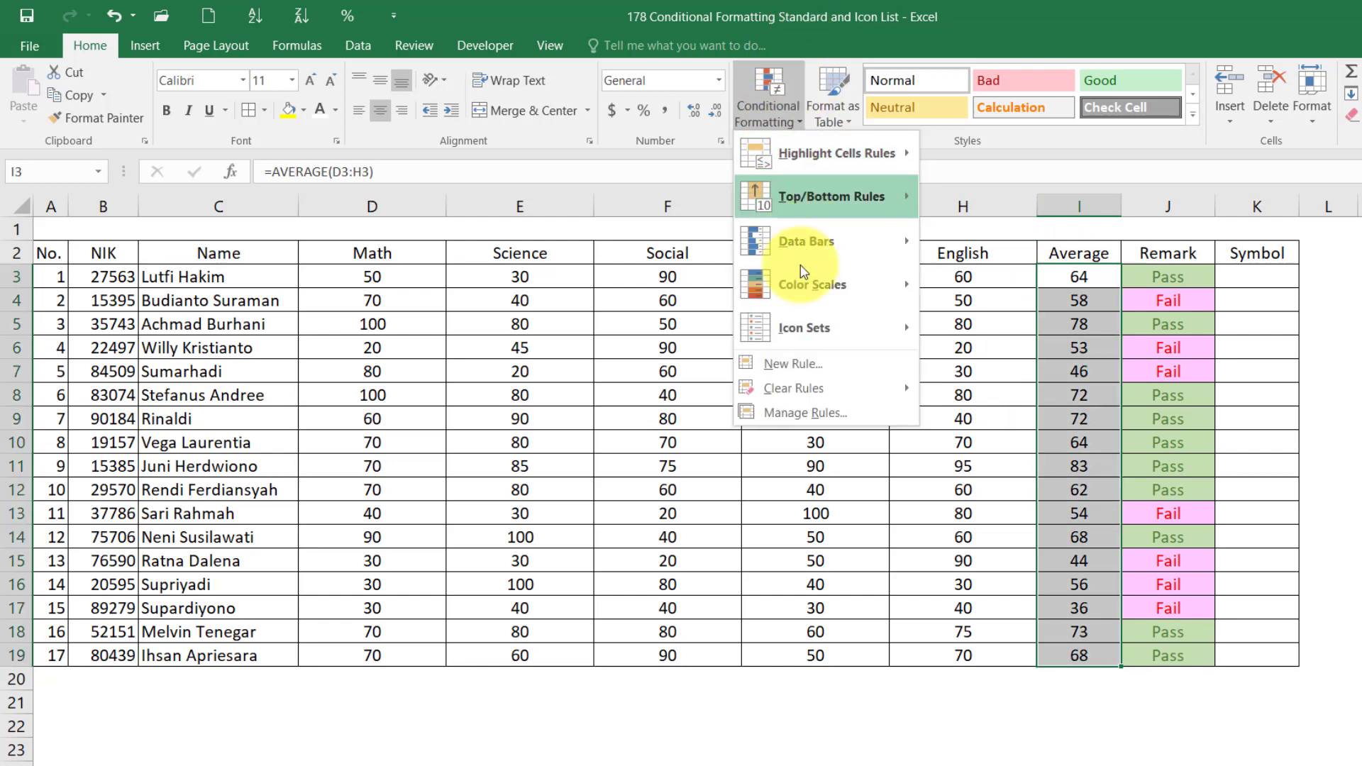
mouse_move(815, 283)
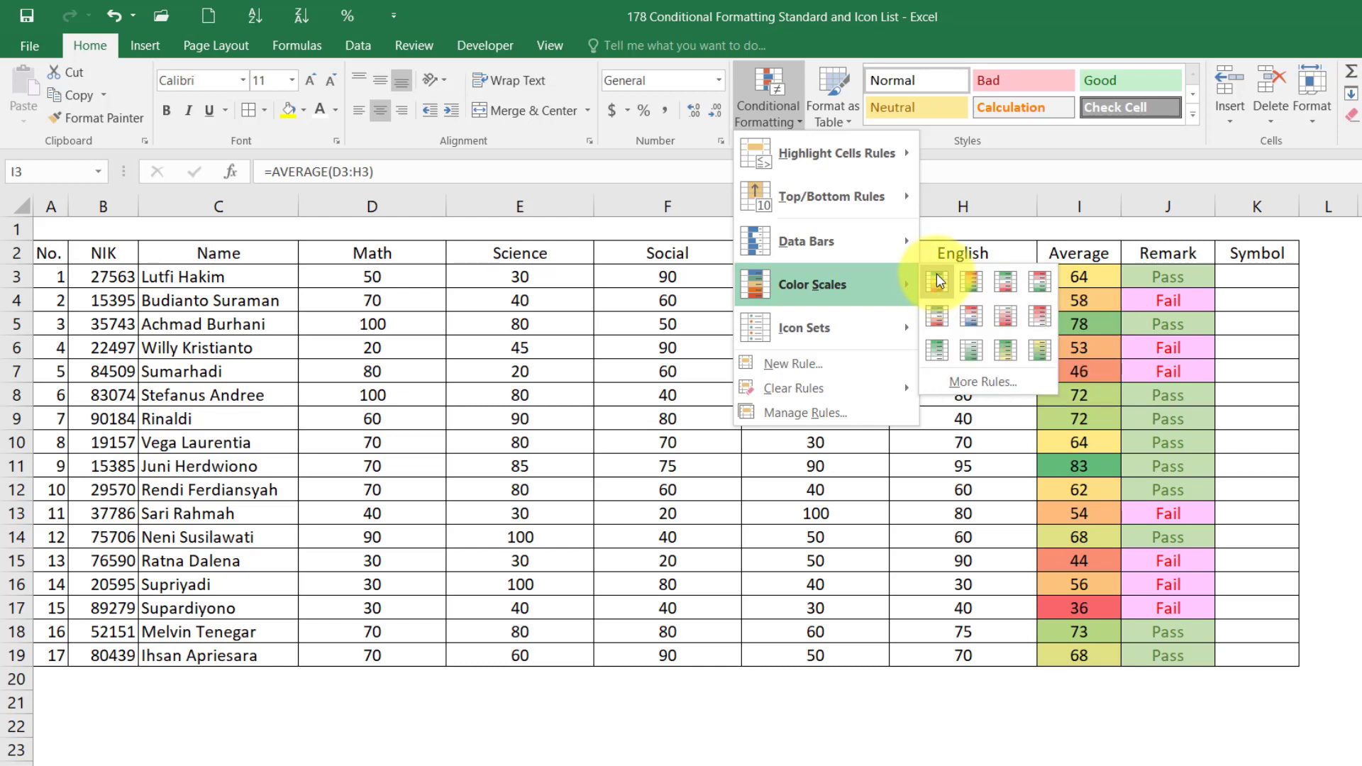
left_click(937, 281)
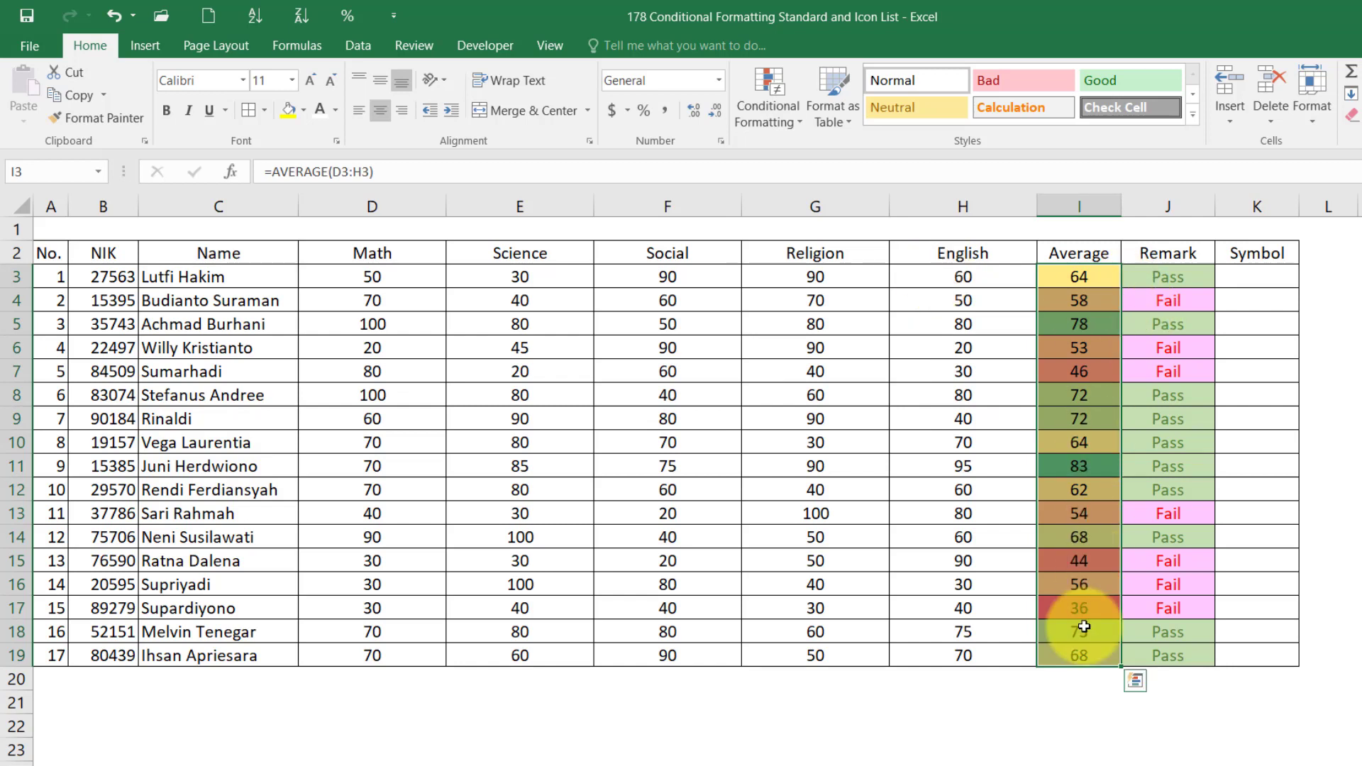
left_click(1074, 604)
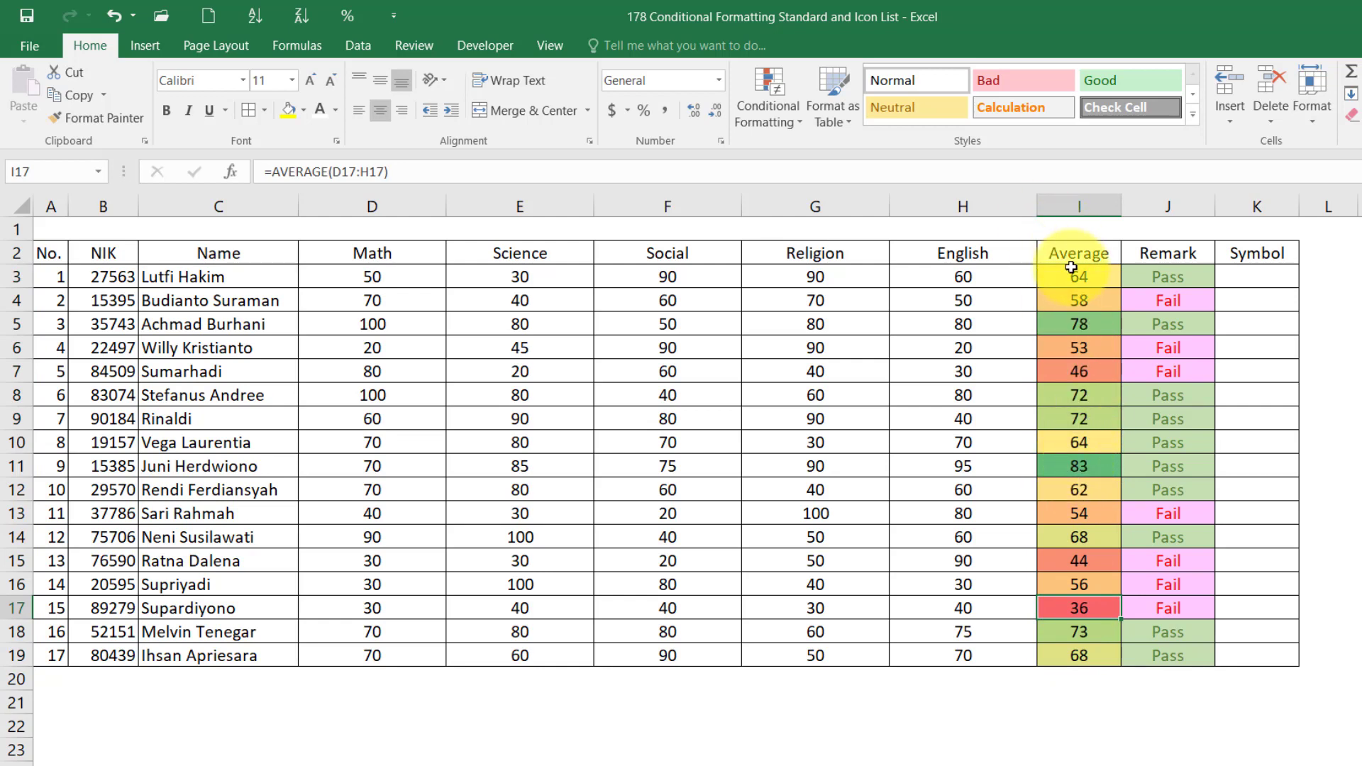
- Clear the color scale from I3:I19 and apply the red-yellow-green scale, with red for the highest averages
left_click_drag(1075, 277, 1111, 651)
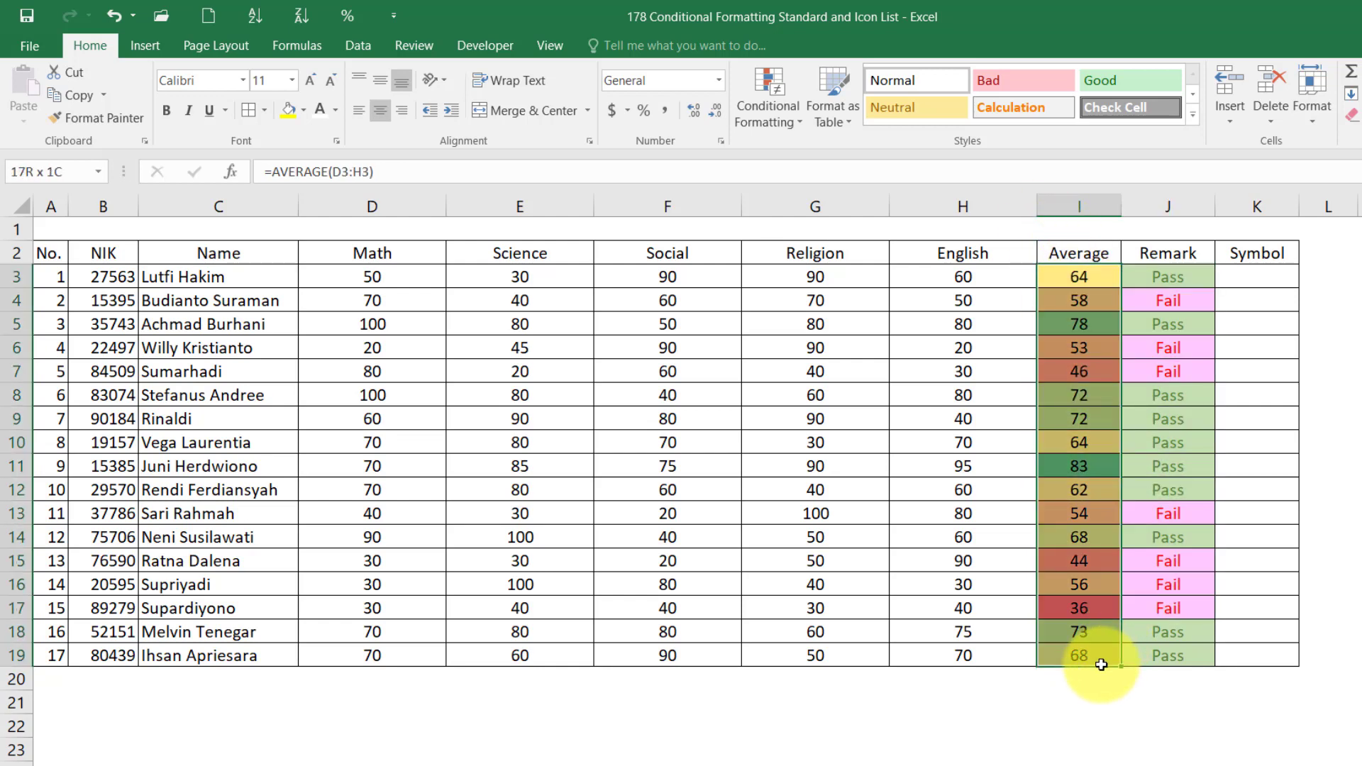
left_click(763, 115)
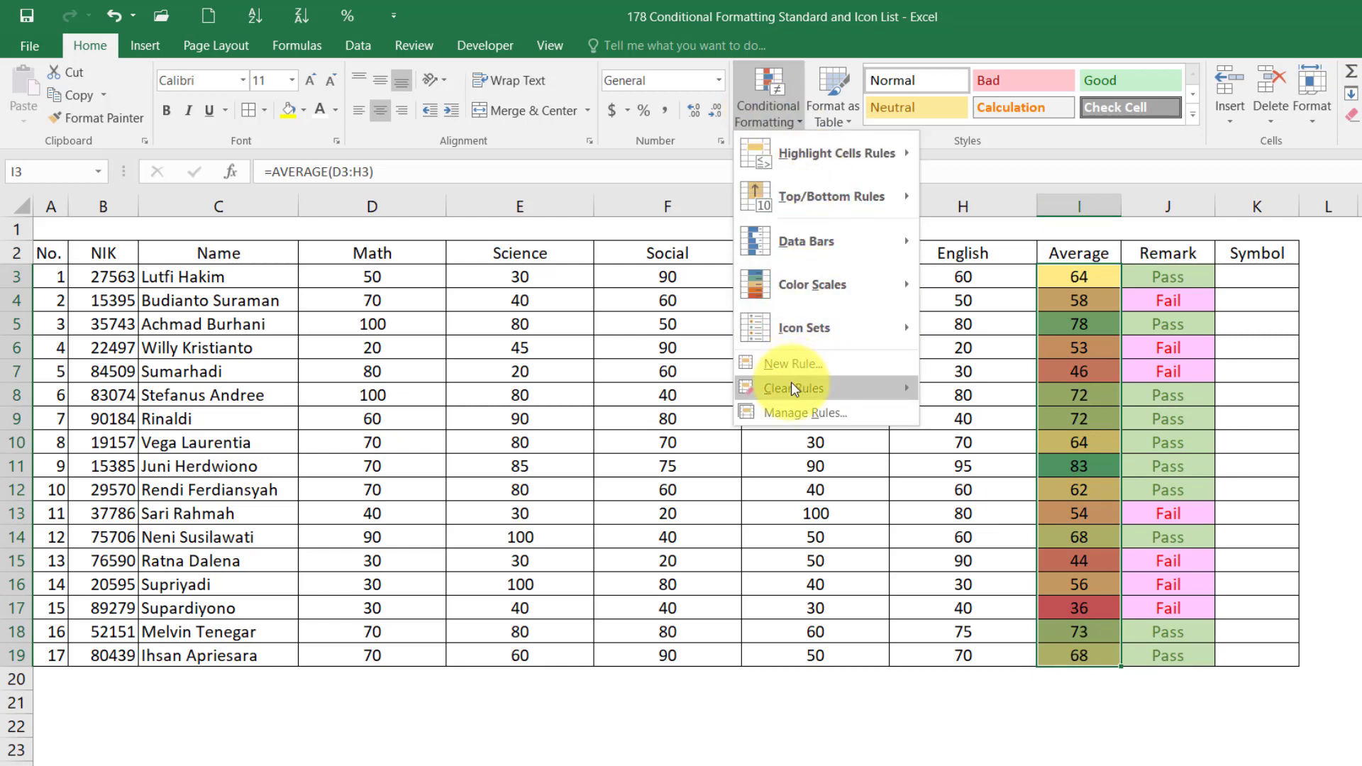
mouse_move(793, 389)
left_click(993, 389)
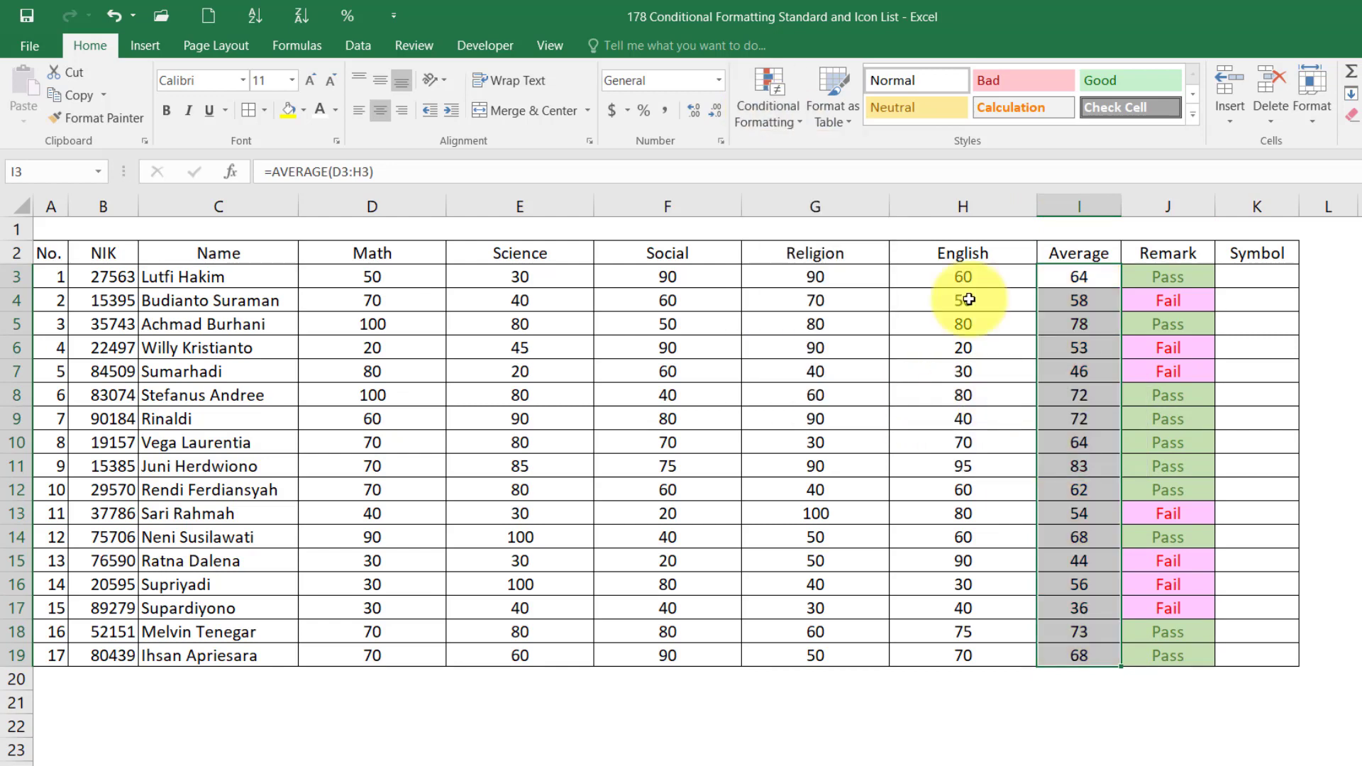
left_click(770, 96)
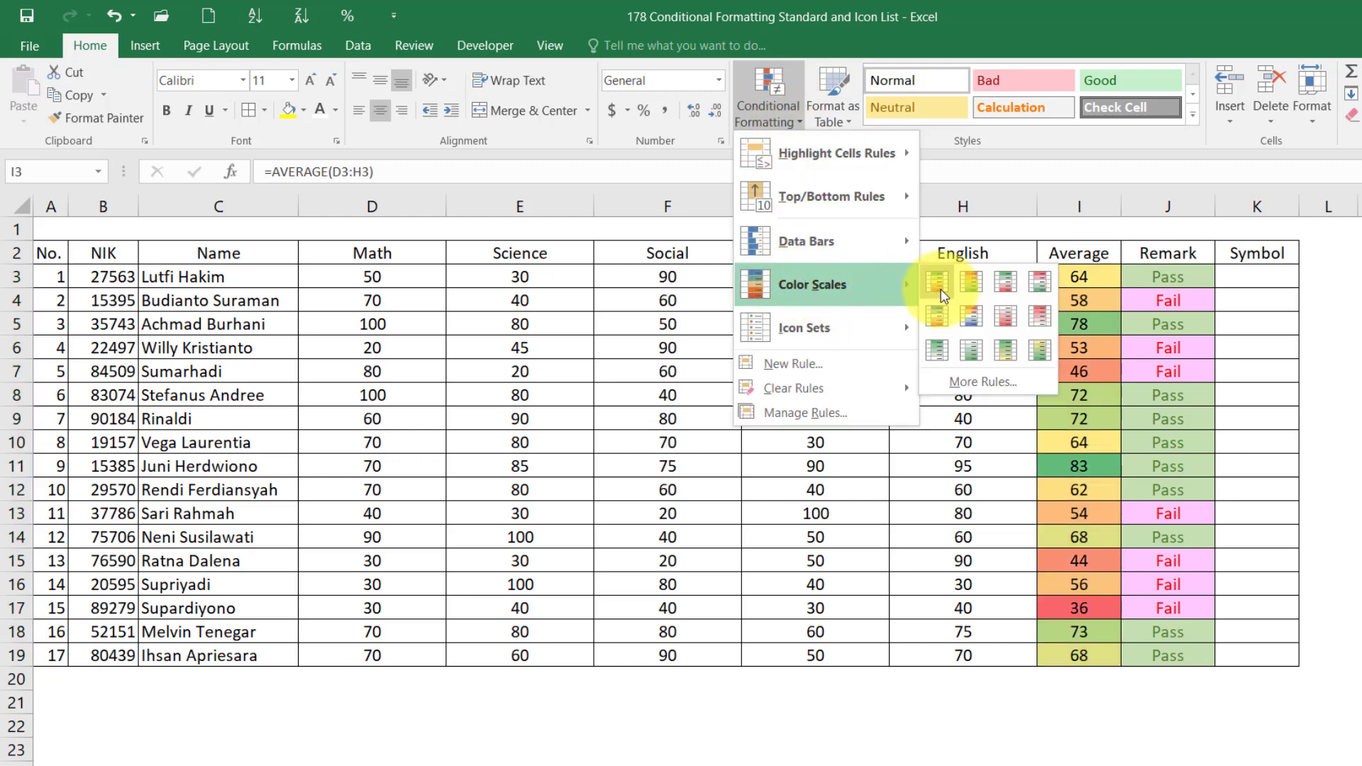
left_click(976, 278)
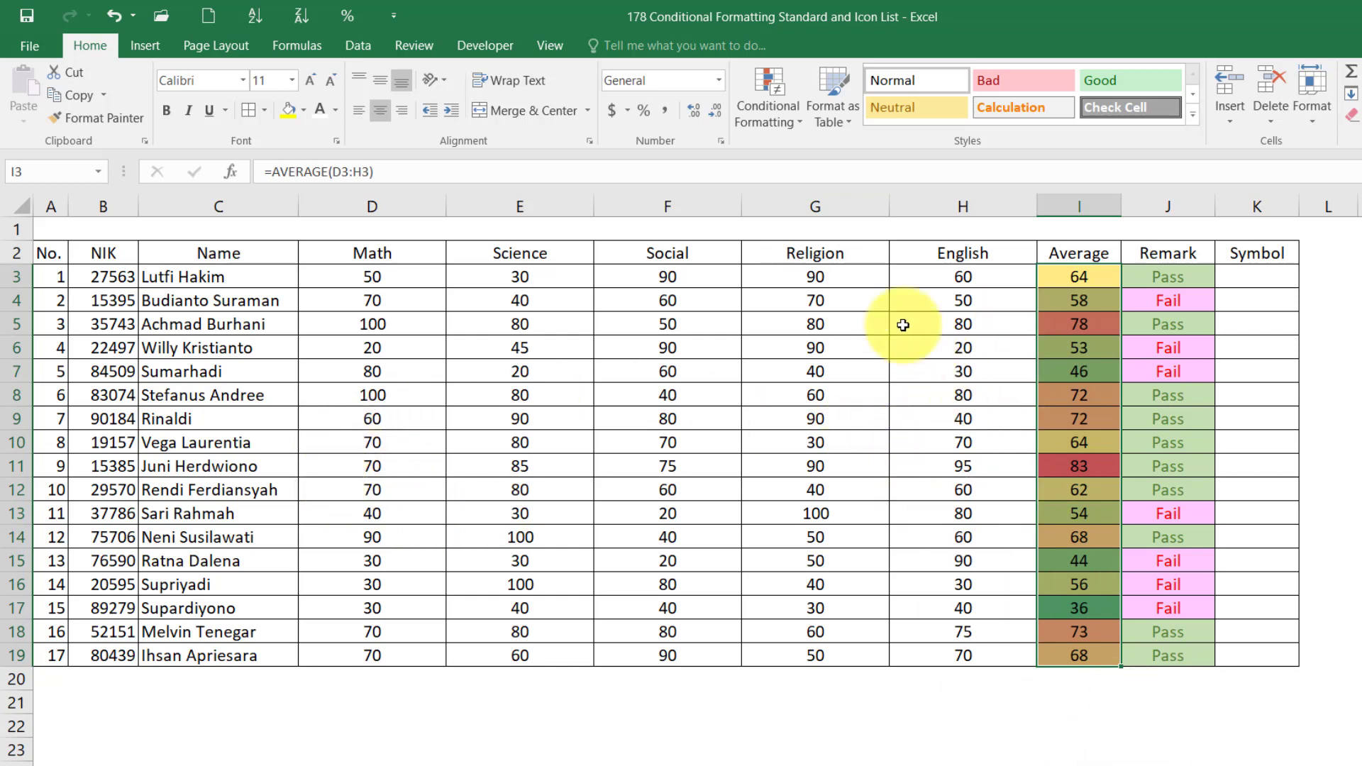
- Clear the color scale from the averages in I3:I19 and apply the green-yellow-red scale, with green for the highest averages
left_click(781, 117)
mouse_move(794, 386)
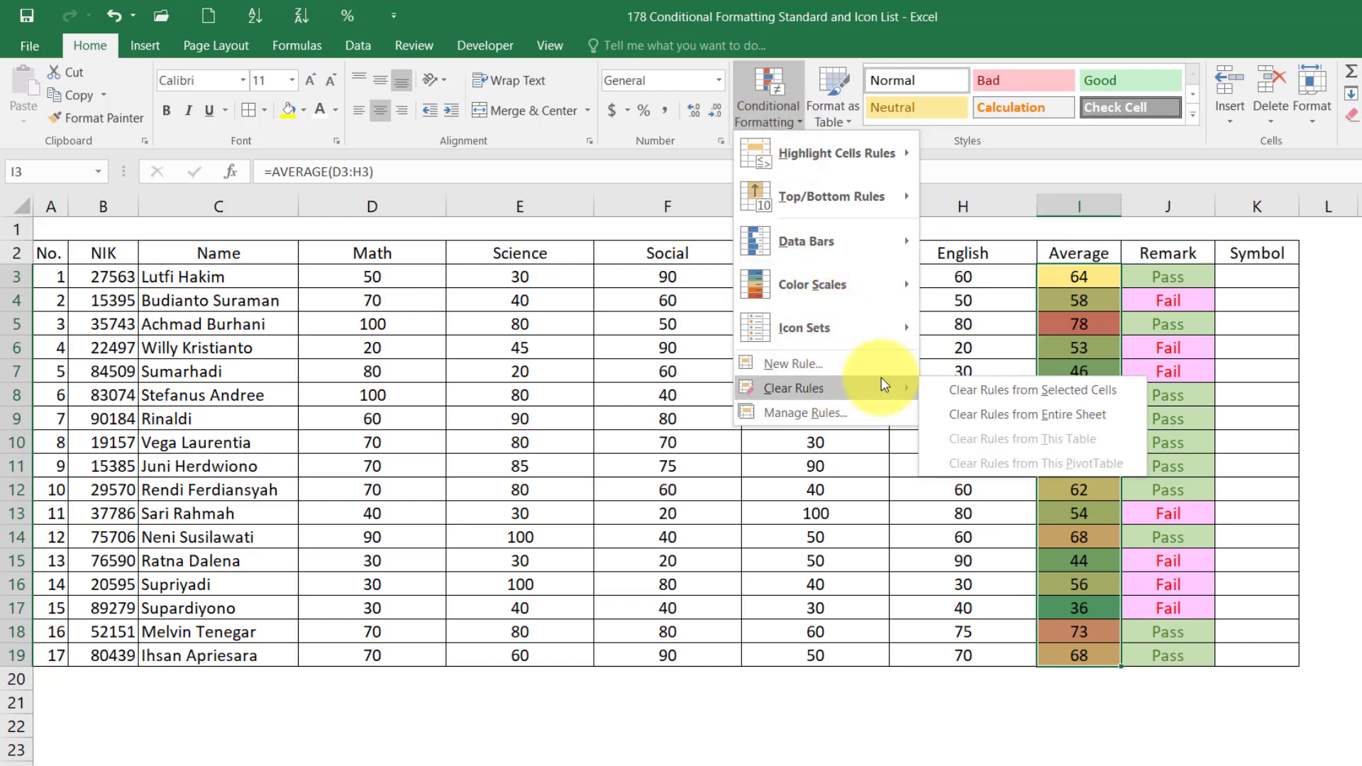
left_click(999, 390)
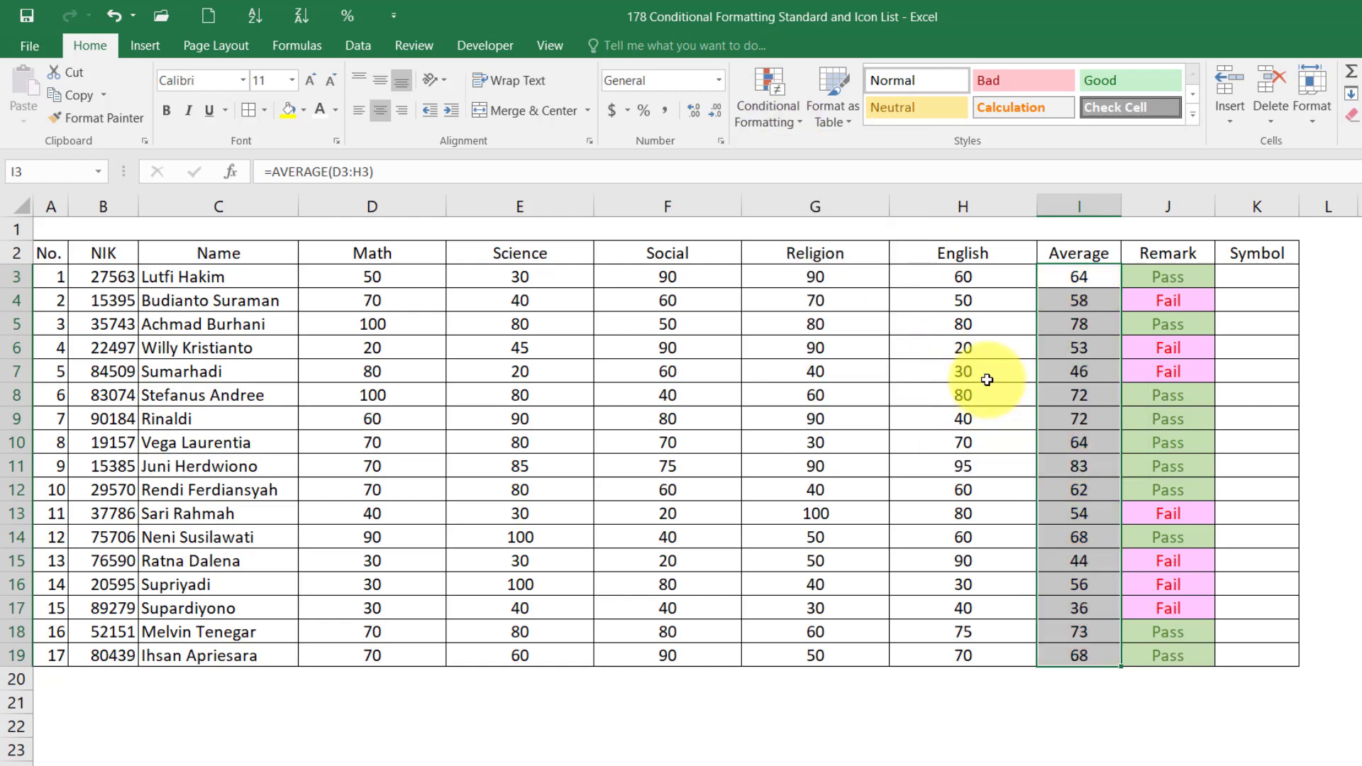
left_click(763, 120)
mouse_move(815, 279)
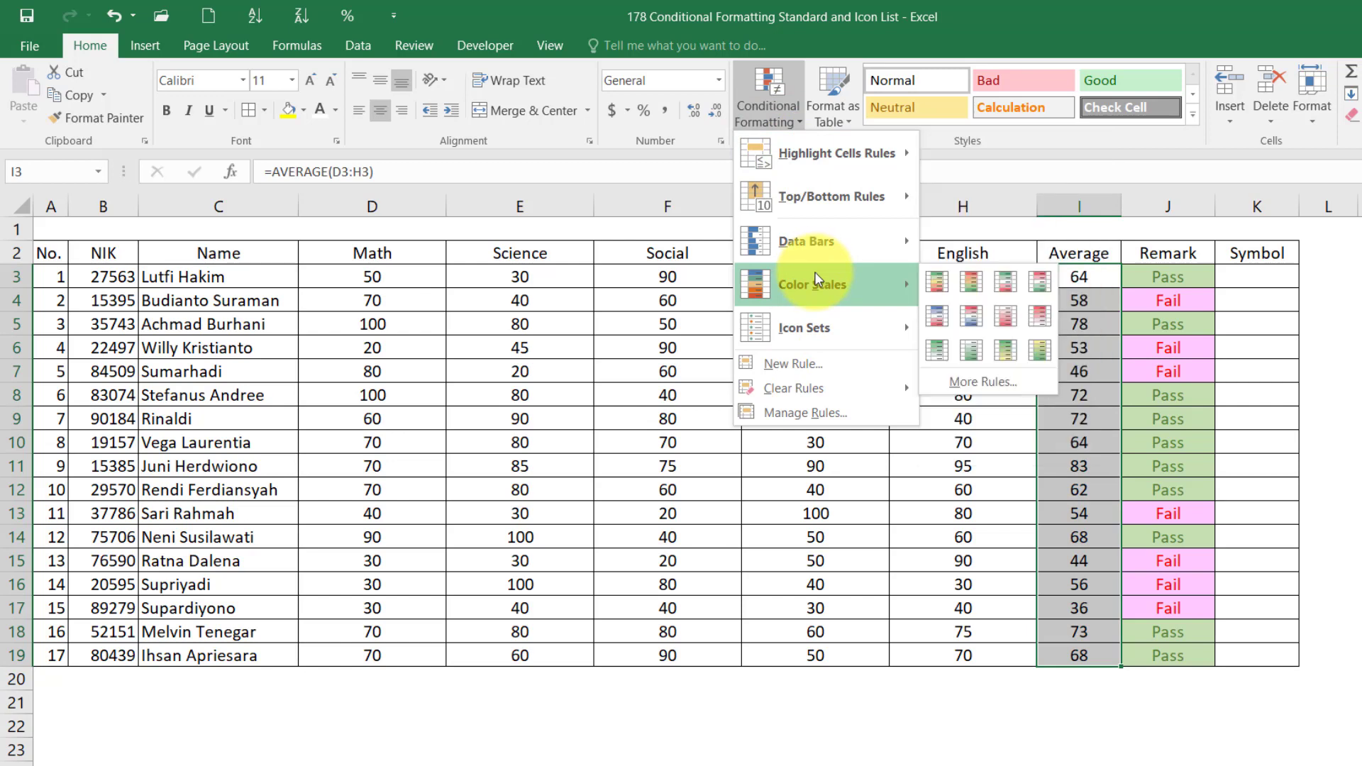
left_click(944, 284)
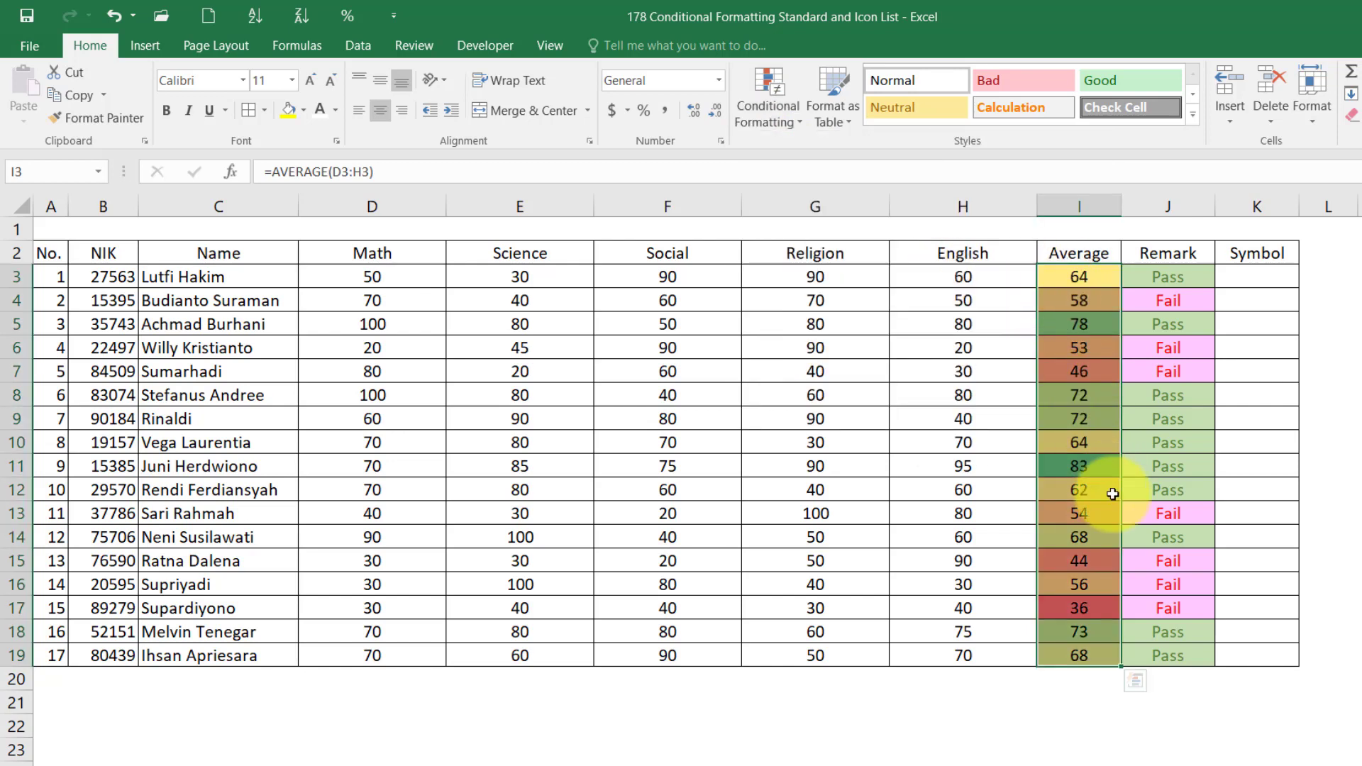
left_click(1075, 609)
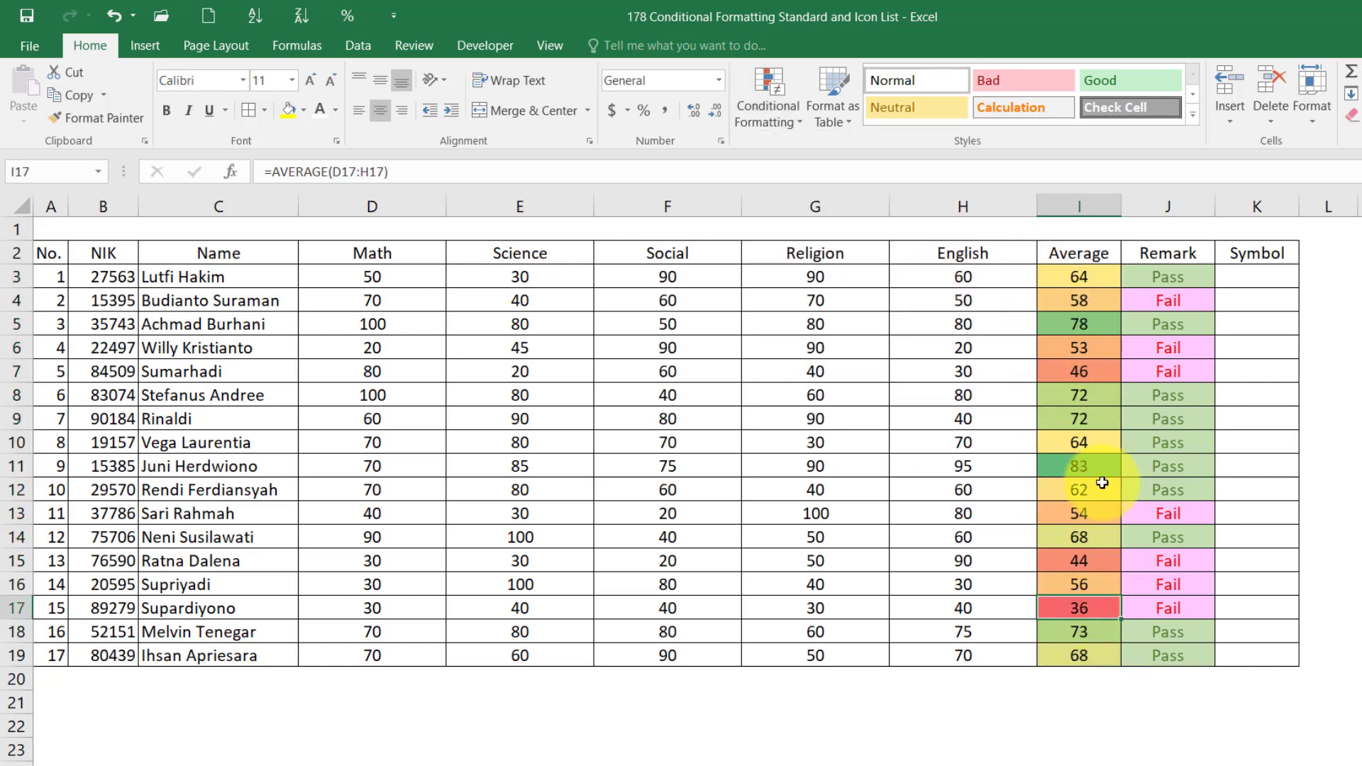
left_click(1064, 466)
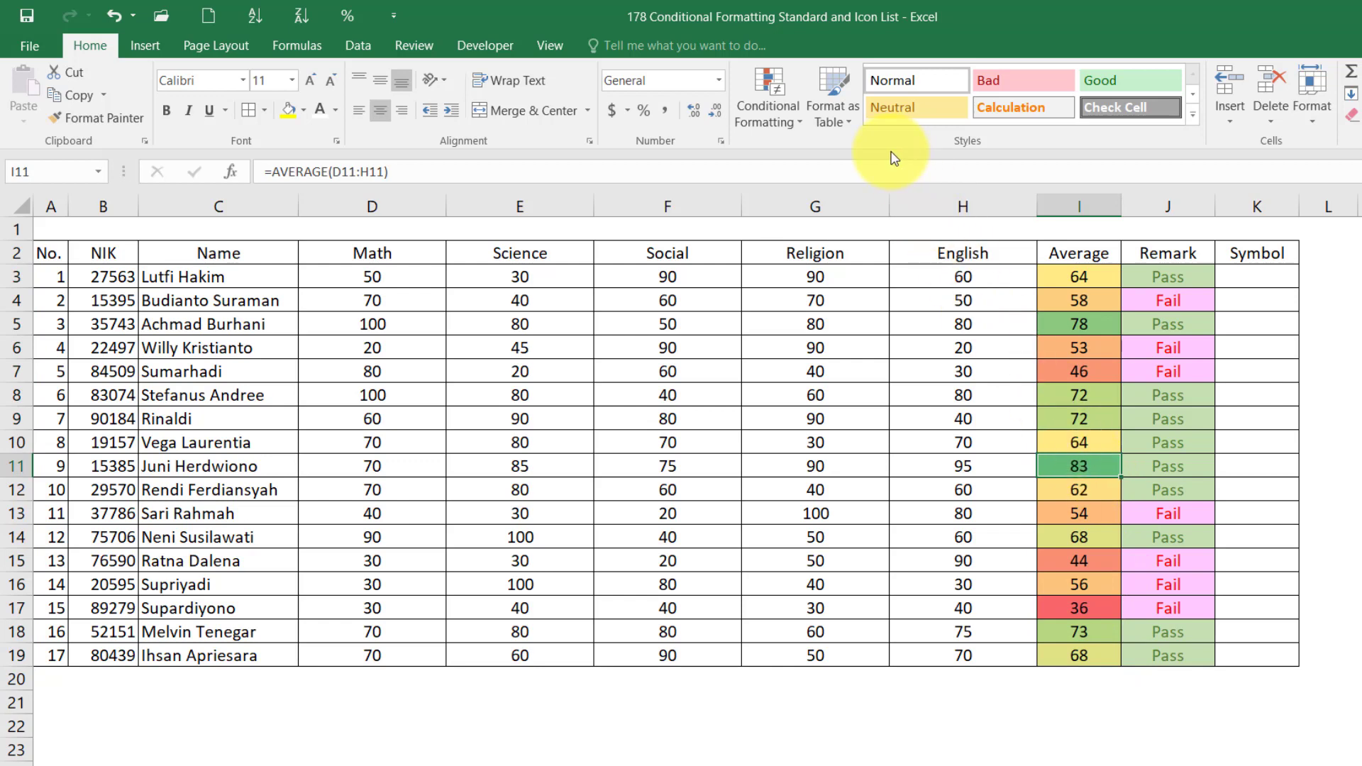
- Replace the color scale on the averages in I3:I19 with the icon set of three colored arrows
left_click_drag(1076, 277, 1078, 655)
left_click(777, 117)
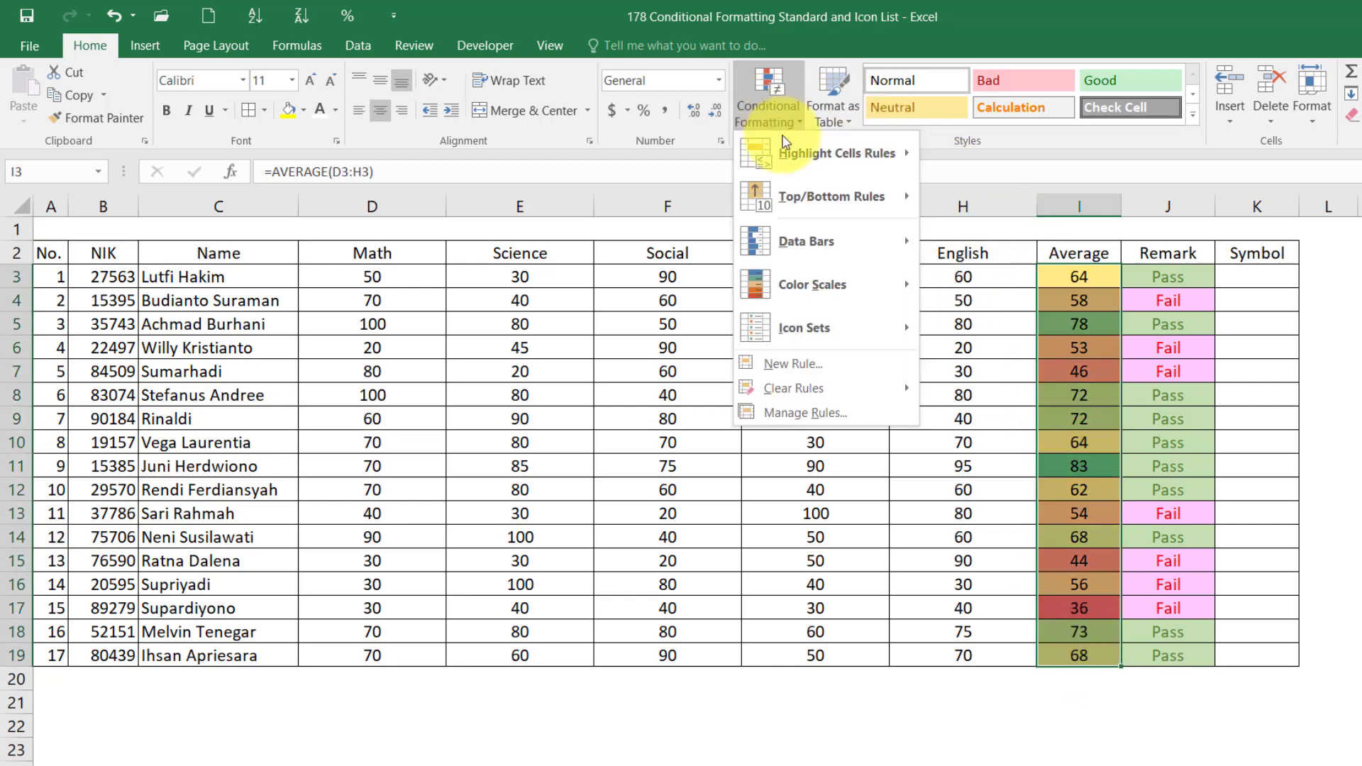
mouse_move(821, 388)
left_click(969, 384)
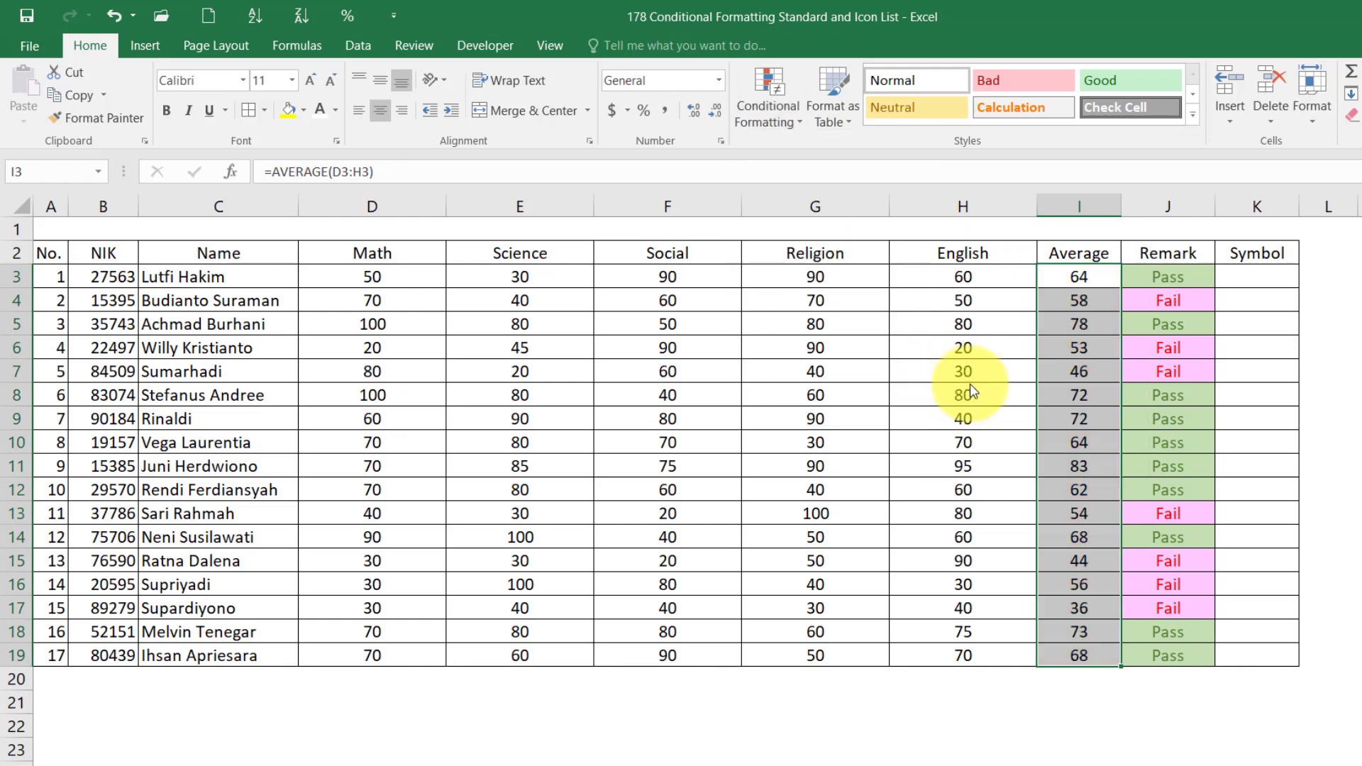
left_click(776, 122)
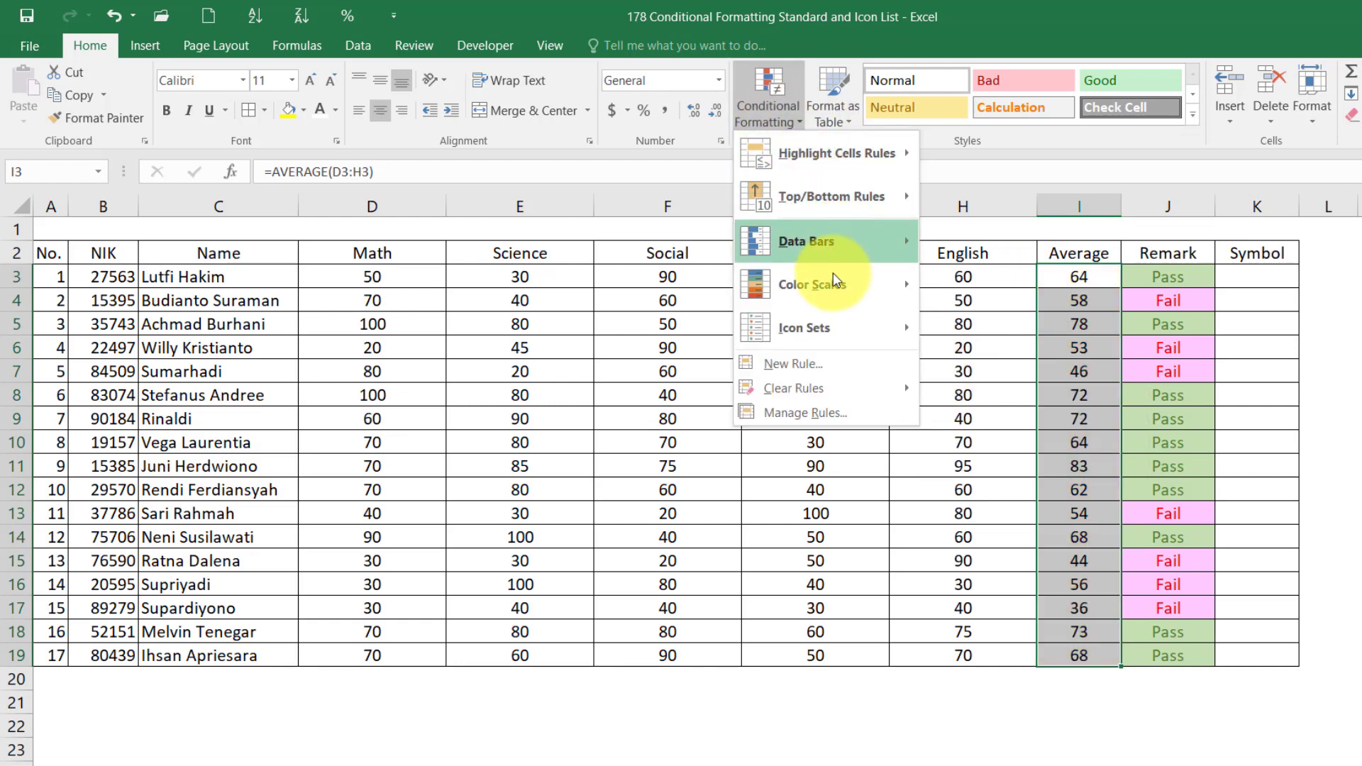
mouse_move(807, 344)
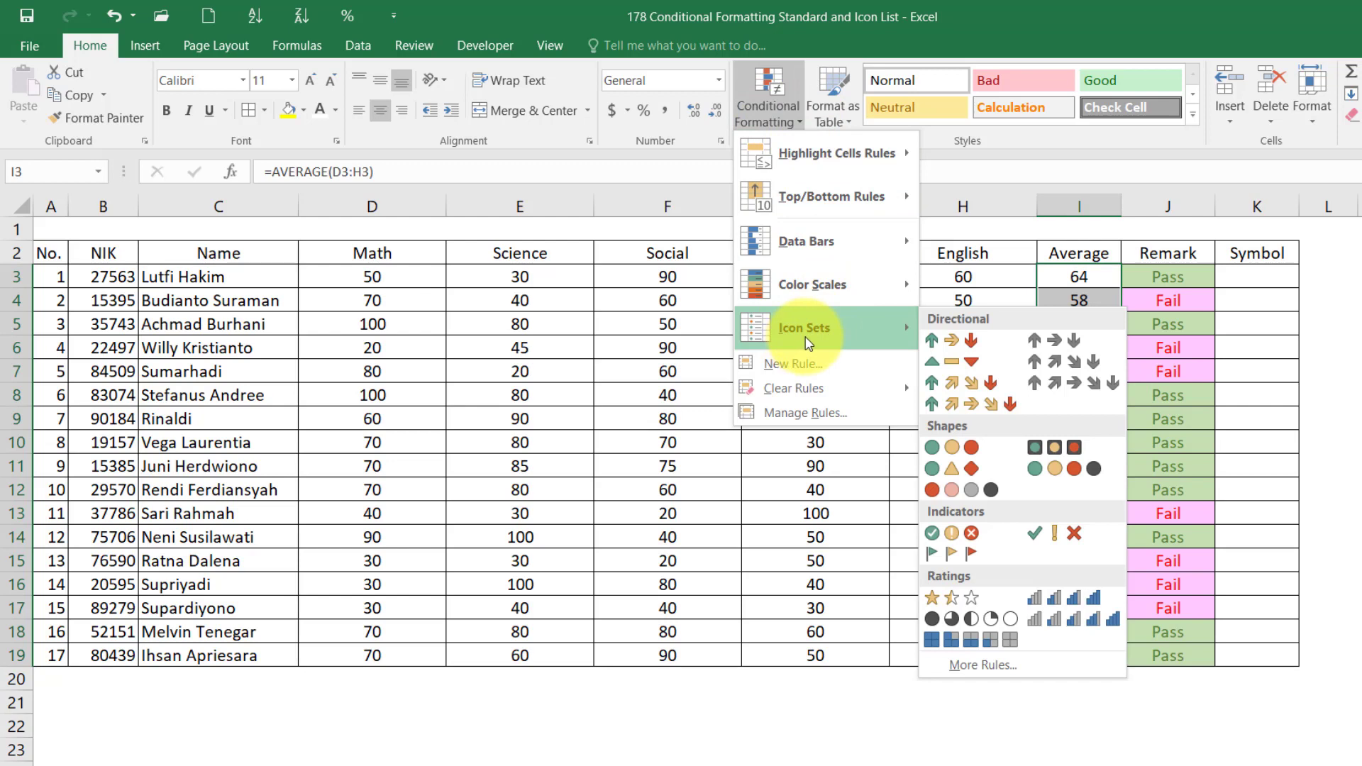
left_click(952, 346)
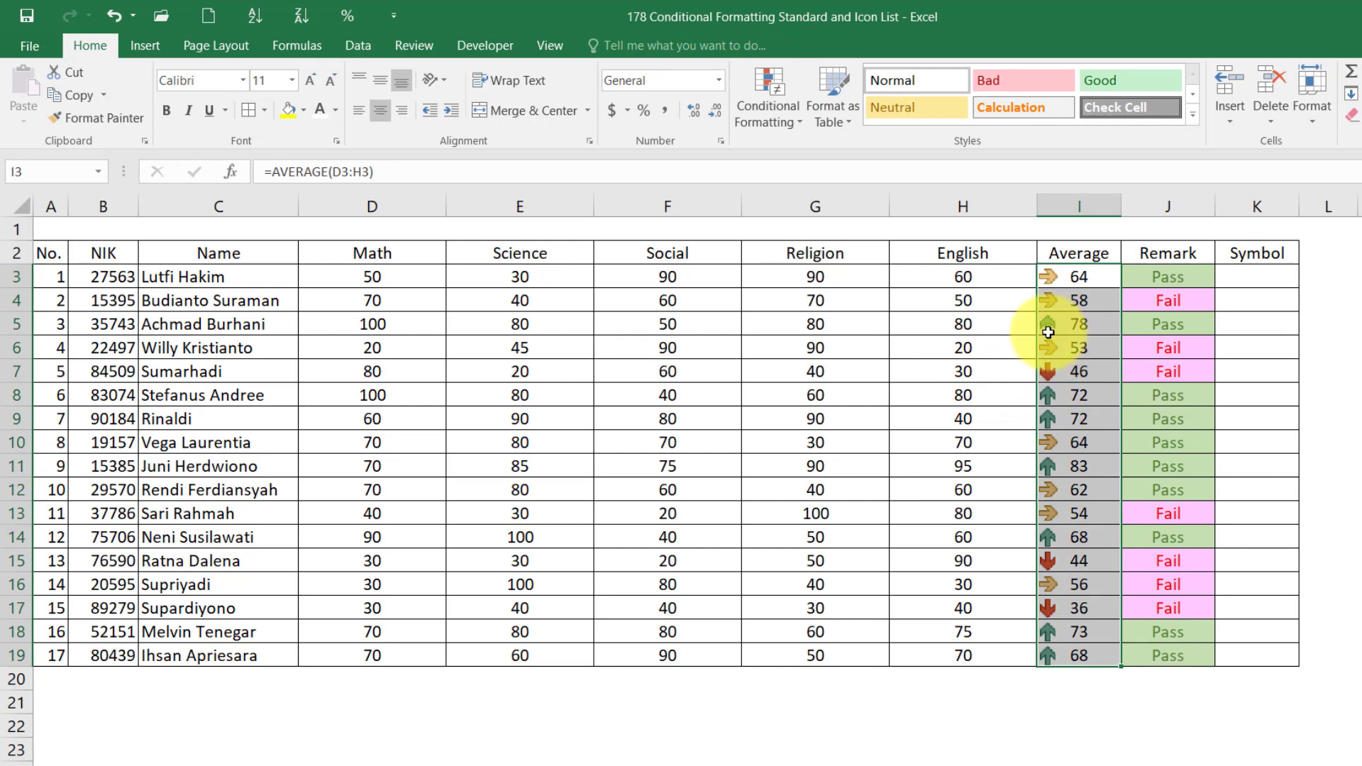
left_click(985, 366)
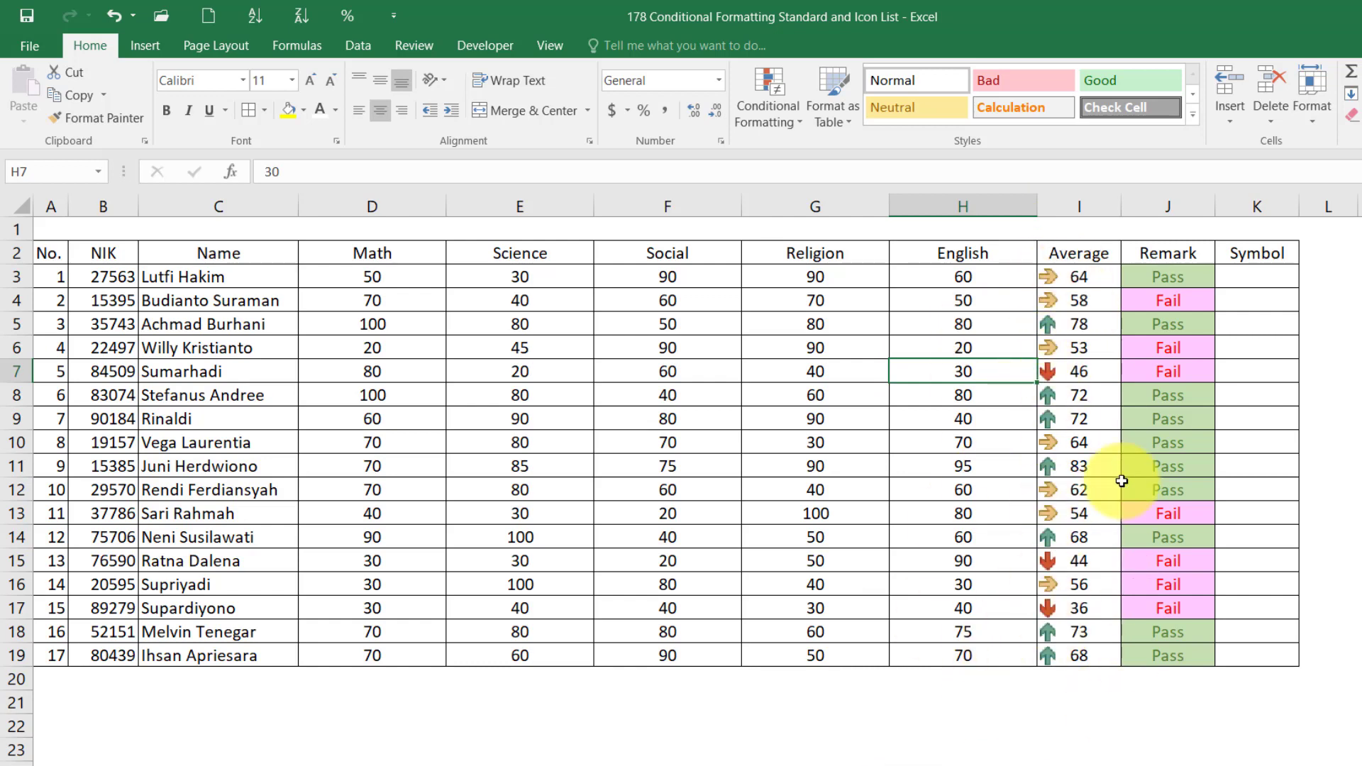
- Clear the arrow icons from I3:I19 and apply the icon set of green, yellow and red circles
left_click(1077, 327)
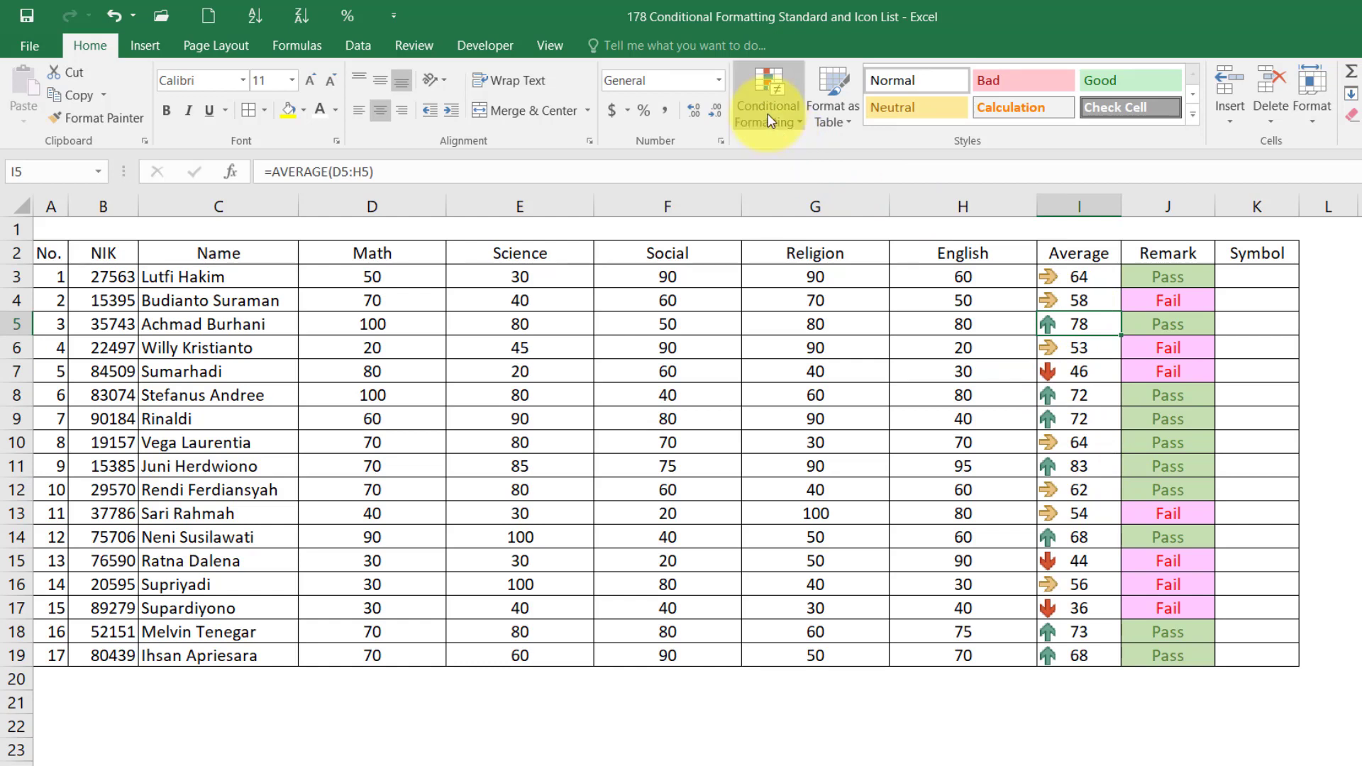
left_click(1092, 282)
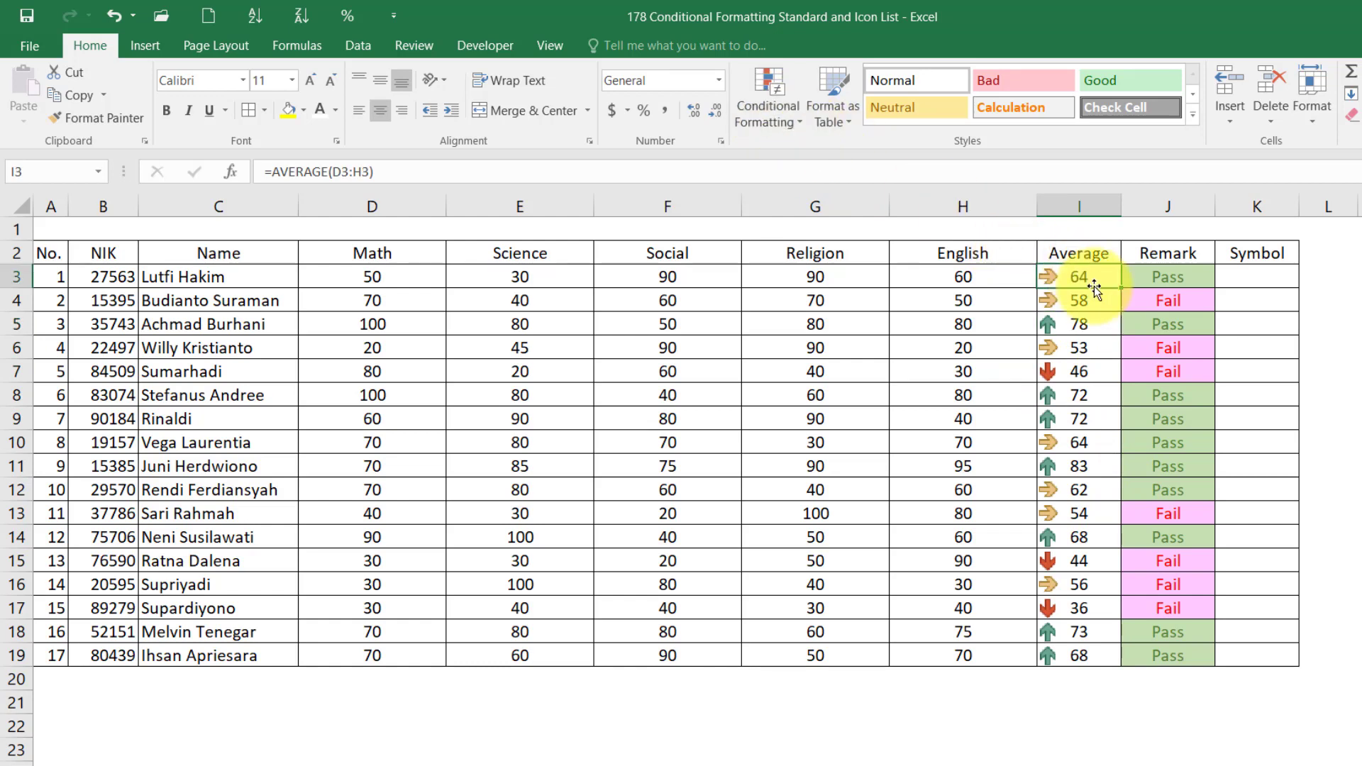
double_click(1095, 288)
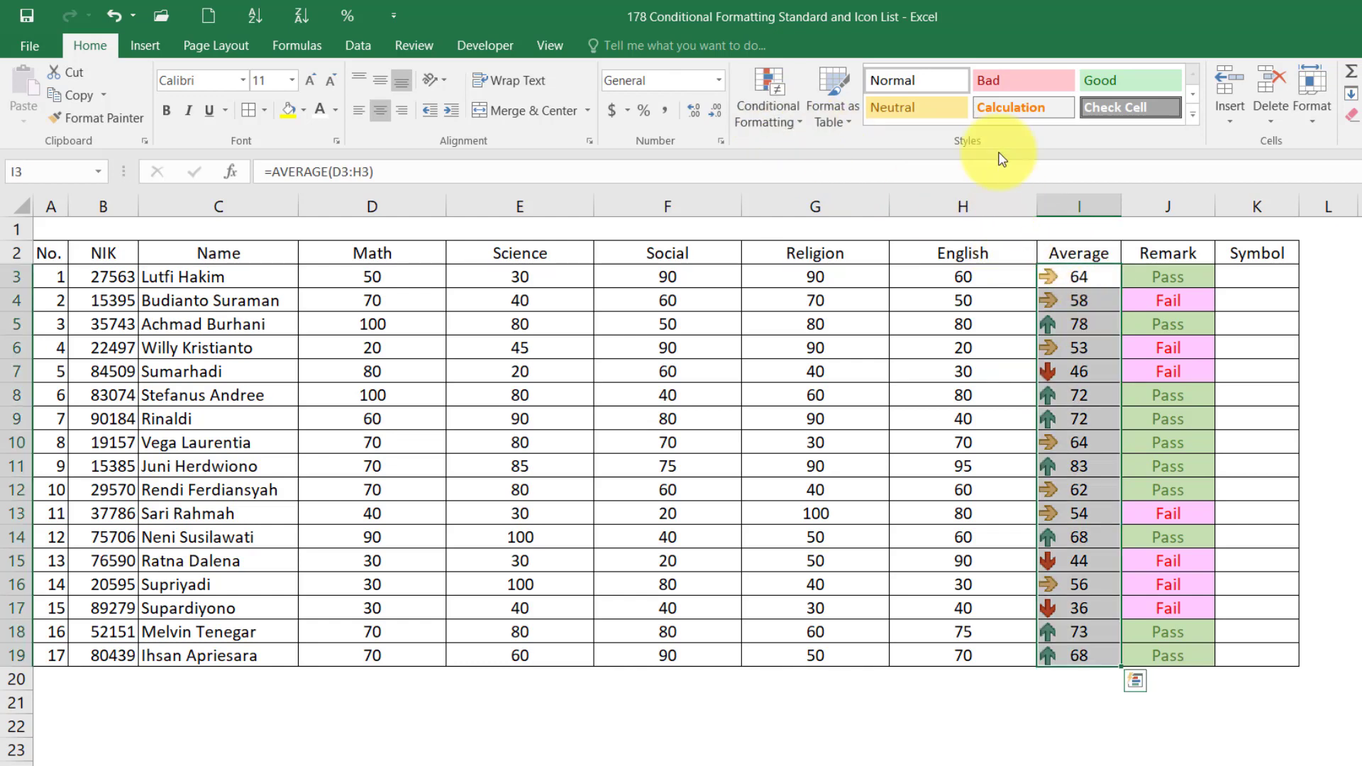
left_click(767, 114)
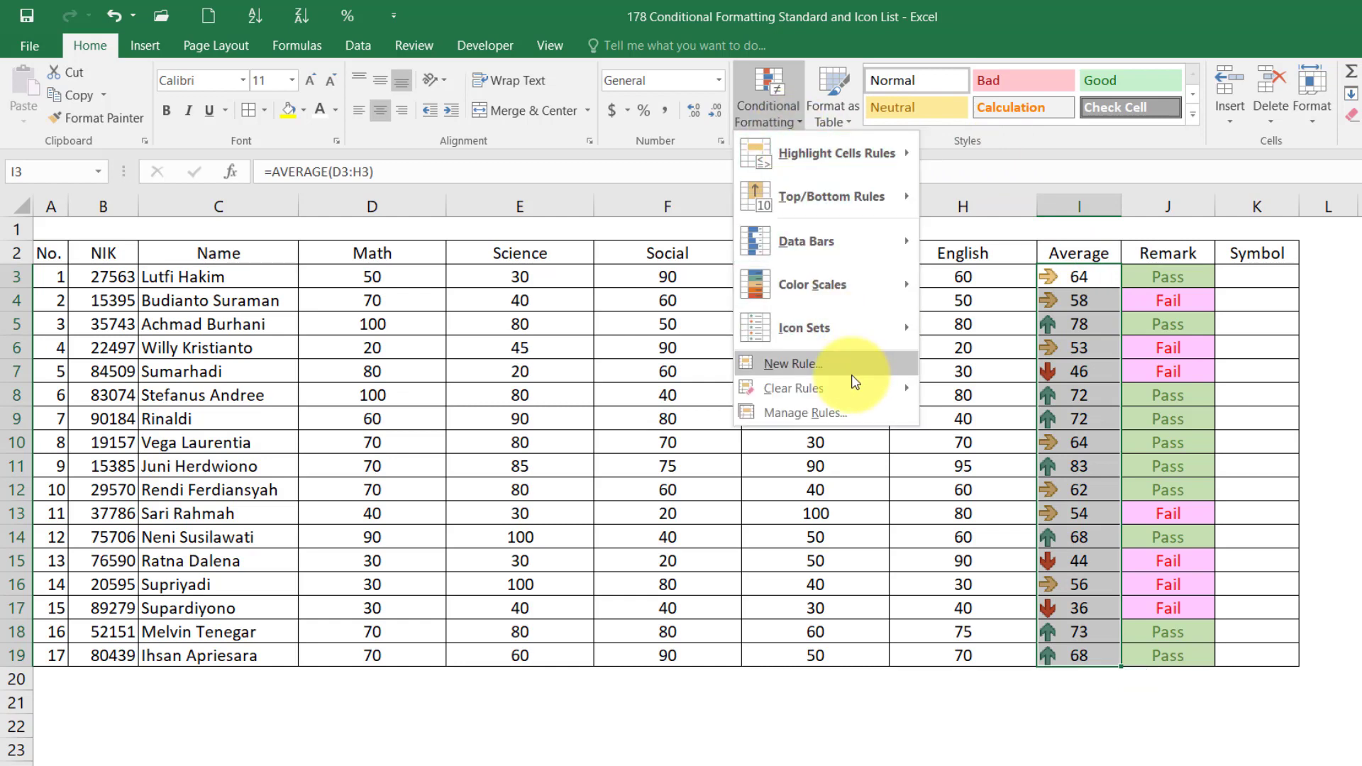
mouse_move(868, 394)
left_click(1003, 390)
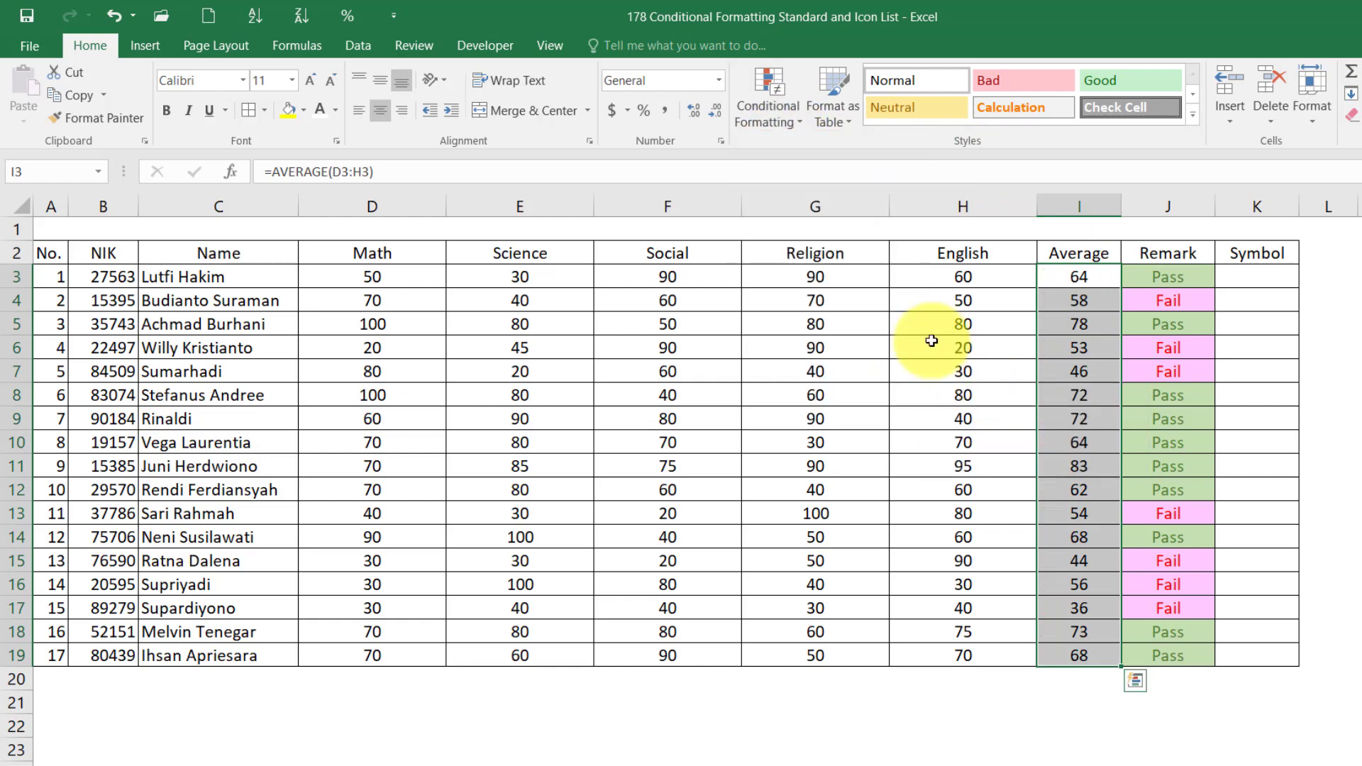
left_click(762, 116)
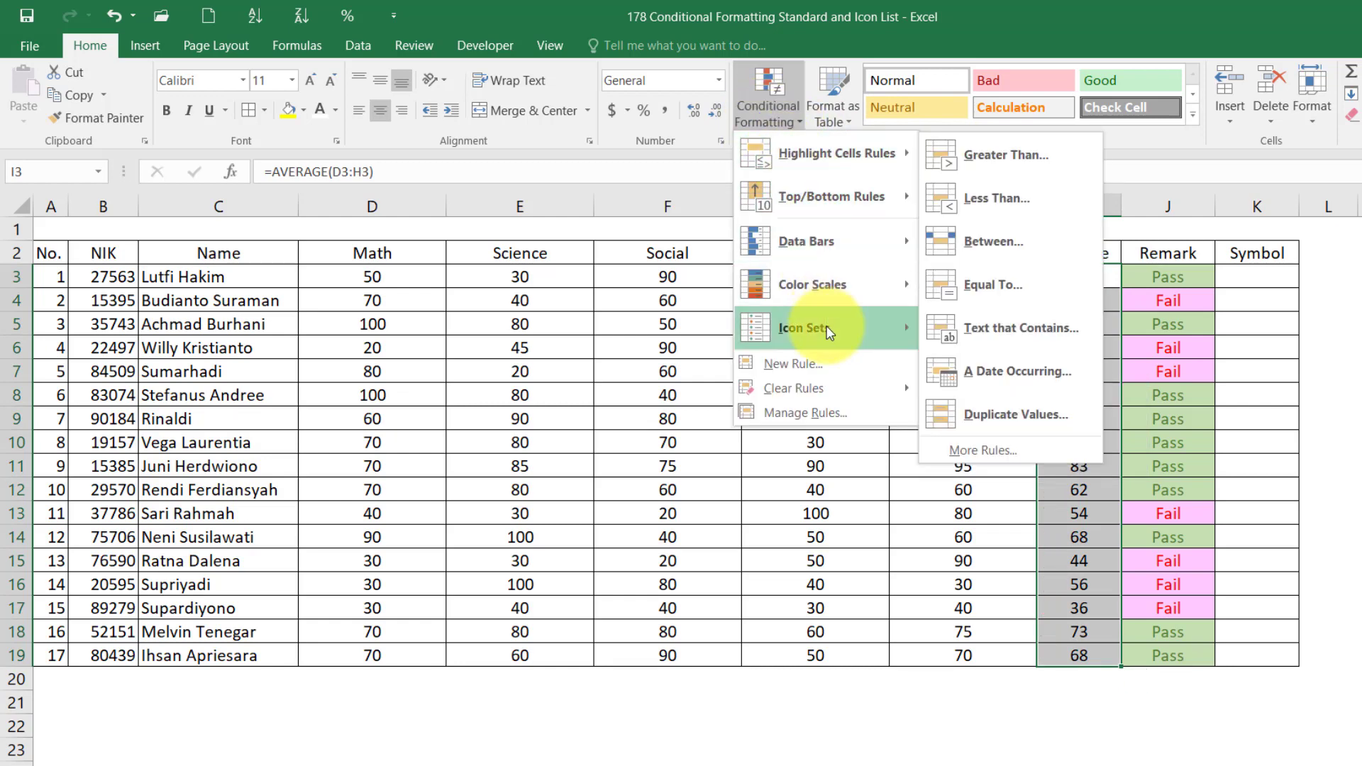
mouse_move(828, 333)
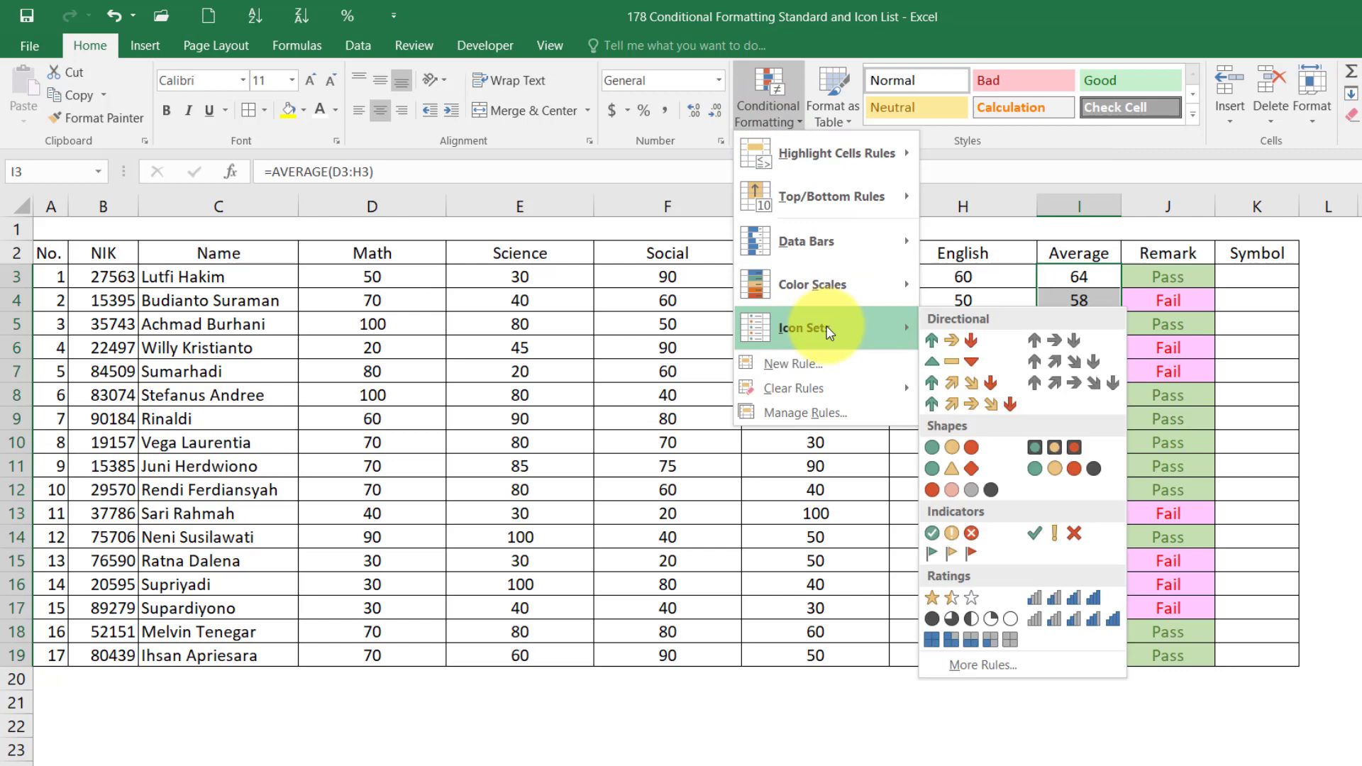
left_click(969, 445)
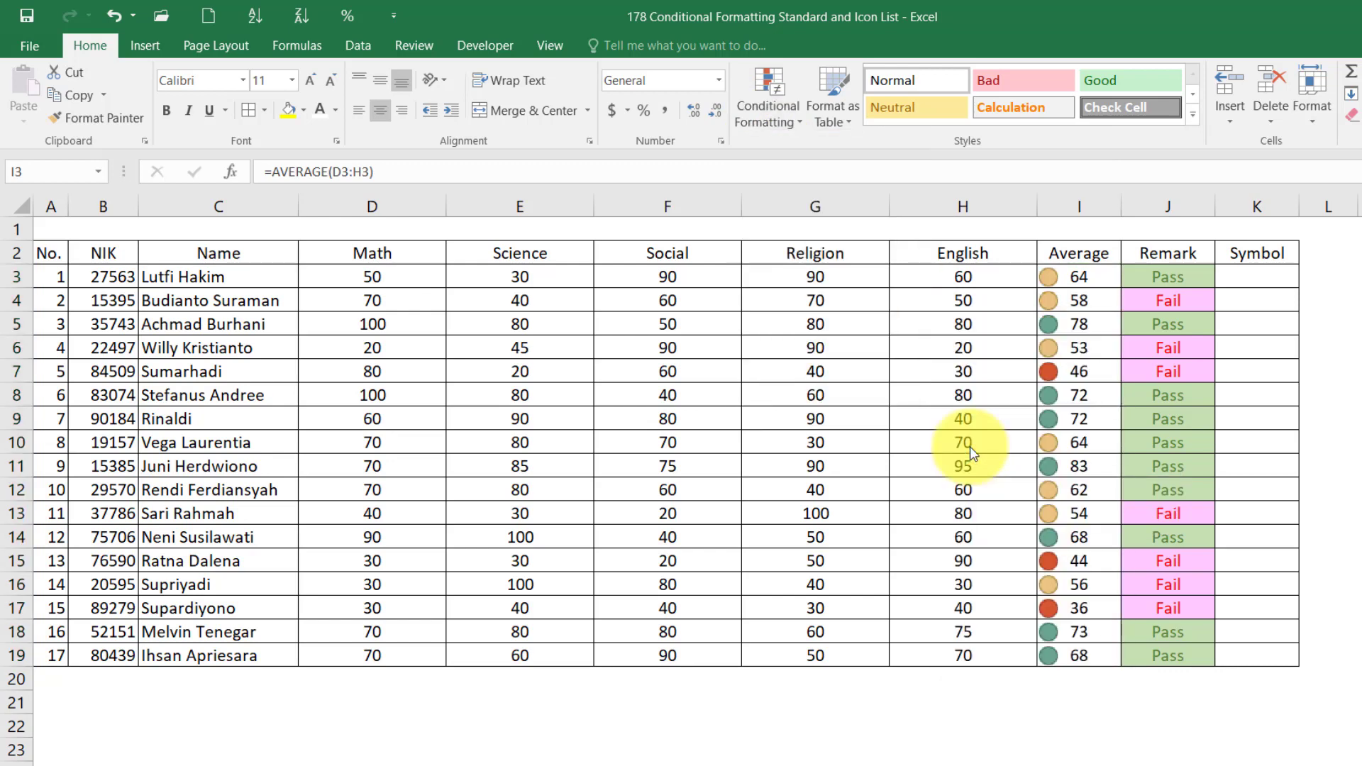
left_click(969, 446)
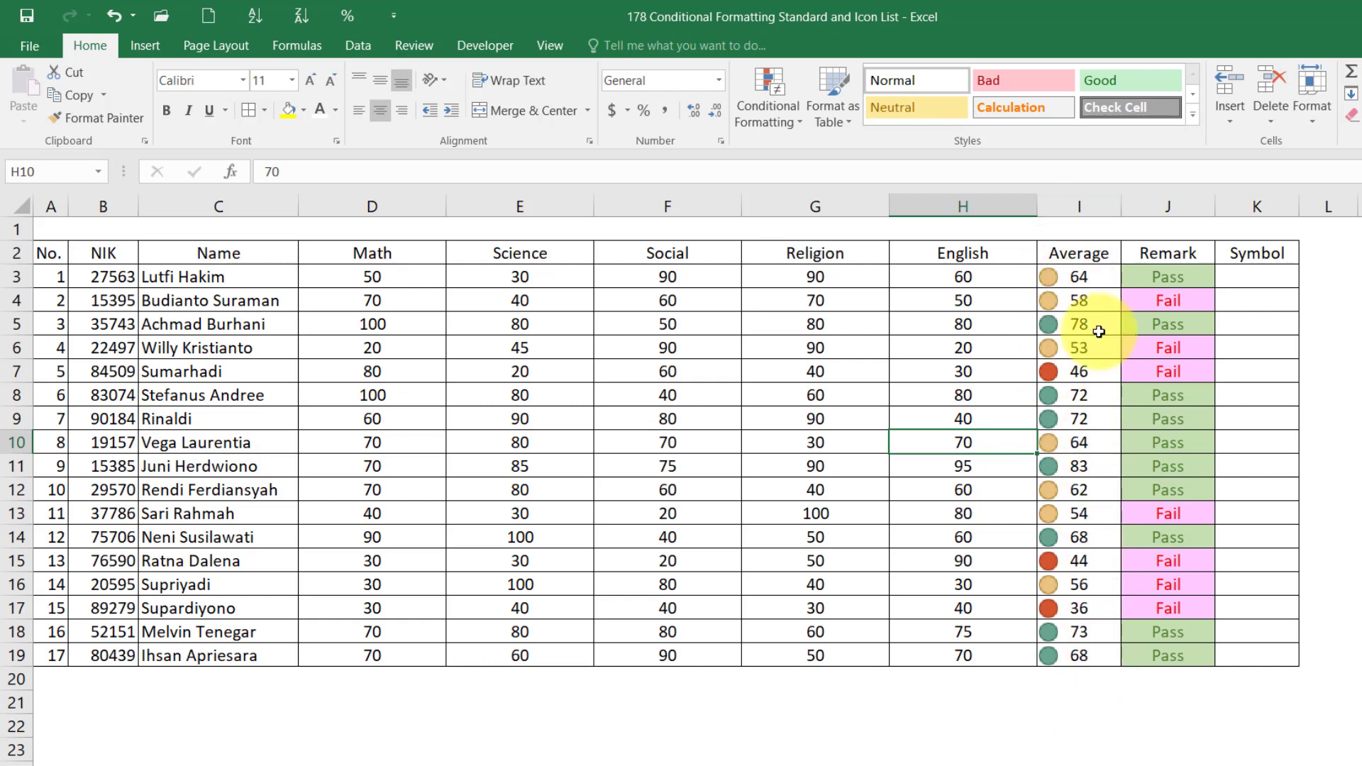
- Clear the circle icon rule from the averages in I3:I19
left_click(770, 111)
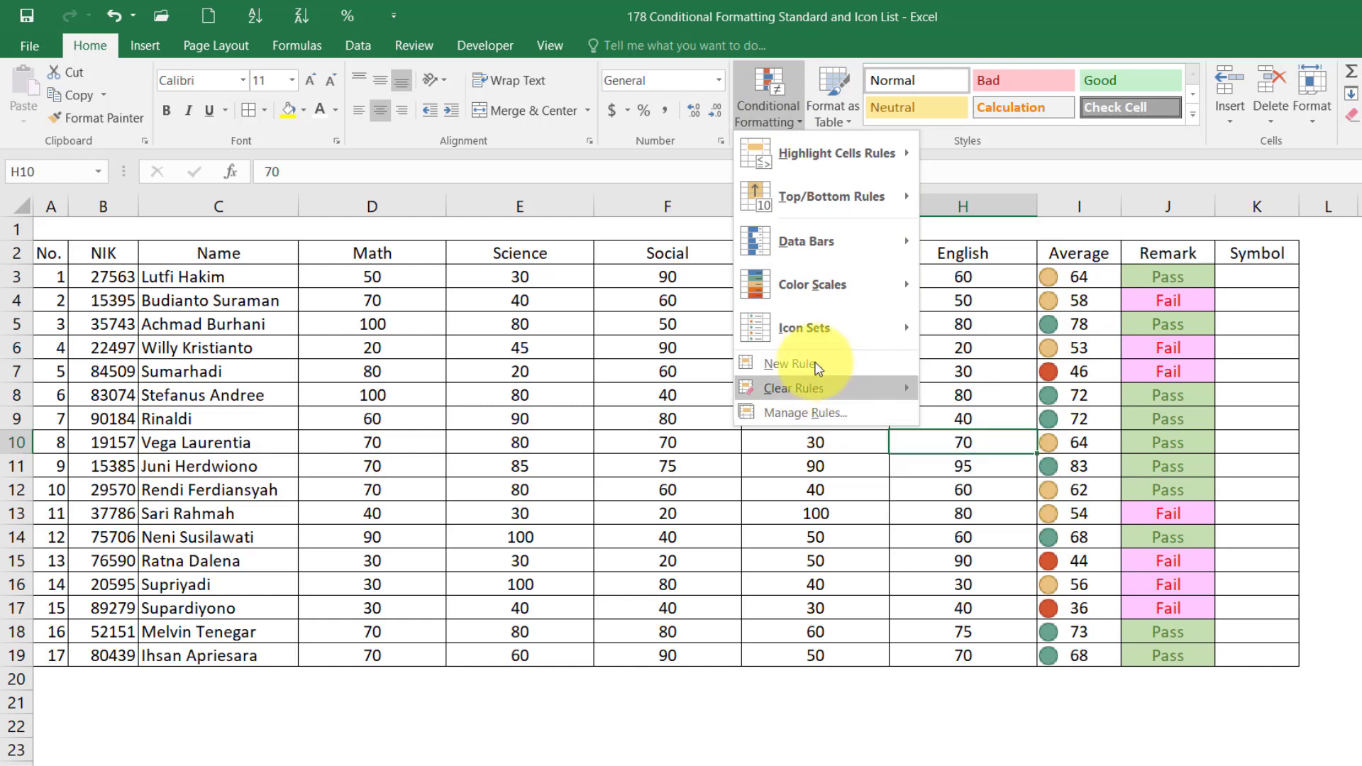
left_click(476, 401)
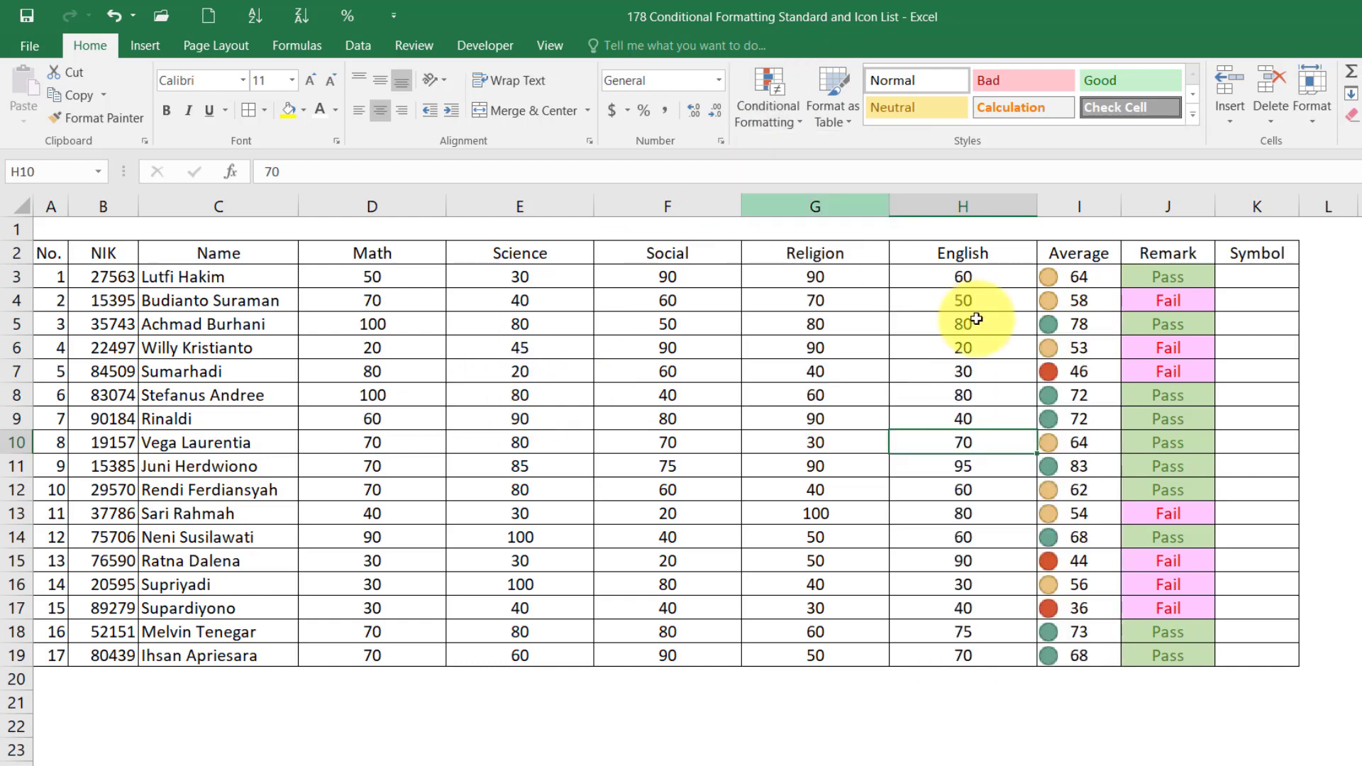
left_click(1074, 281)
key("ctrl+shift+Down")
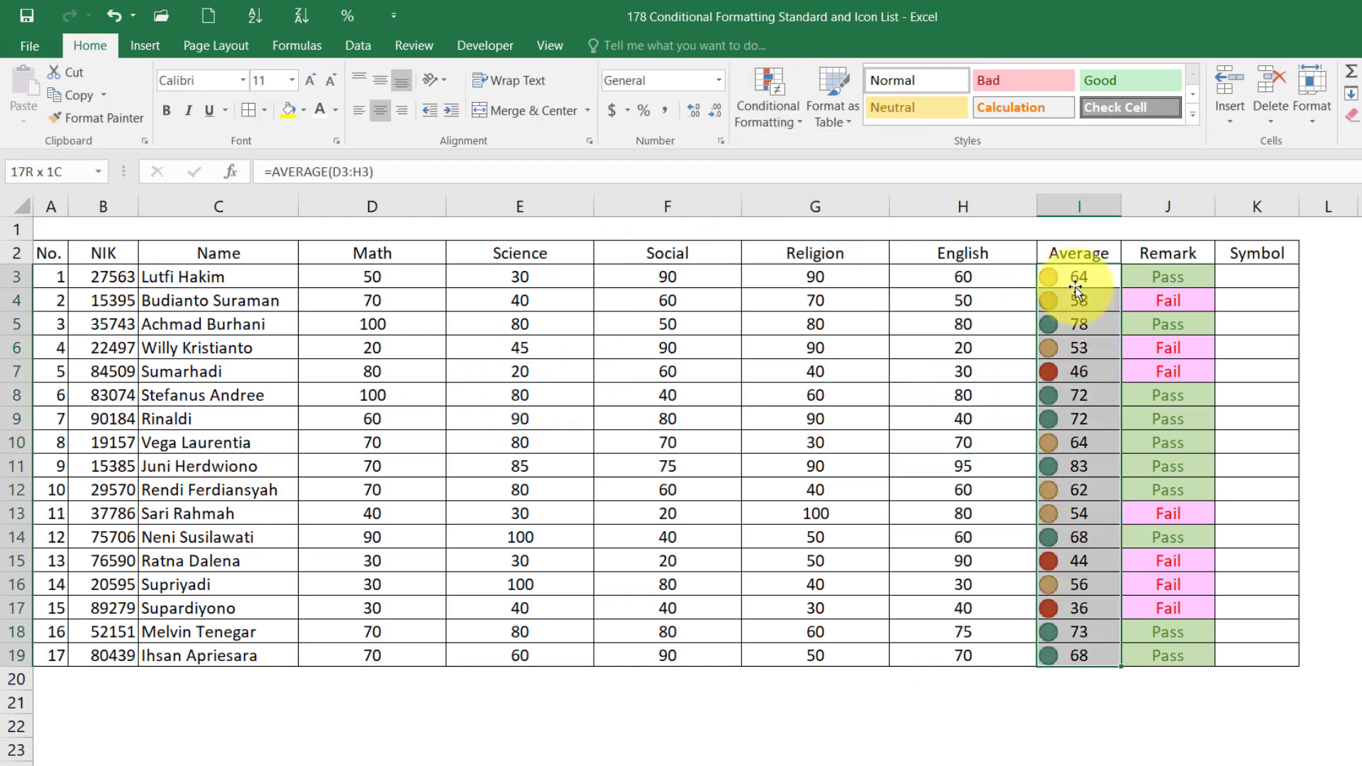
left_click(754, 125)
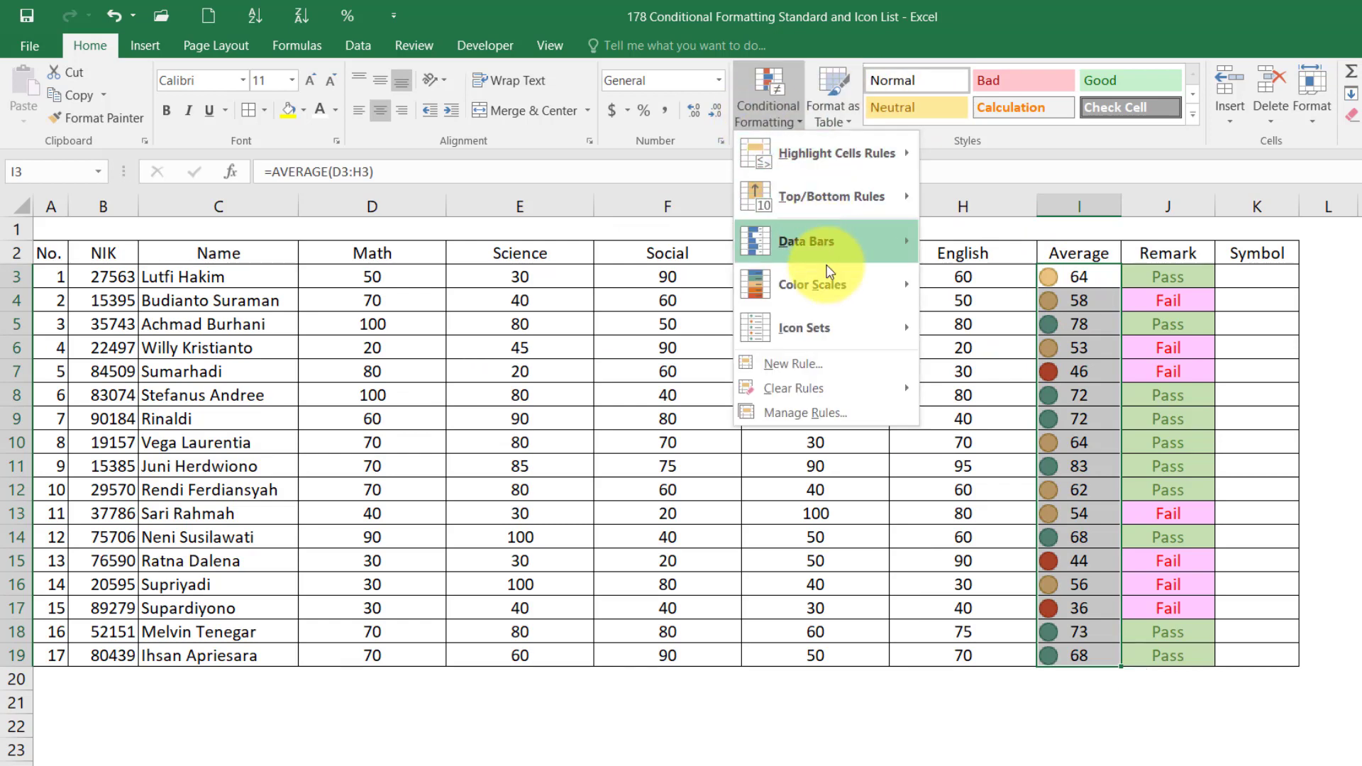
mouse_move(794, 388)
left_click(969, 388)
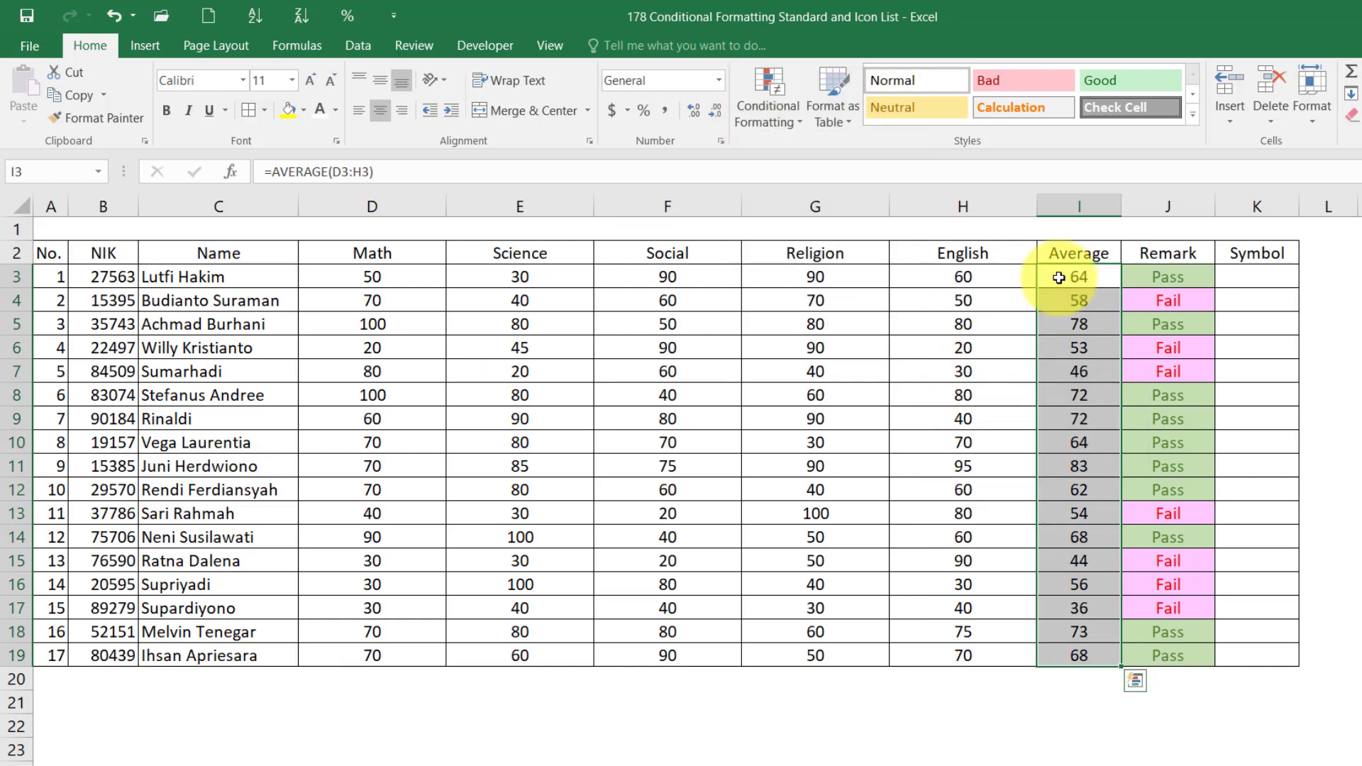
- Try the five-level black-and-white quarter-circle icon set on the averages in I3:I19, and undo it
left_click(784, 105)
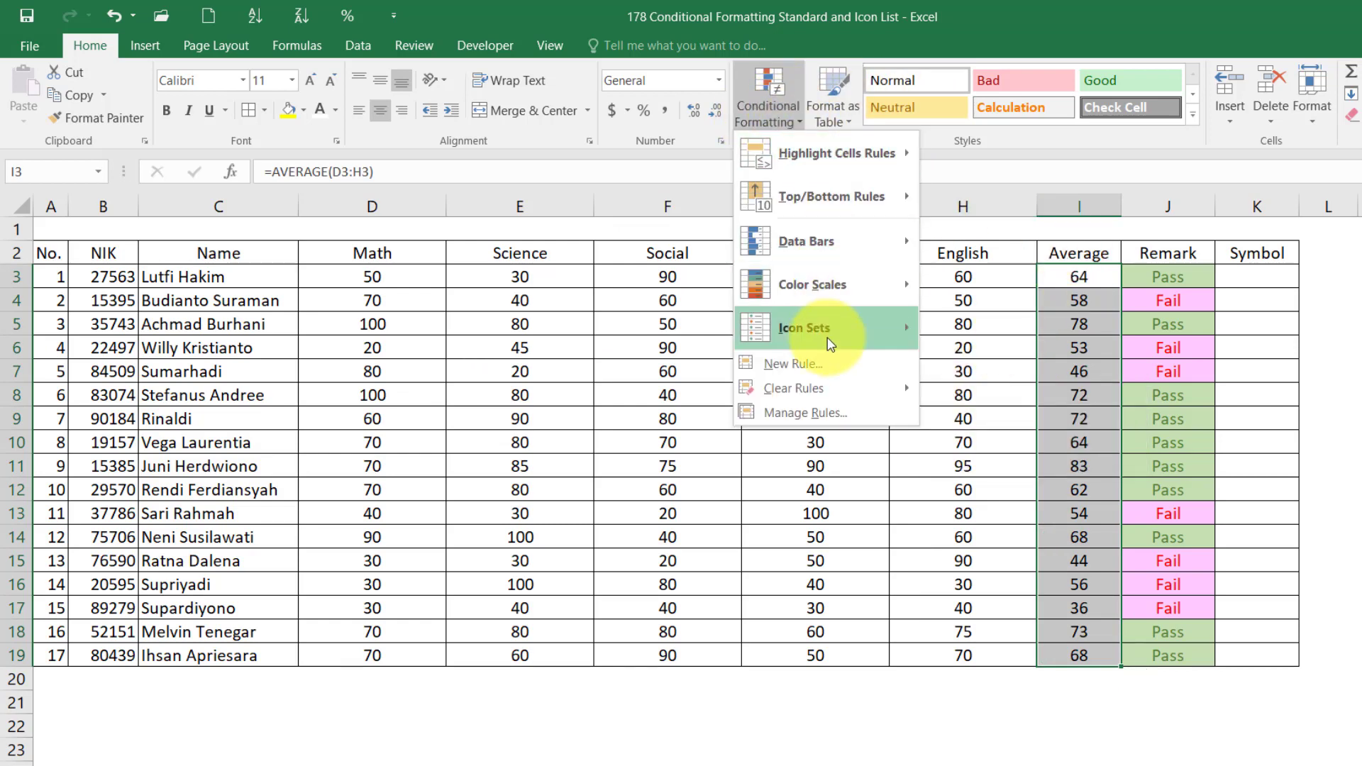
mouse_move(872, 328)
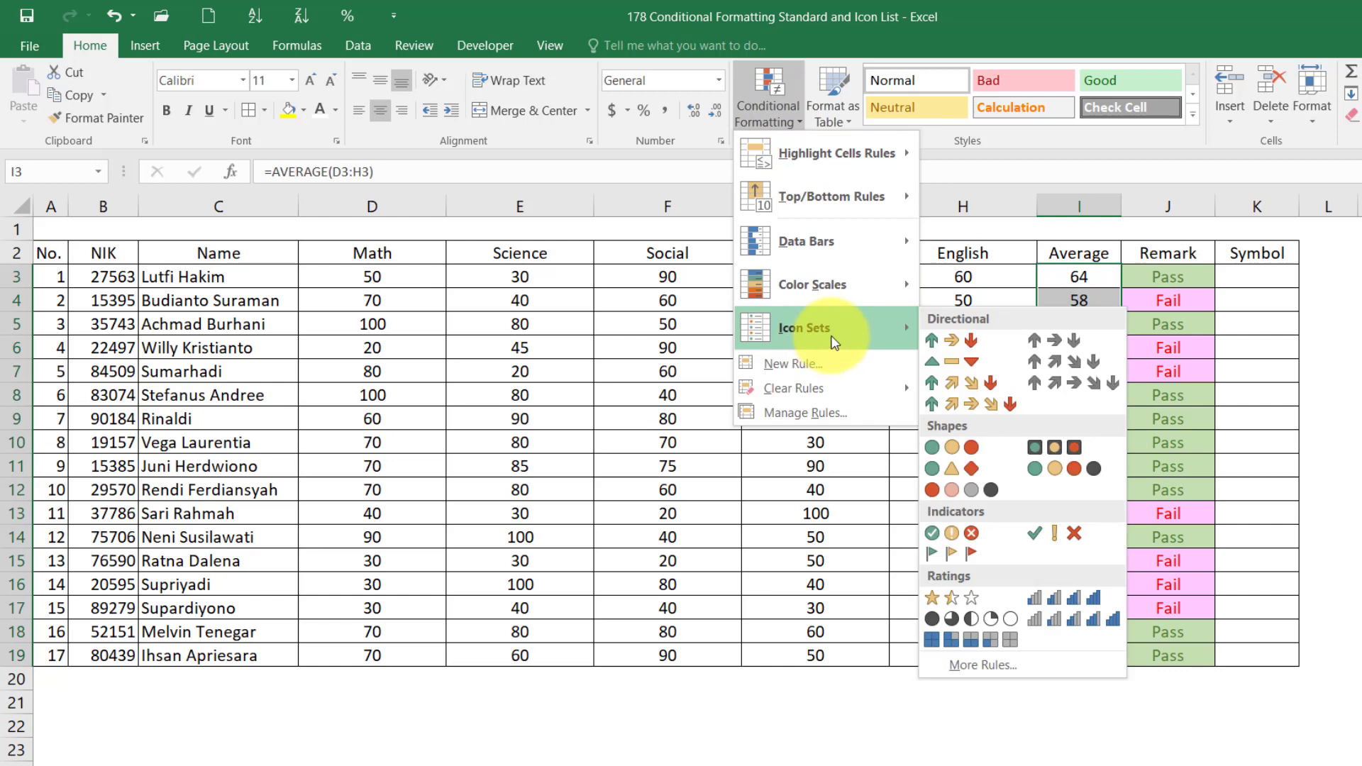
left_click(964, 619)
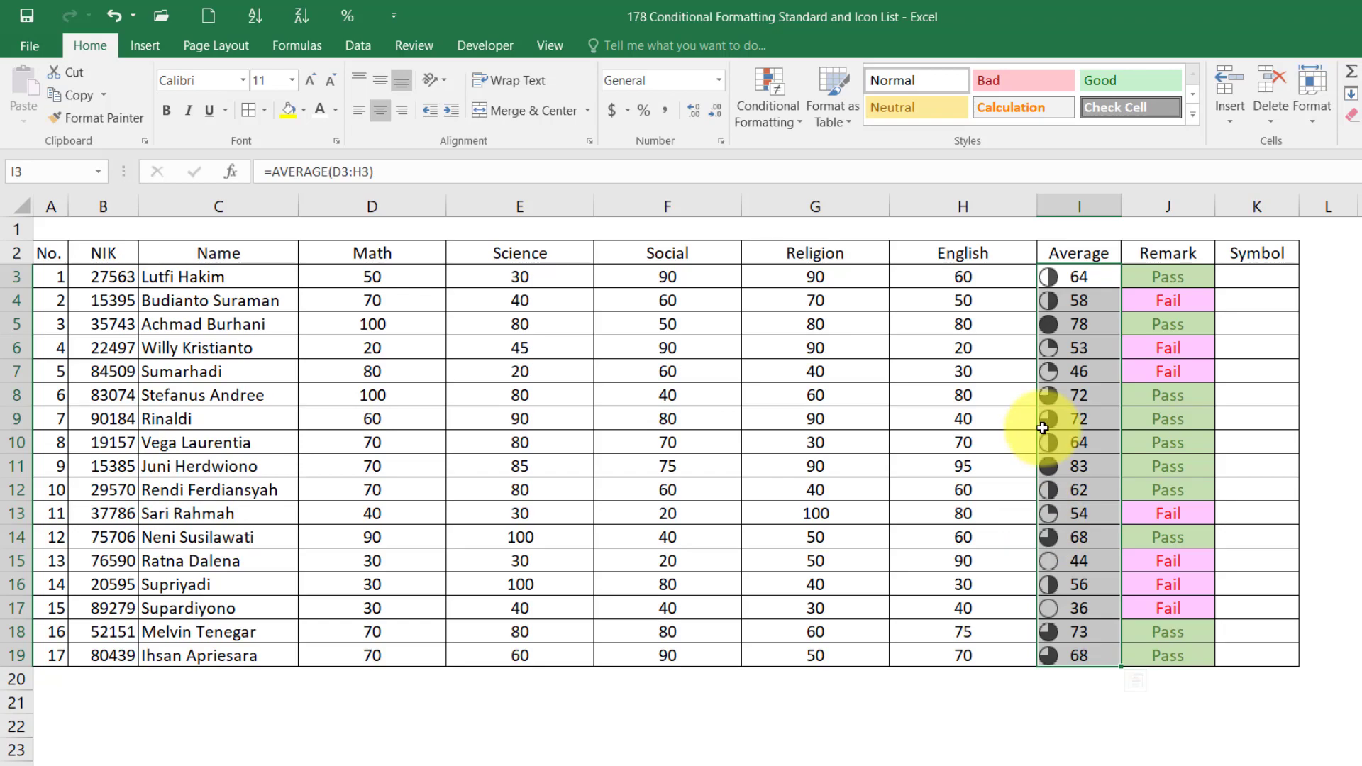
key("ctrl+z")
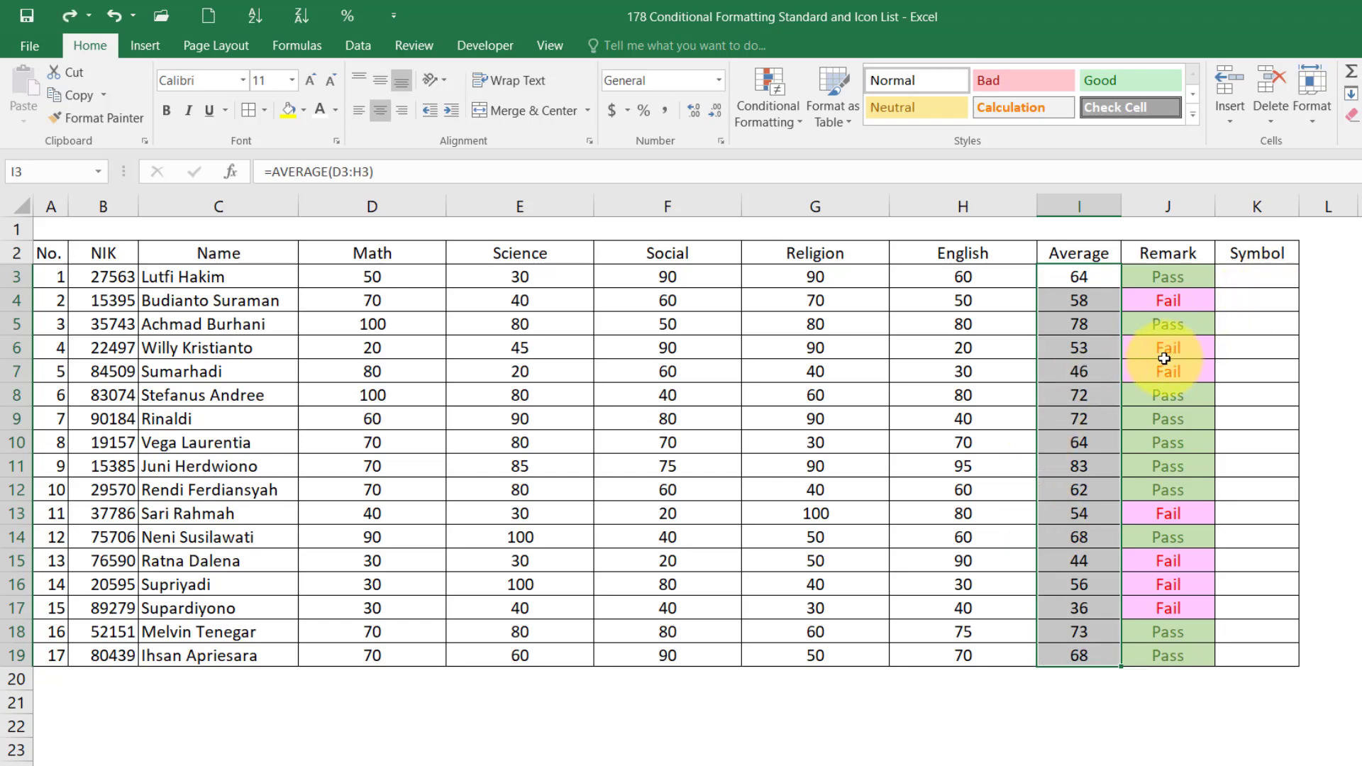
- Copy the averages in I3:I19 and paste them as values into the Symbol column starting at K3
key("ctrl+c")
left_click(1256, 276)
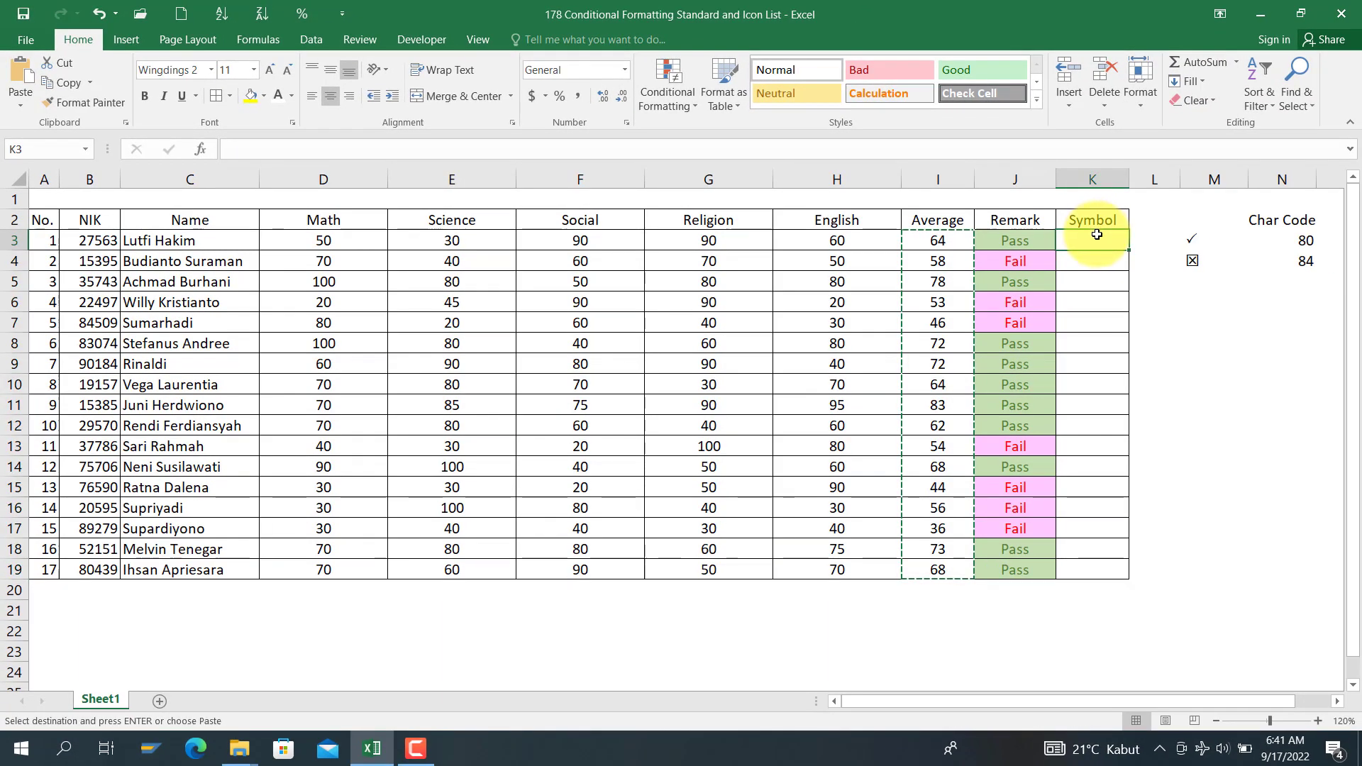
right_click(1097, 236)
left_click(1159, 312)
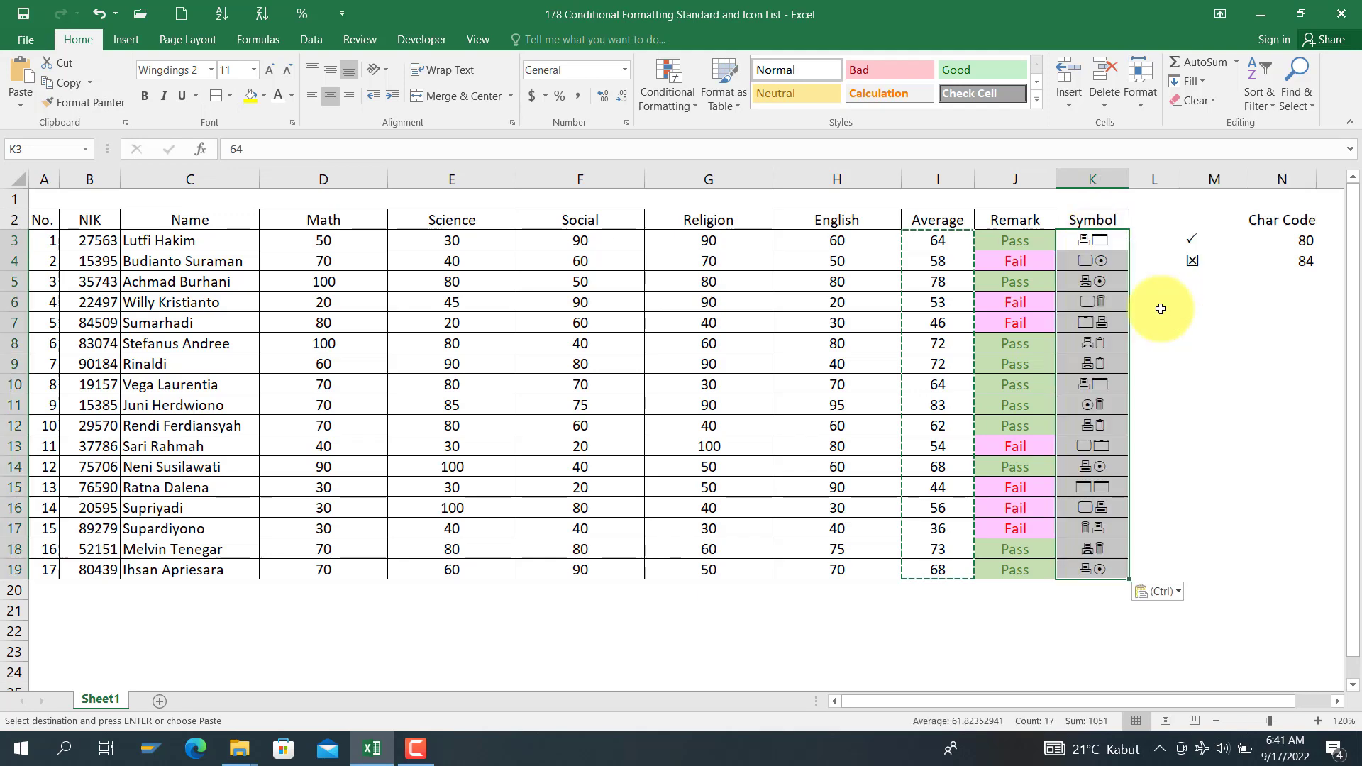
- Change the font of the Symbol values in K3:K19 to Arial
left_click(210, 69)
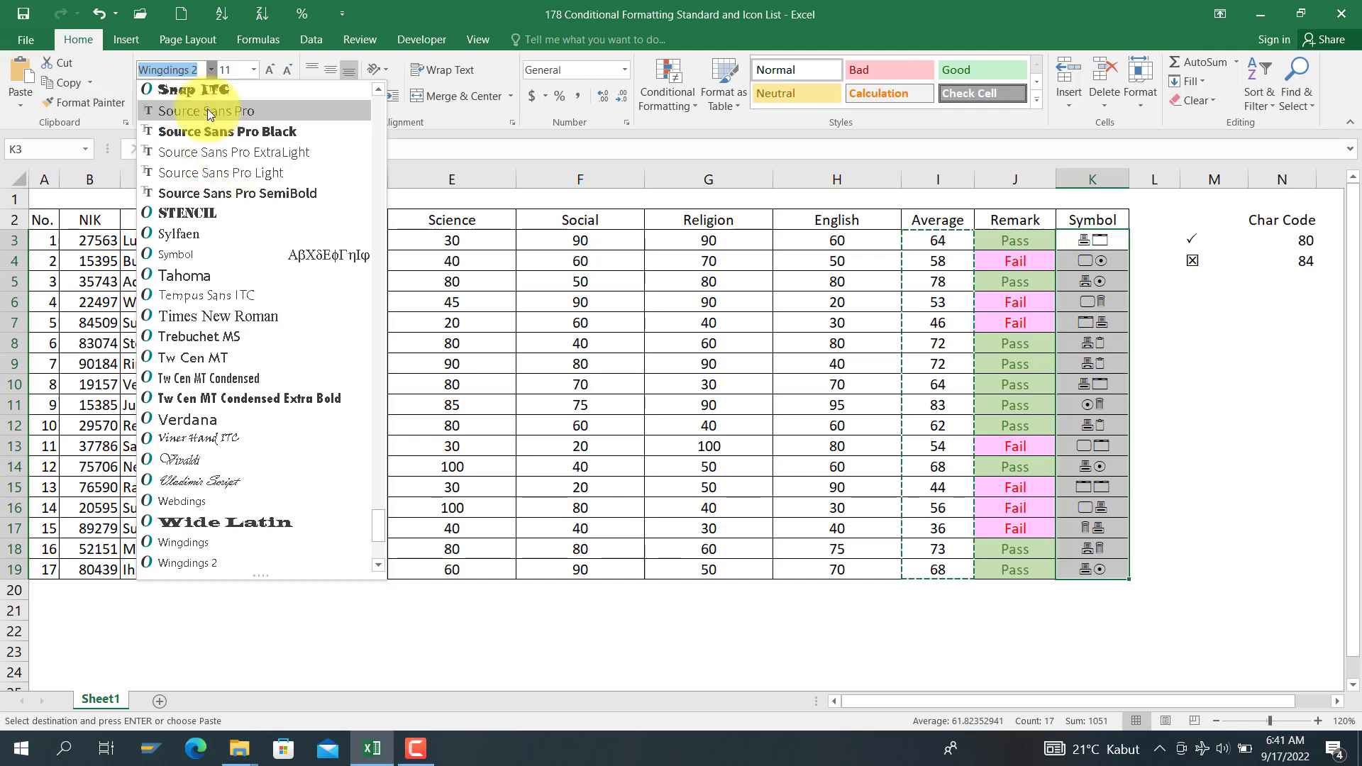
left_click(196, 68)
left_click(204, 74)
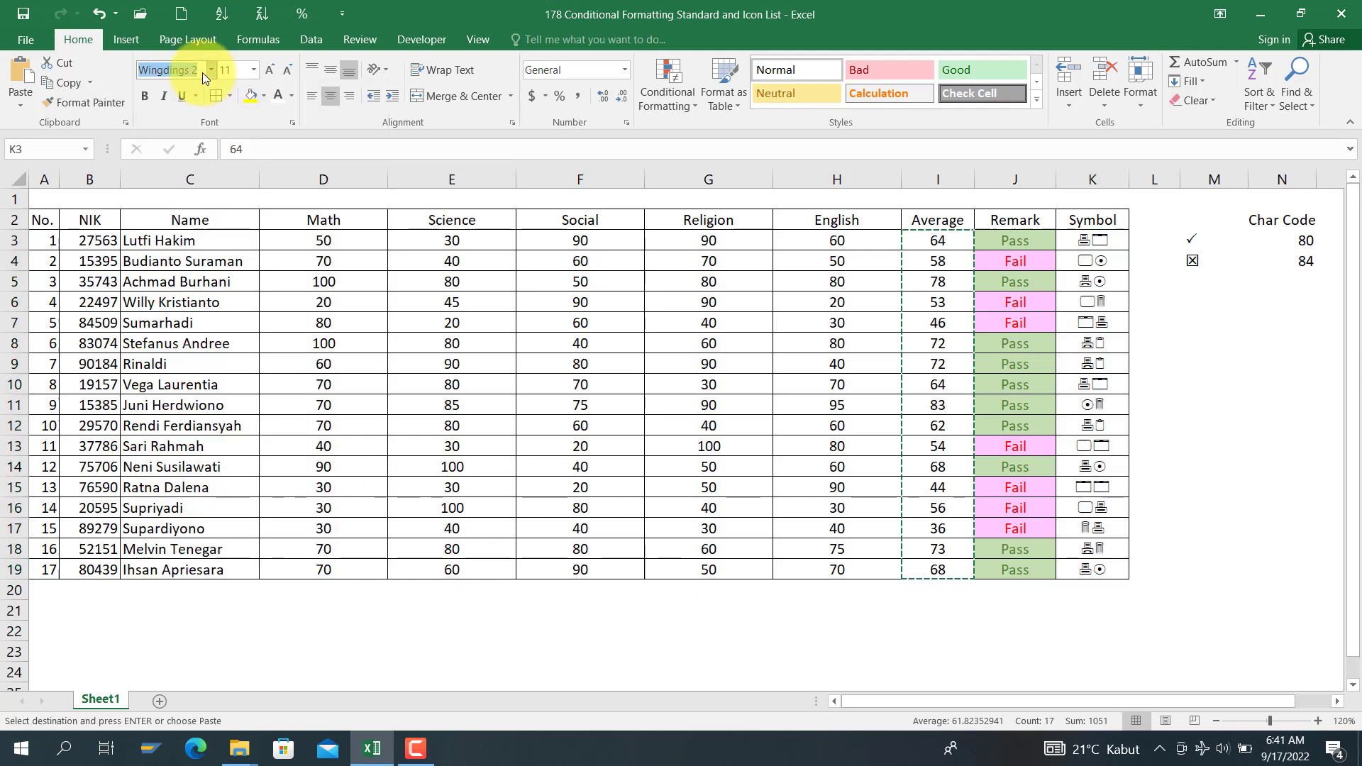
type("Ar9")
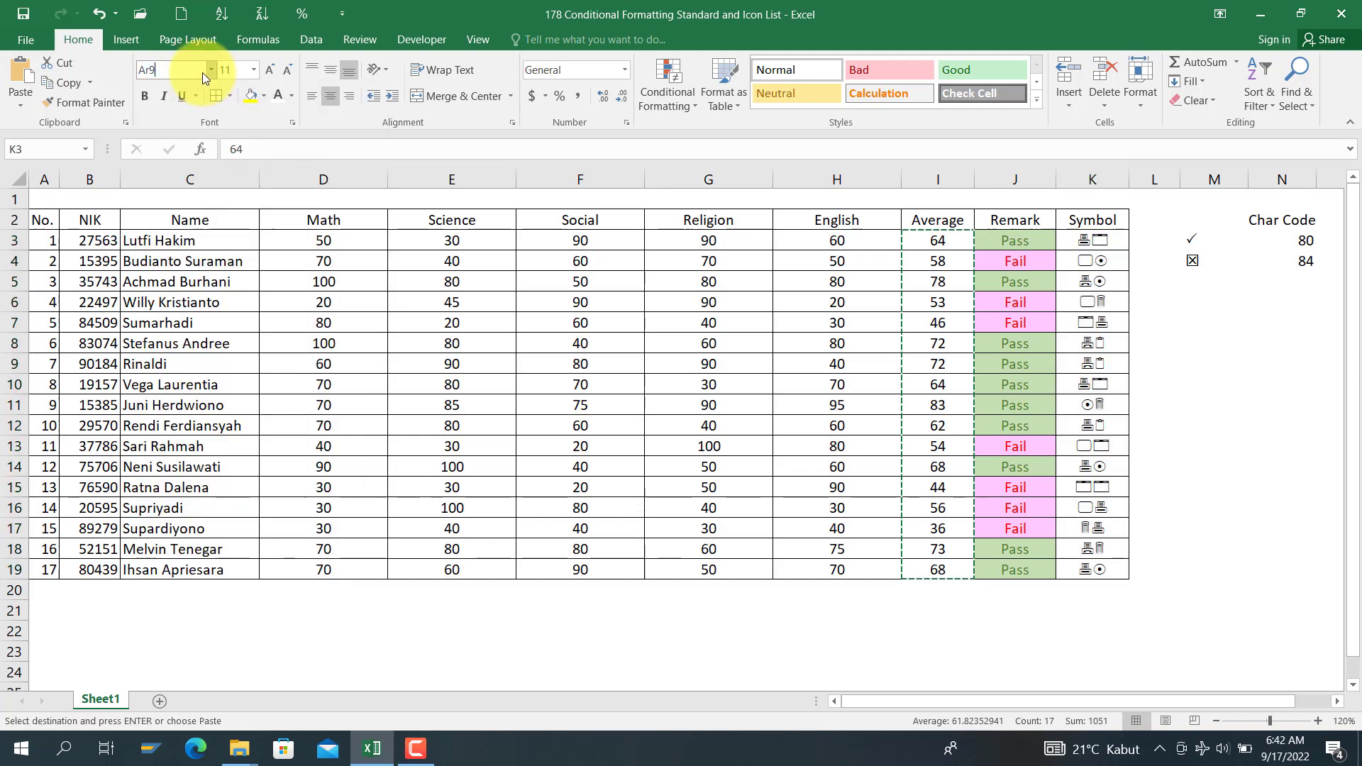
key("BackSpace")
type("ial")
key("Return")
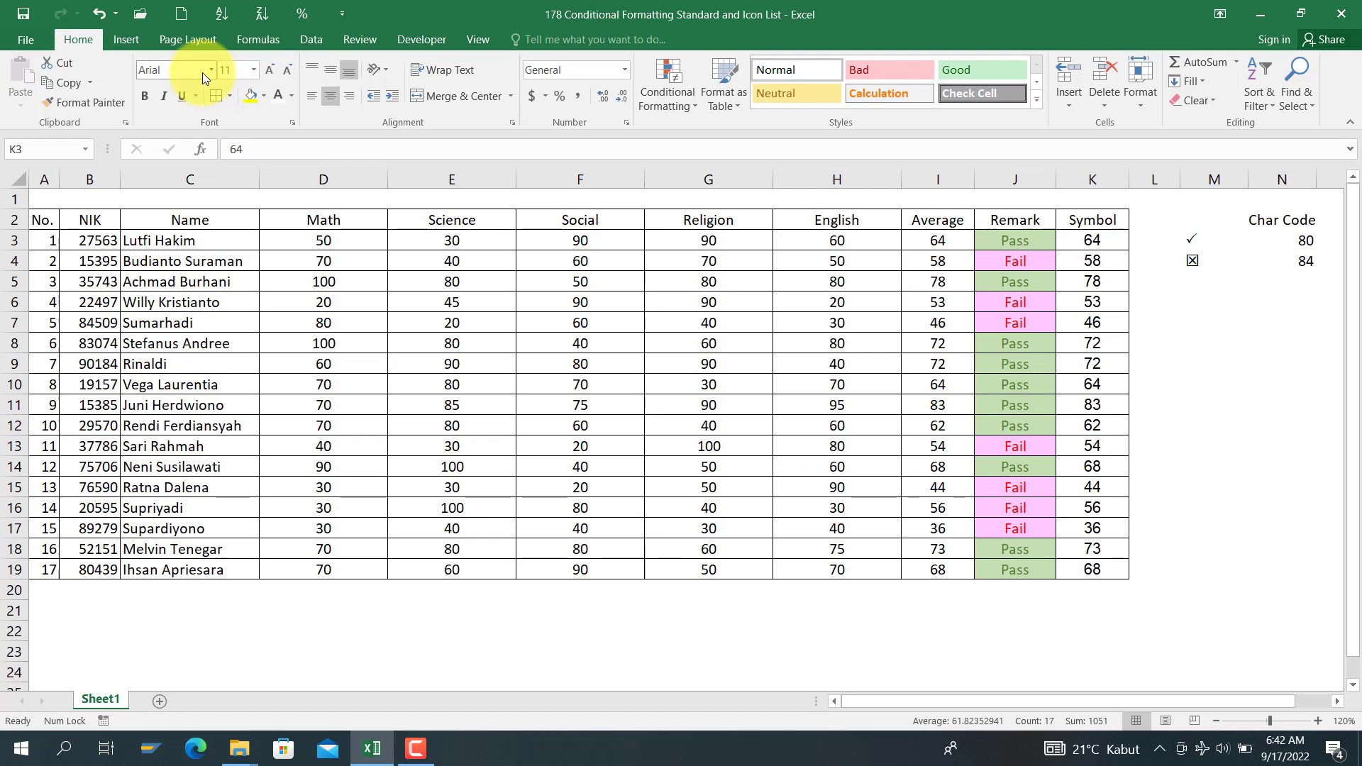
left_click(1111, 245)
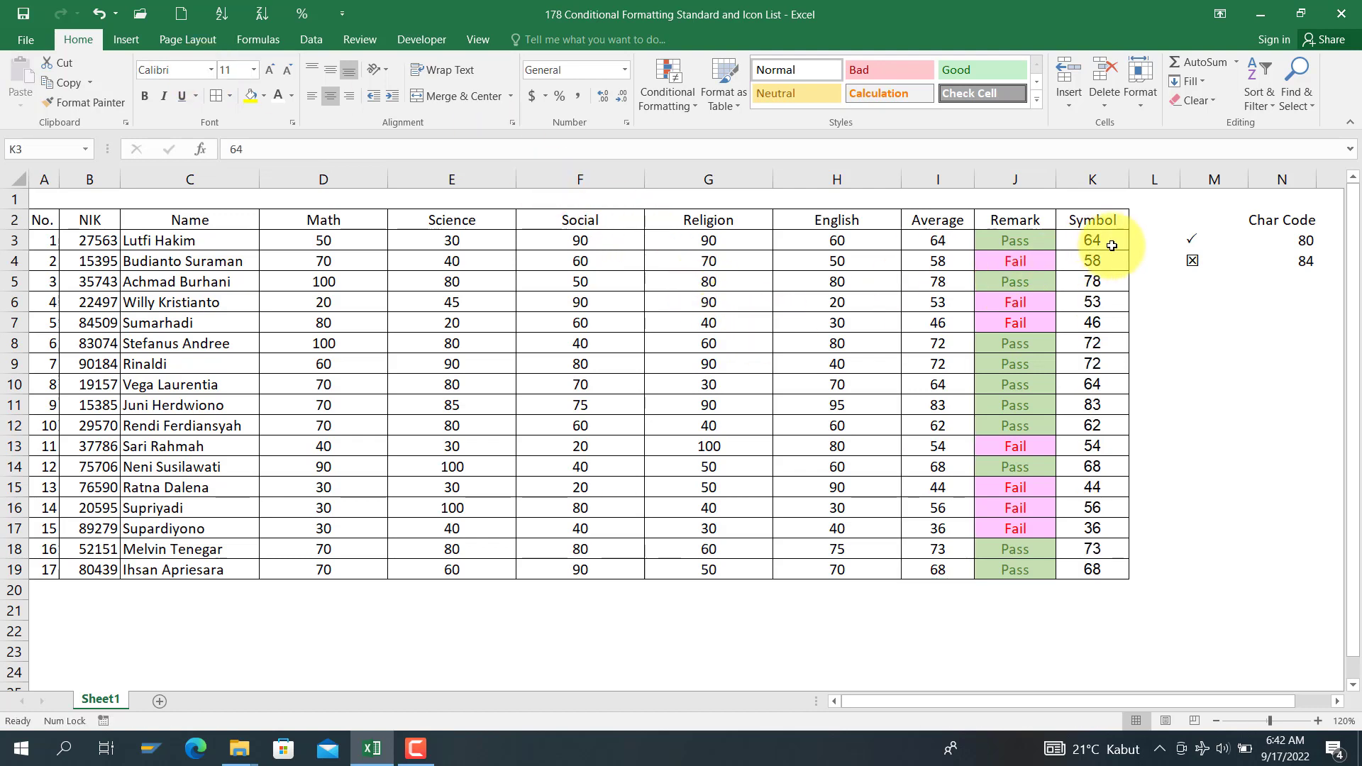
left_click(1185, 360)
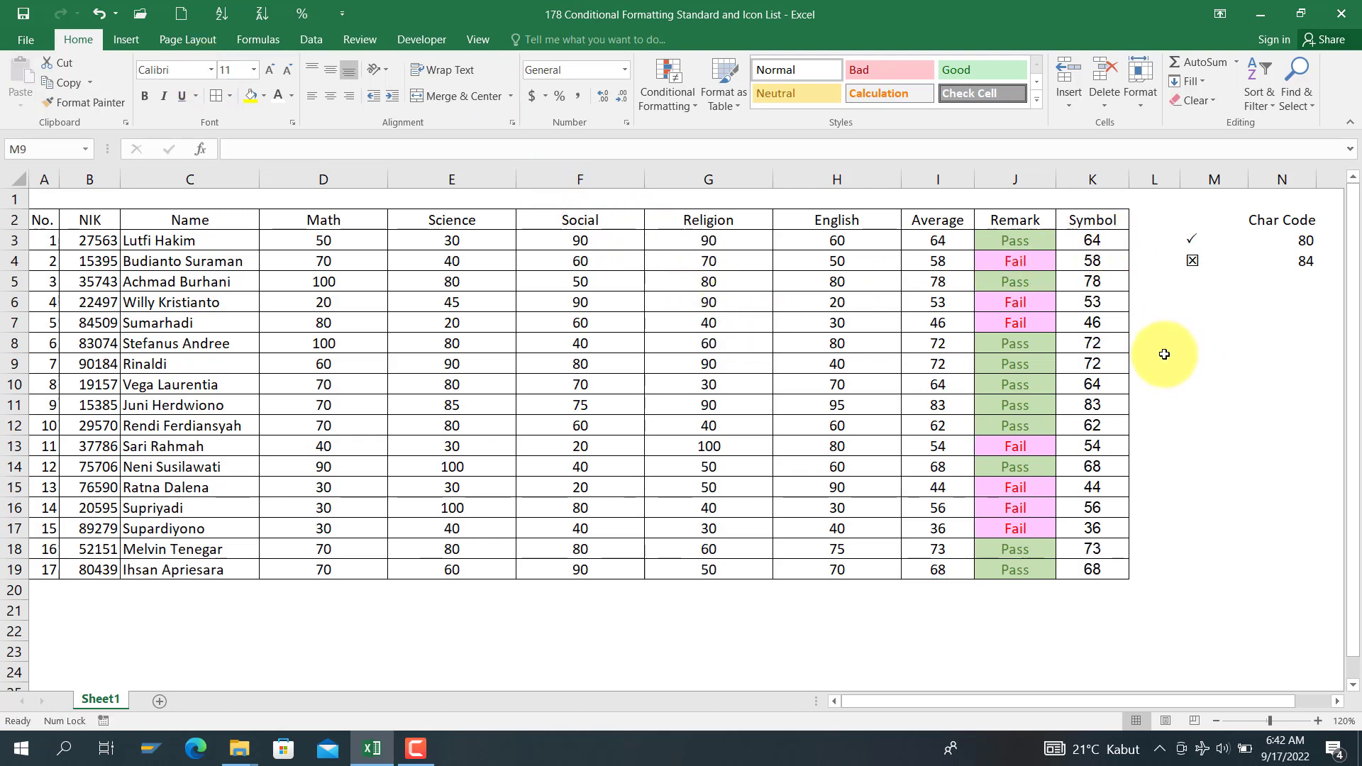
left_click(1164, 354)
left_click(1096, 241)
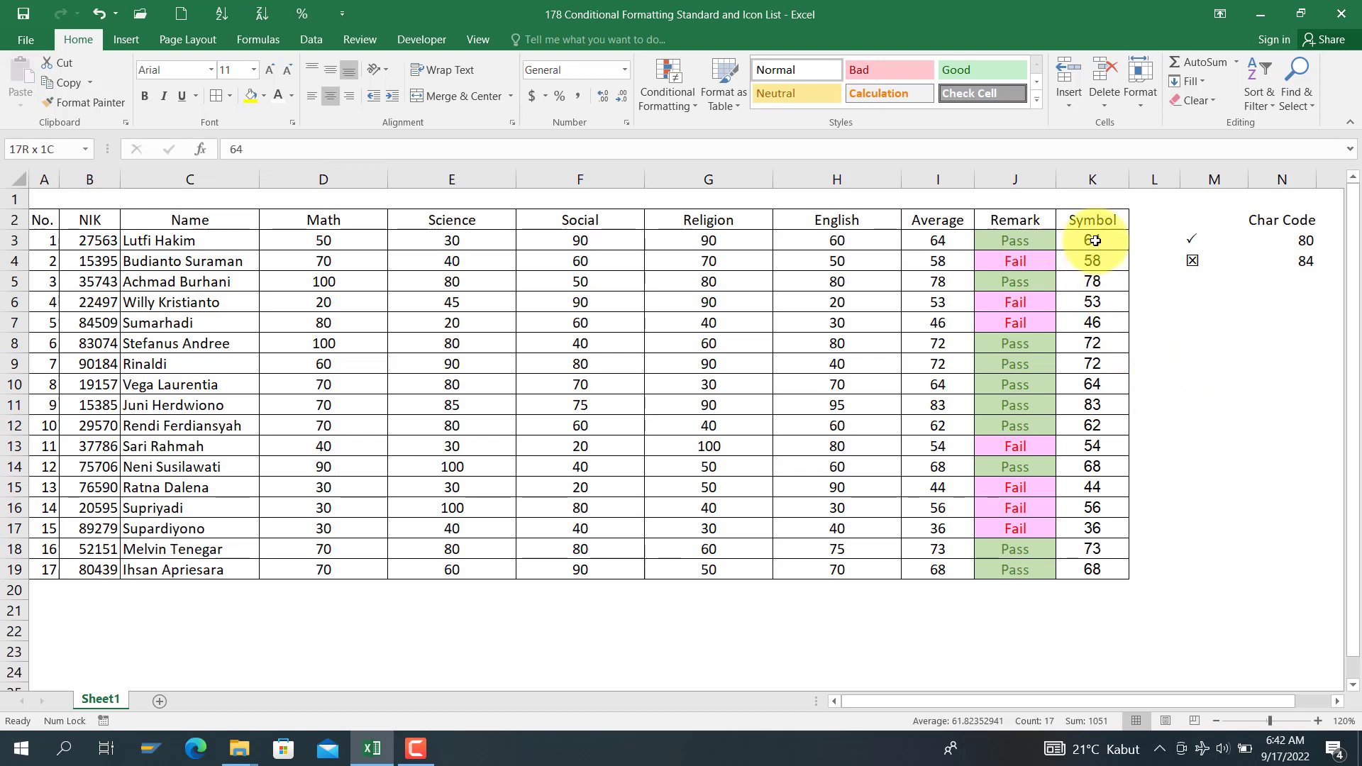
right_click(1095, 241)
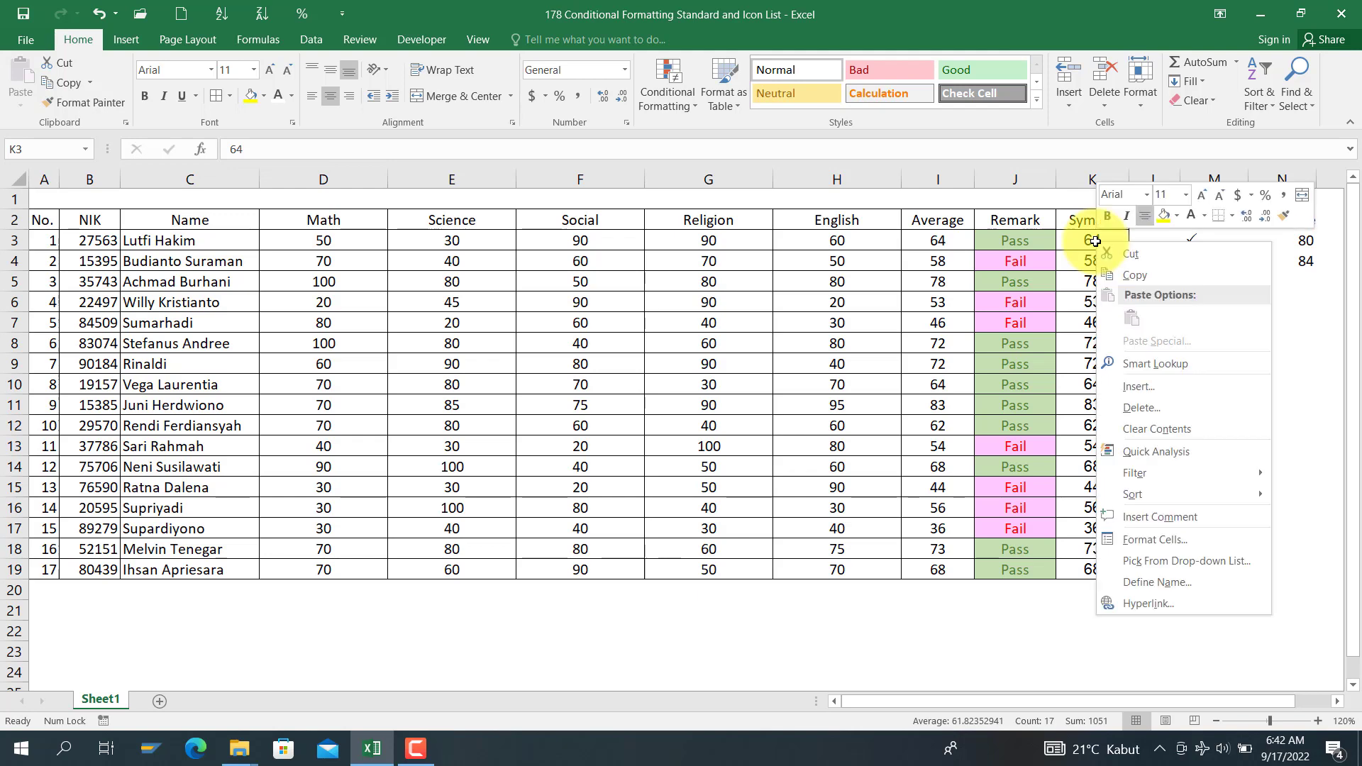
left_click(1156, 539)
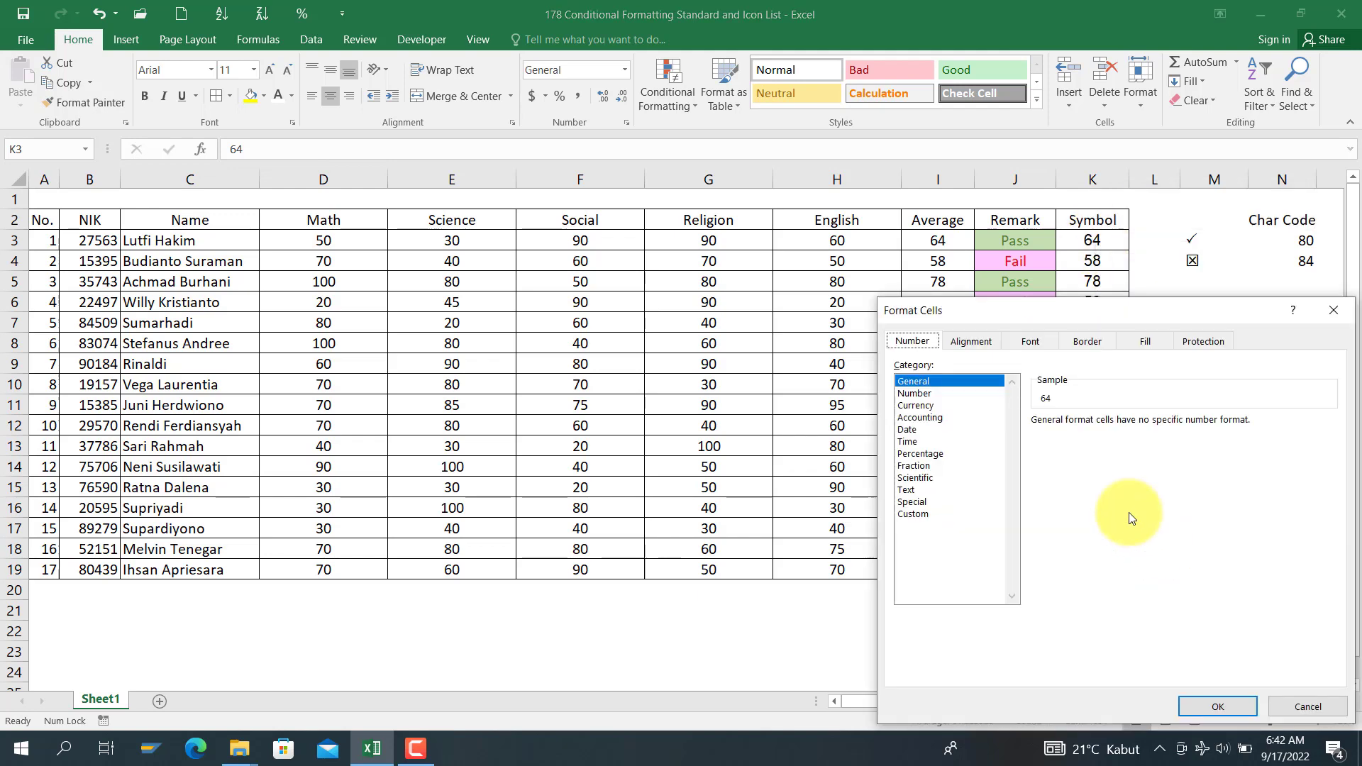
left_click(1283, 705)
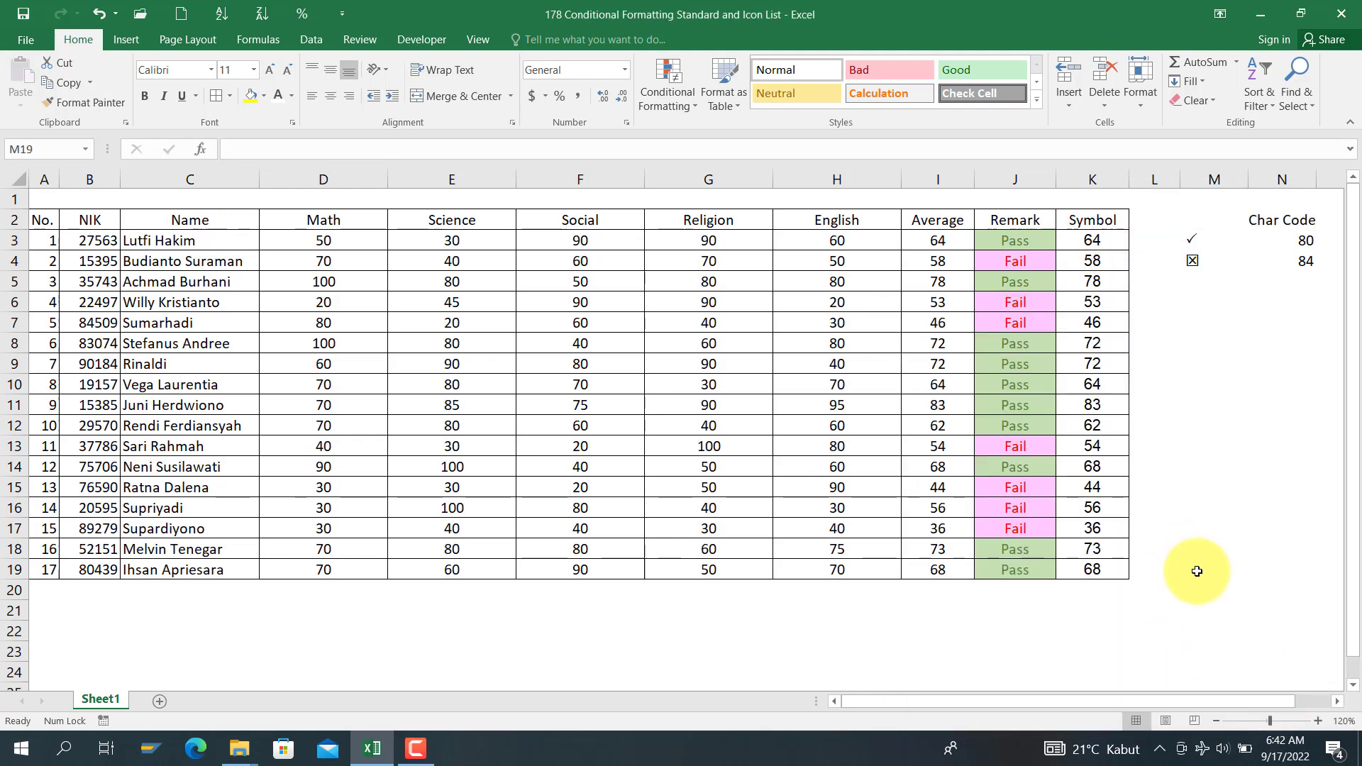
left_click(1164, 568)
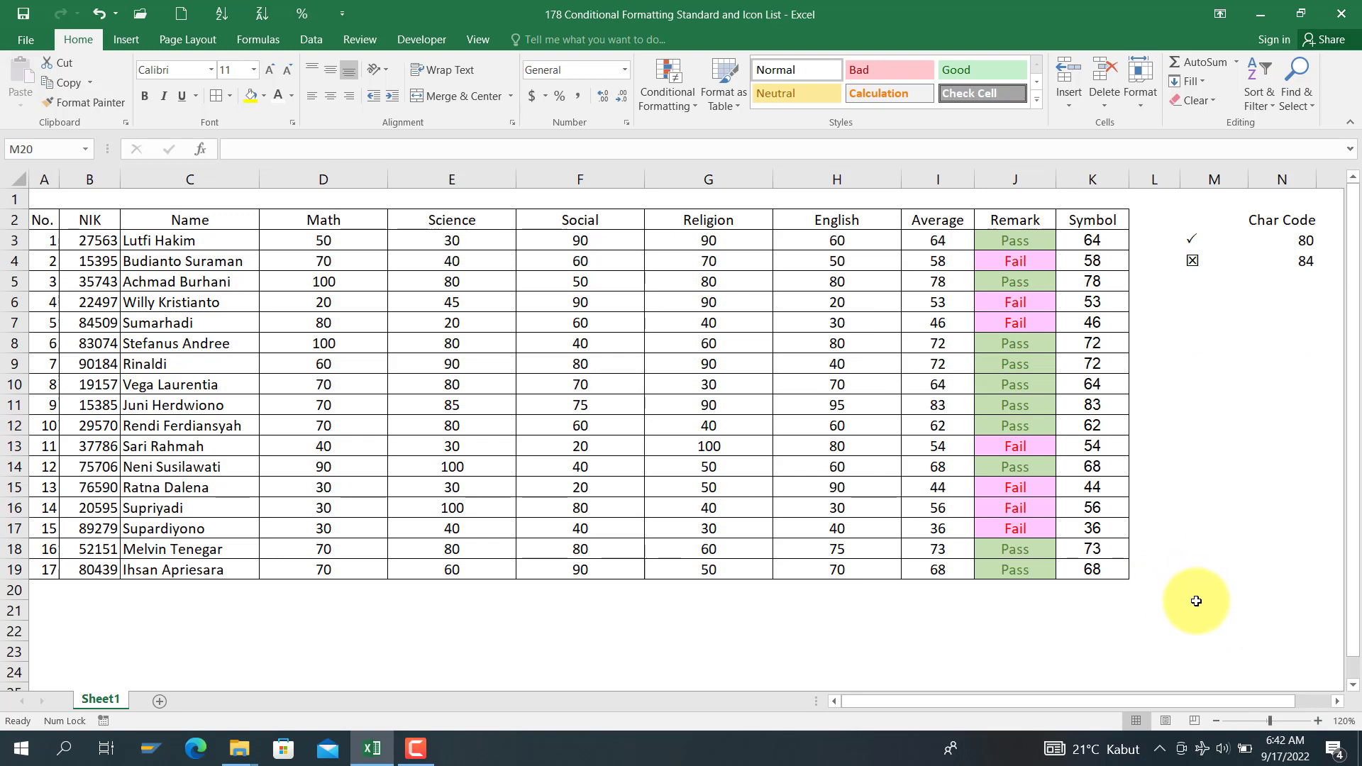
left_click(1164, 515)
right_click(1168, 594)
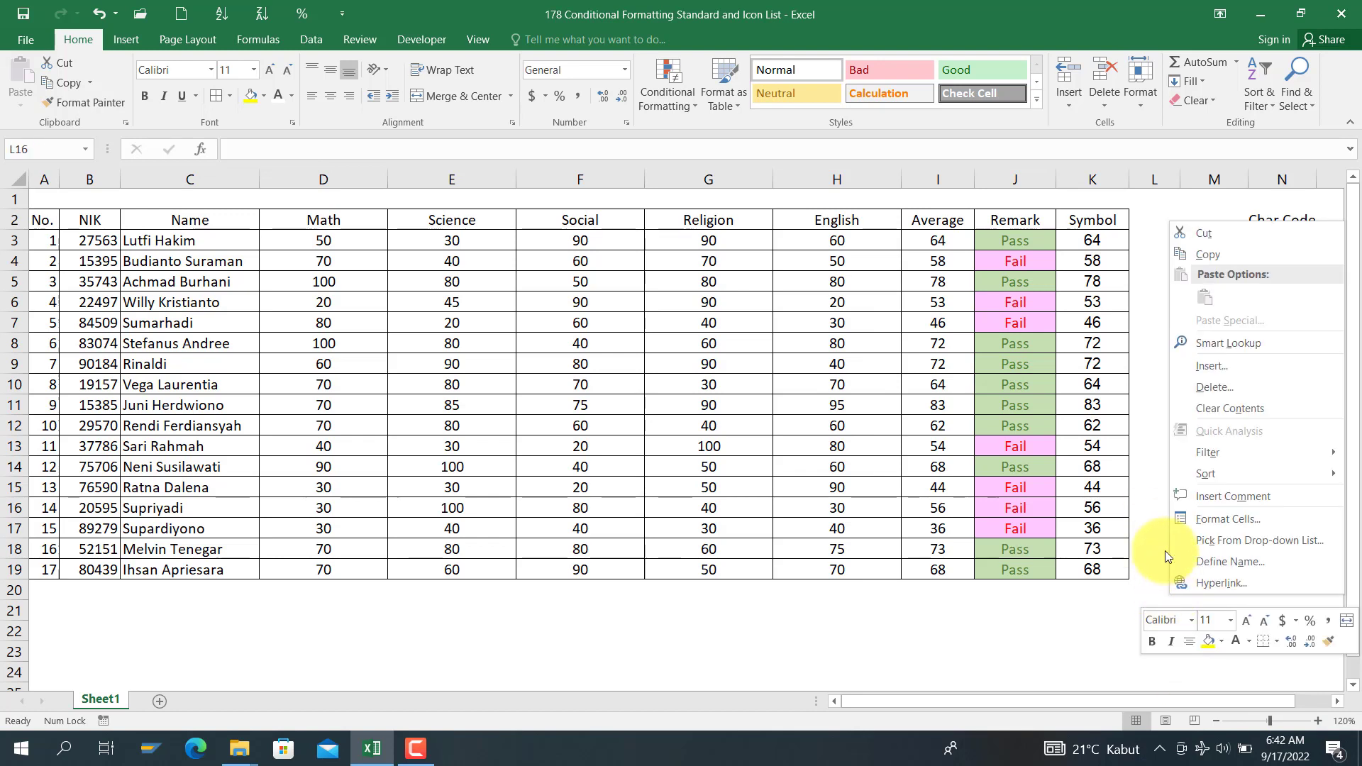
left_click(1165, 547)
left_click(973, 261)
left_click_drag(955, 257, 946, 343)
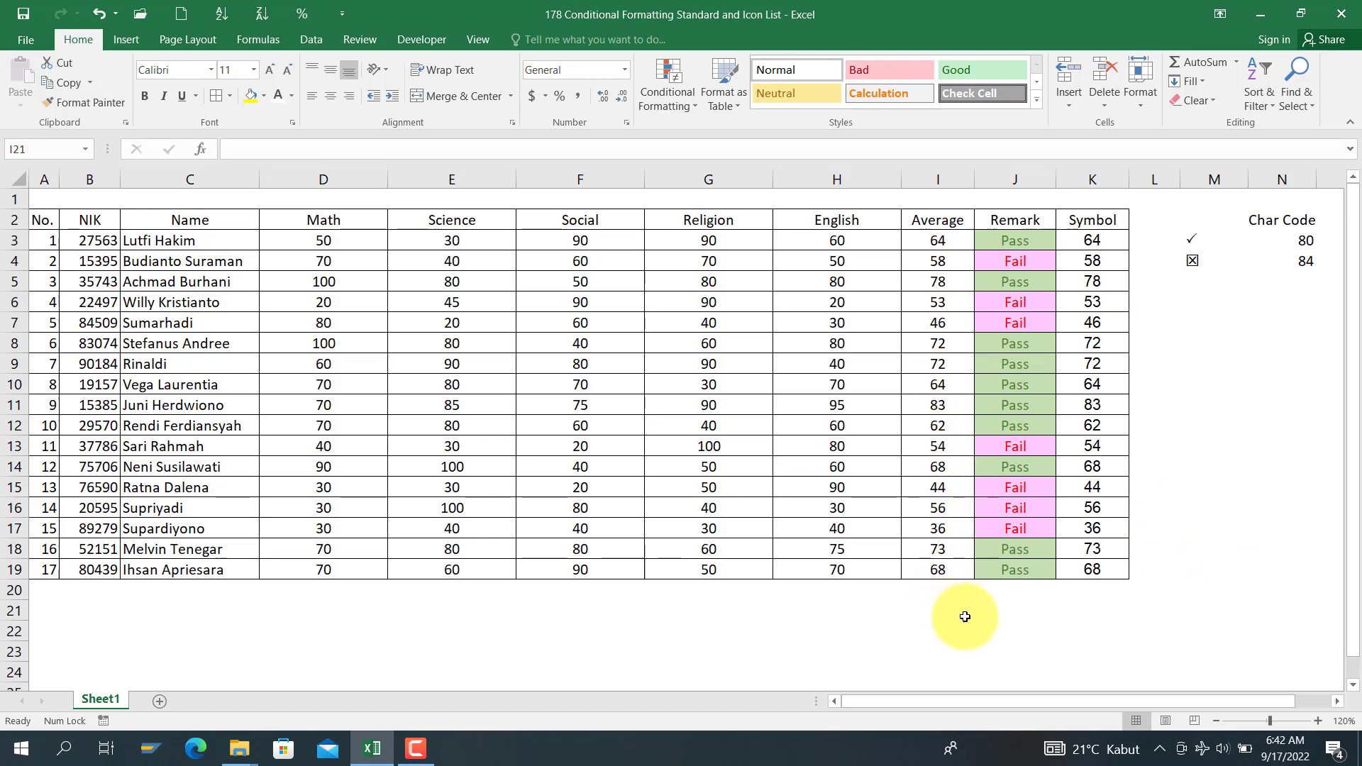
left_click_drag(973, 622, 946, 617)
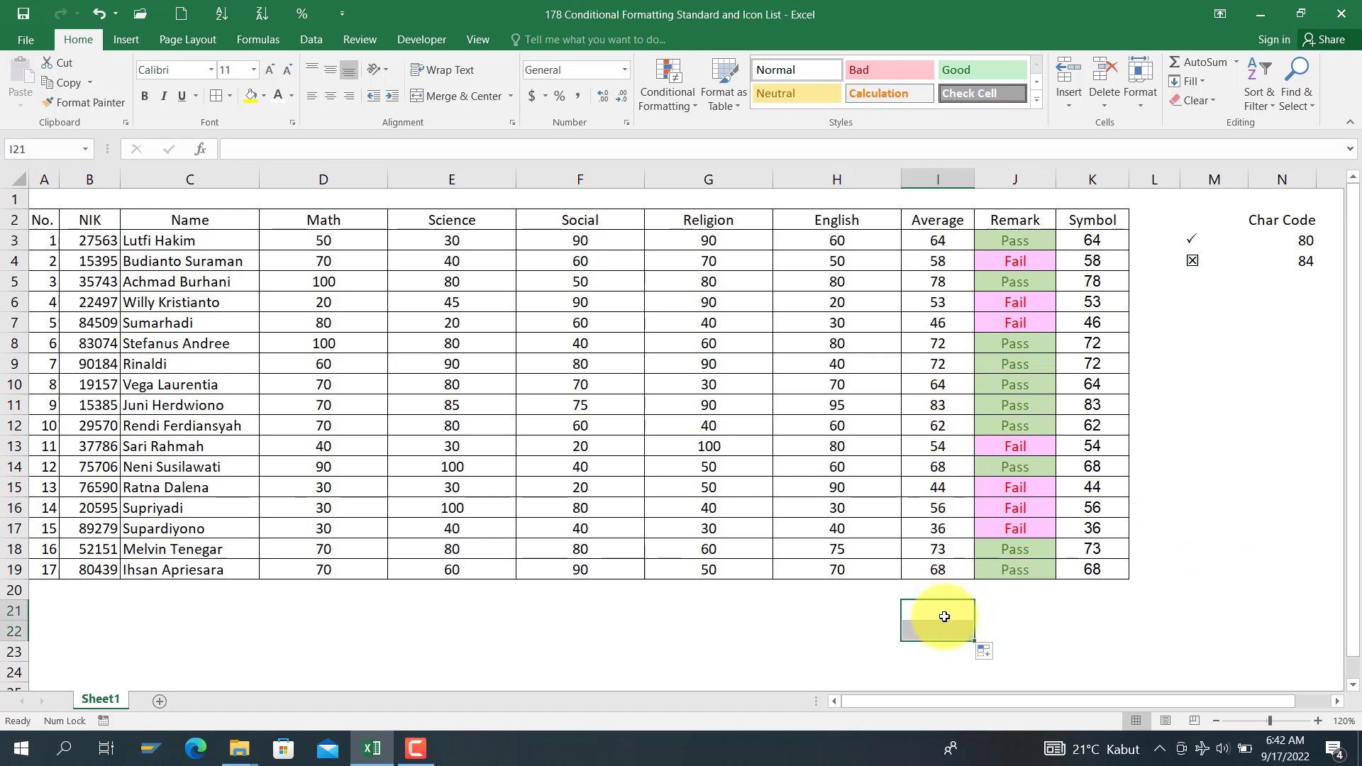
- Apply the five-level black-and-white quarter-circle icon set to the Symbol values in K3:K19
left_click(1085, 257)
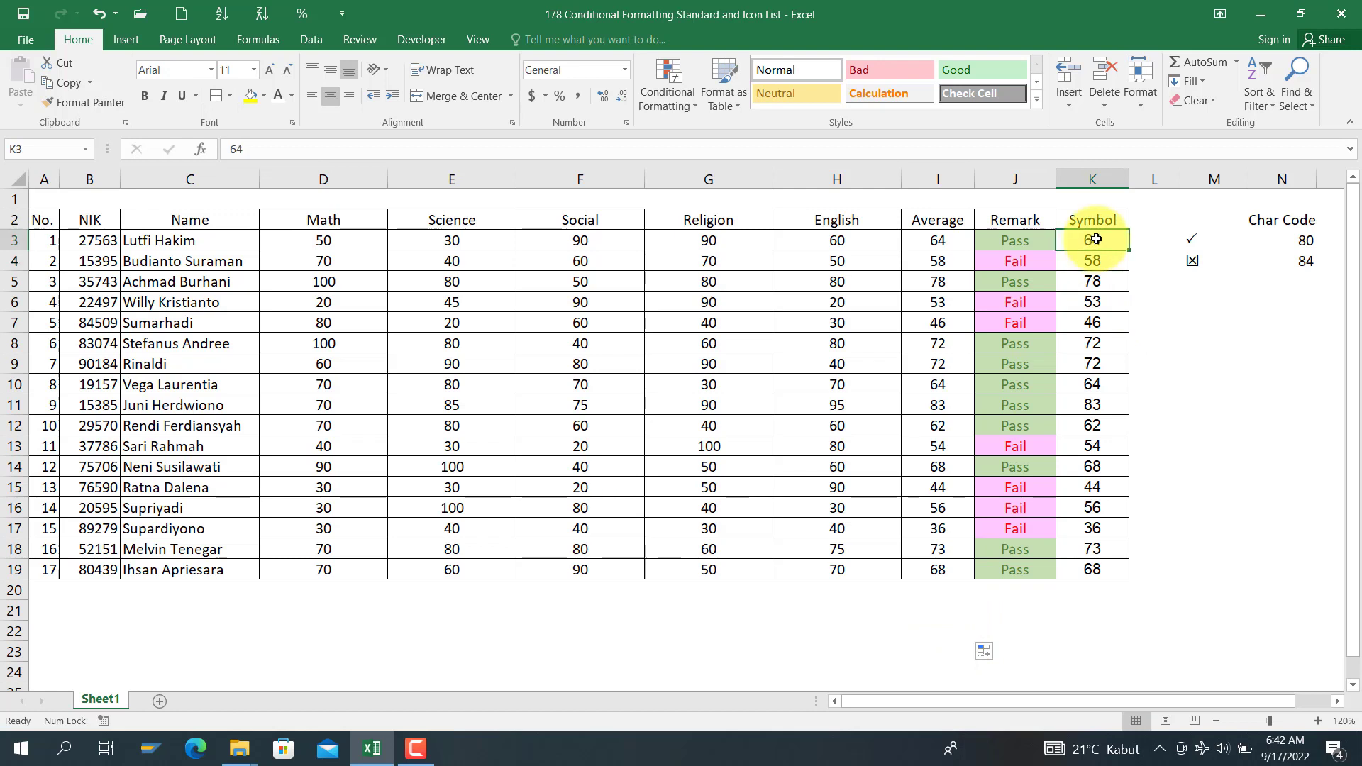
left_click(1096, 239)
key("ctrl+shift+Down")
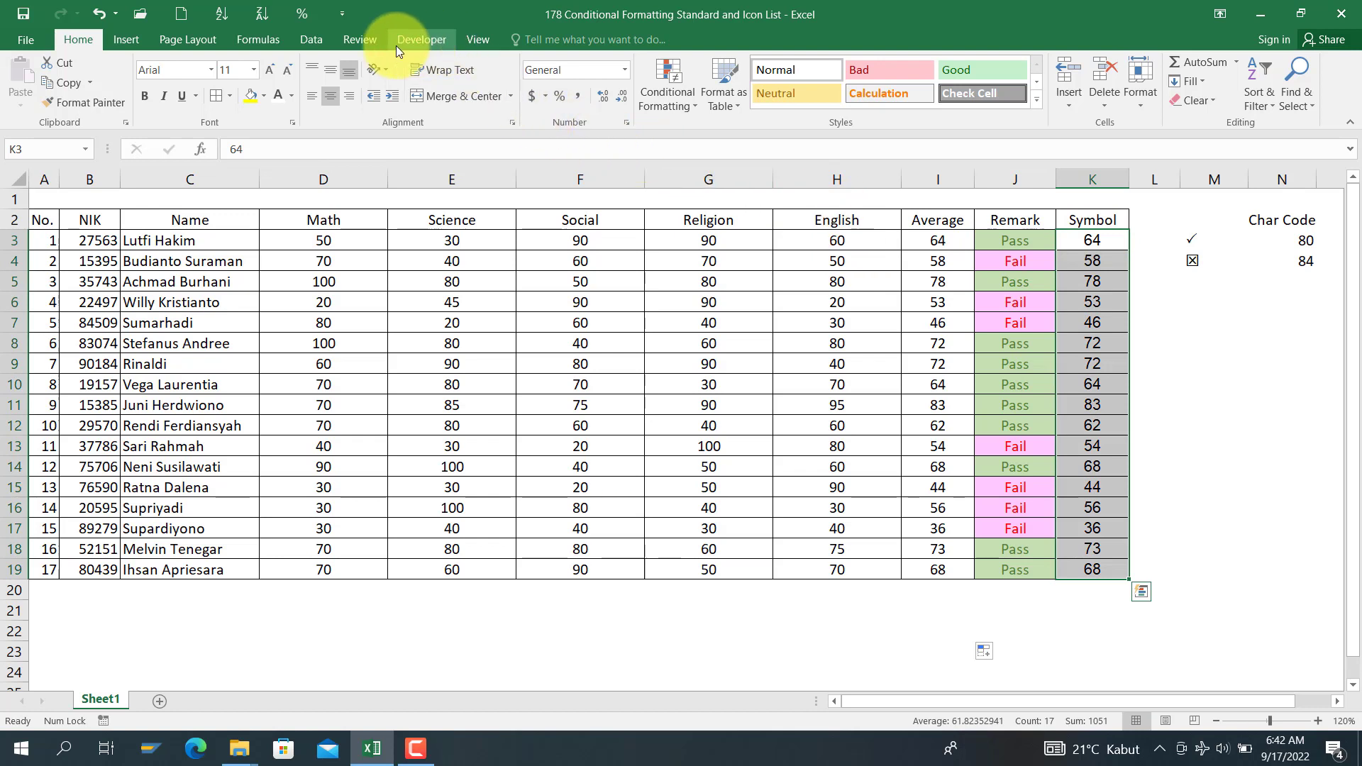
left_click(679, 89)
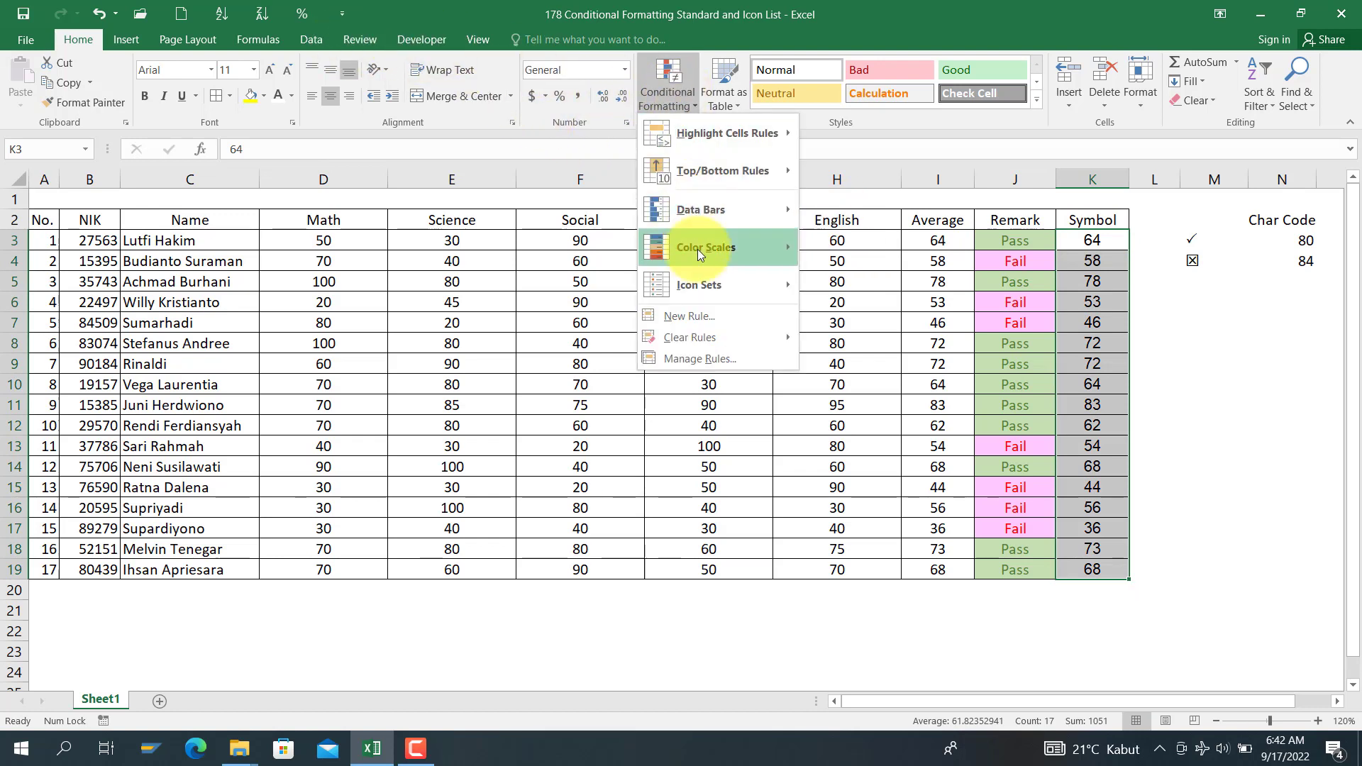
mouse_move(697, 292)
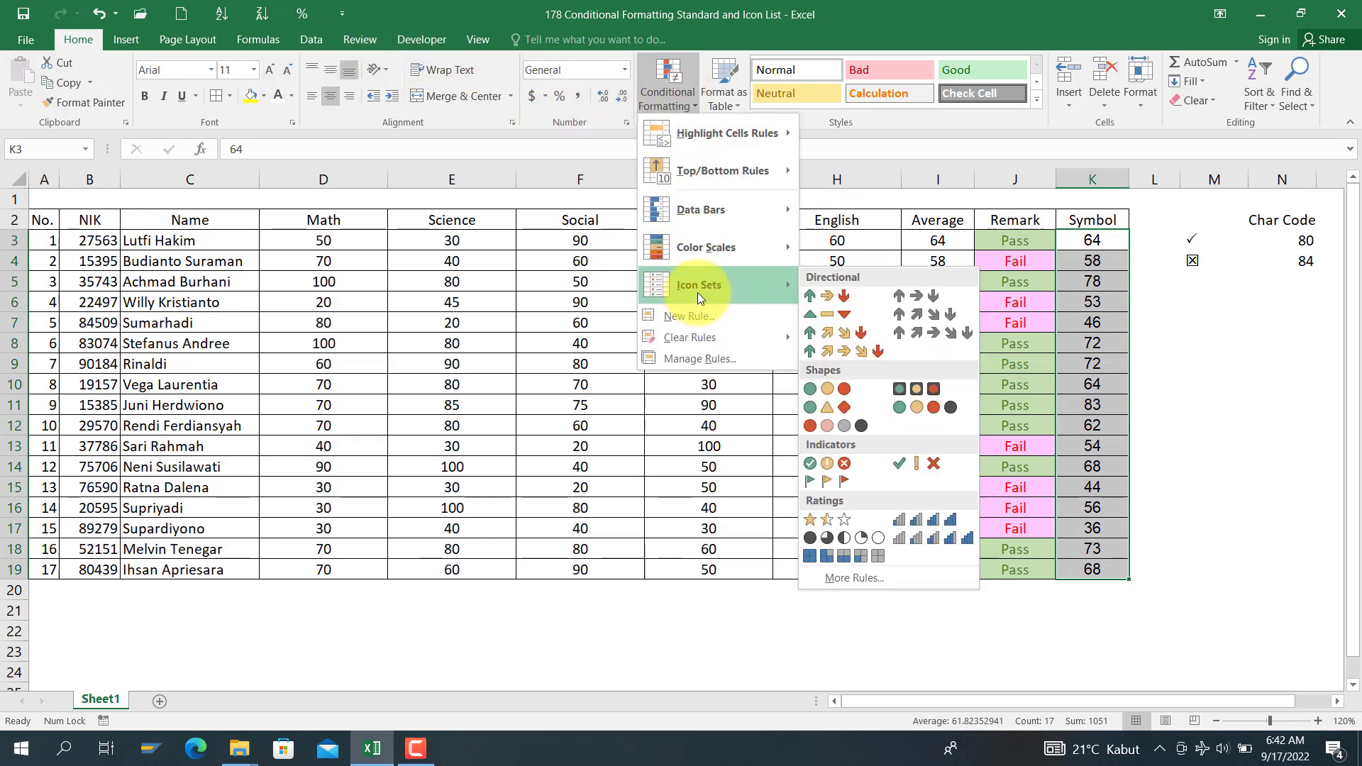
left_click(810, 536)
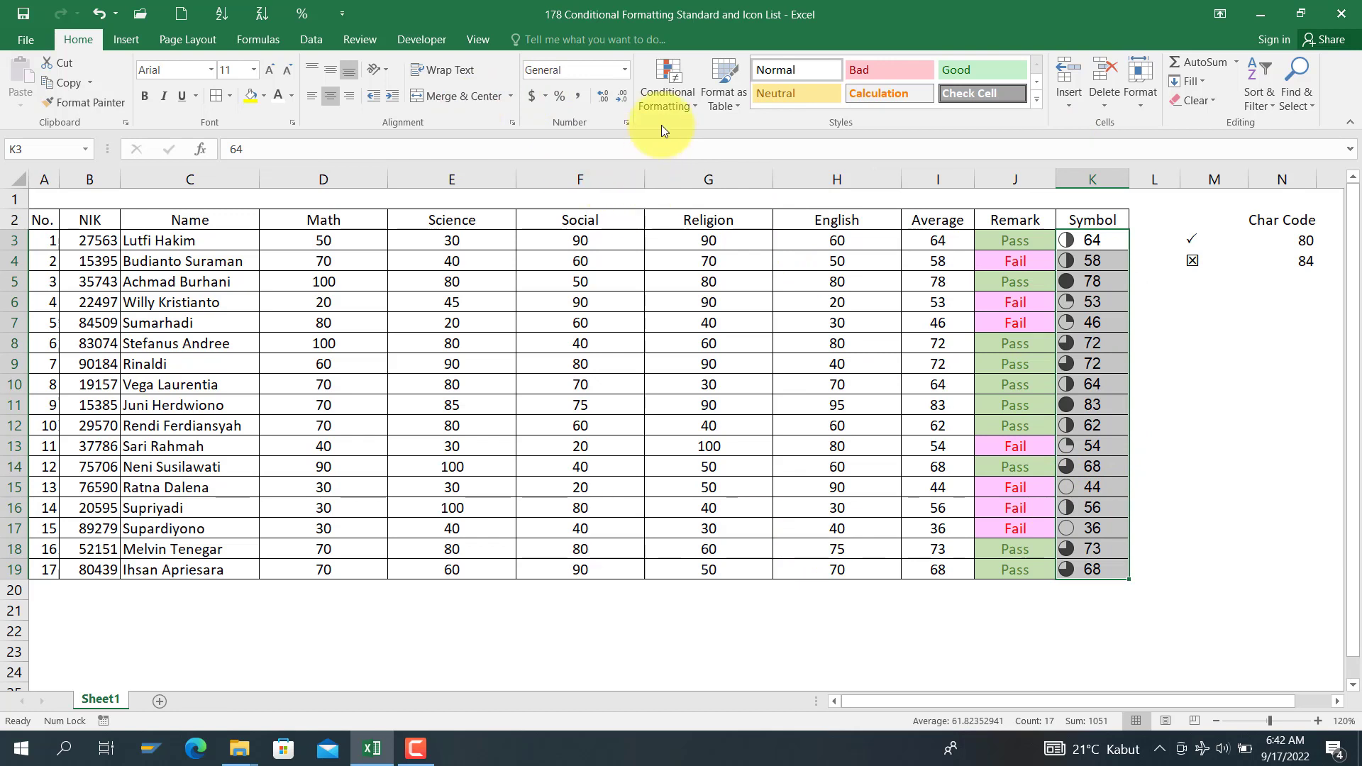
- Edit the icon set rule for K3:K19 and change all four threshold types to Number
left_click(660, 88)
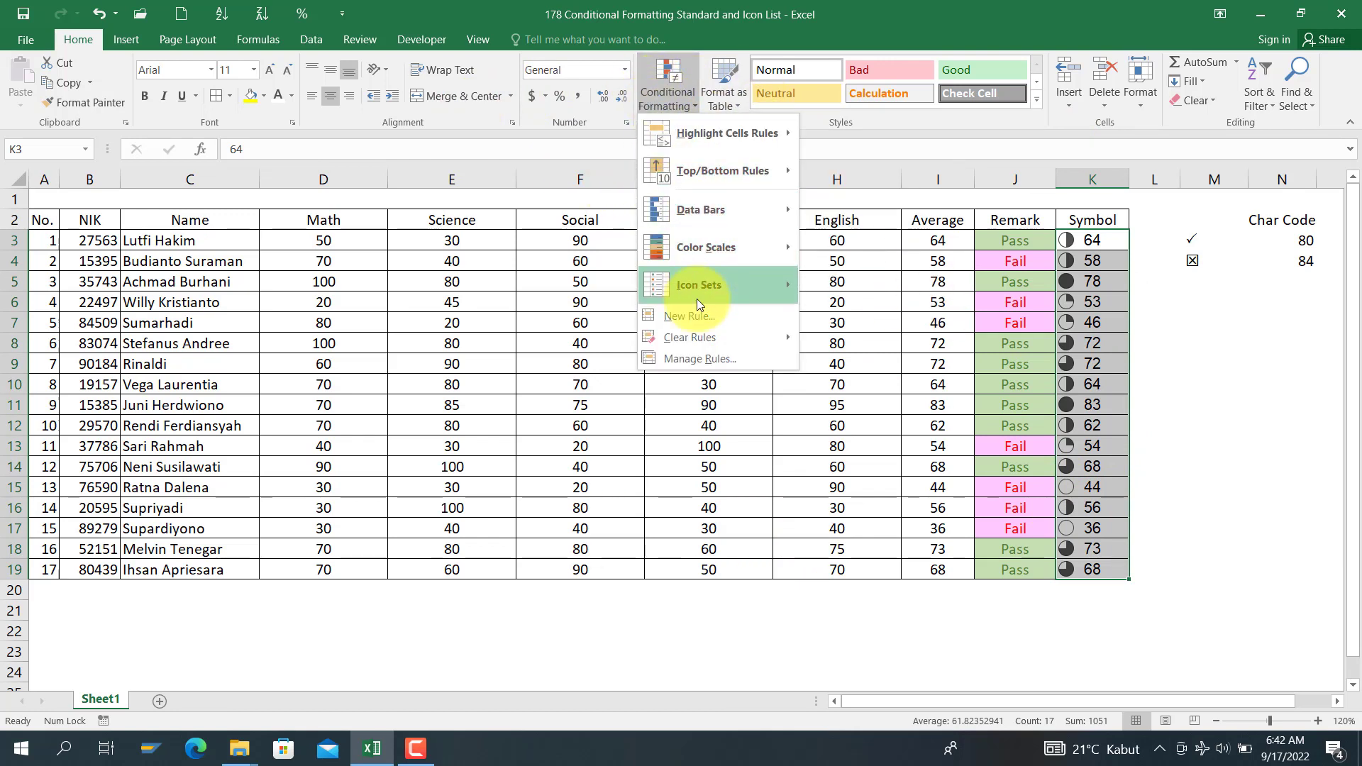
left_click(696, 361)
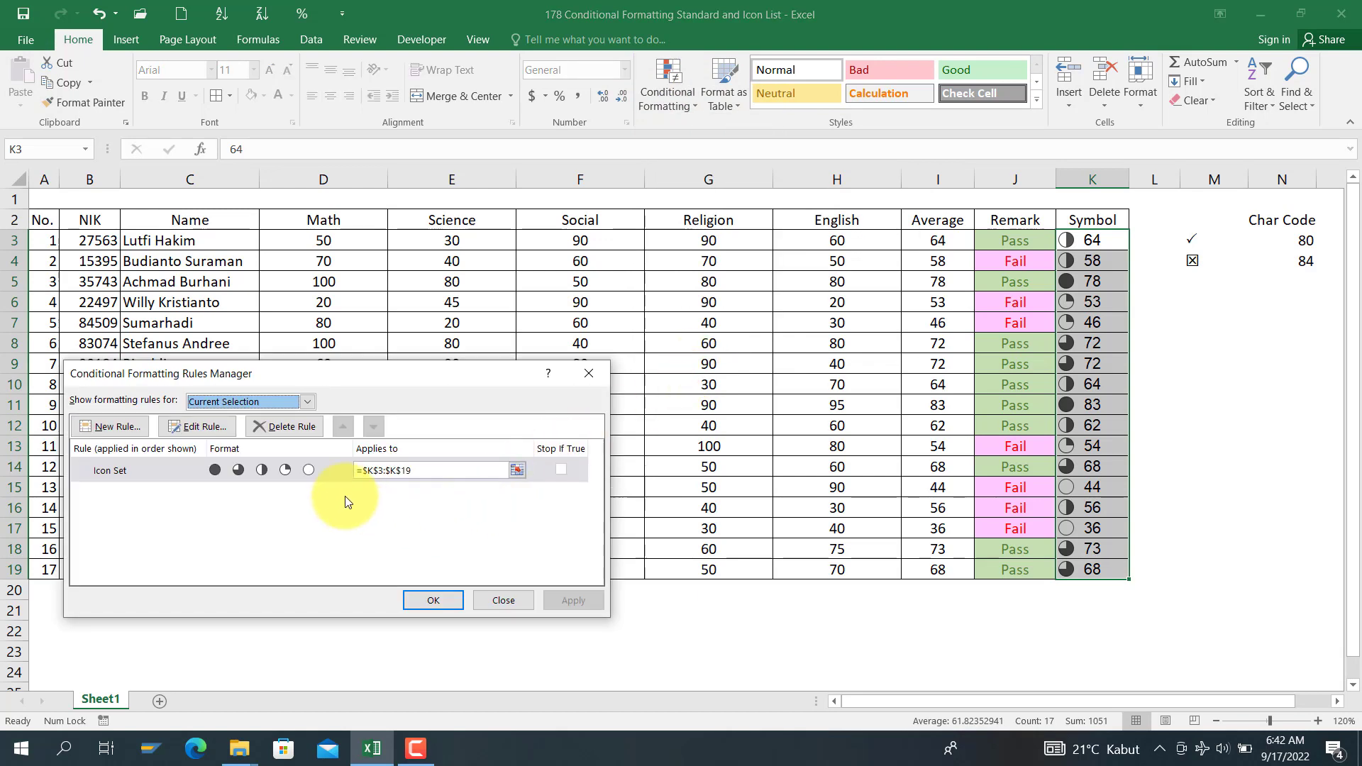
left_click(189, 424)
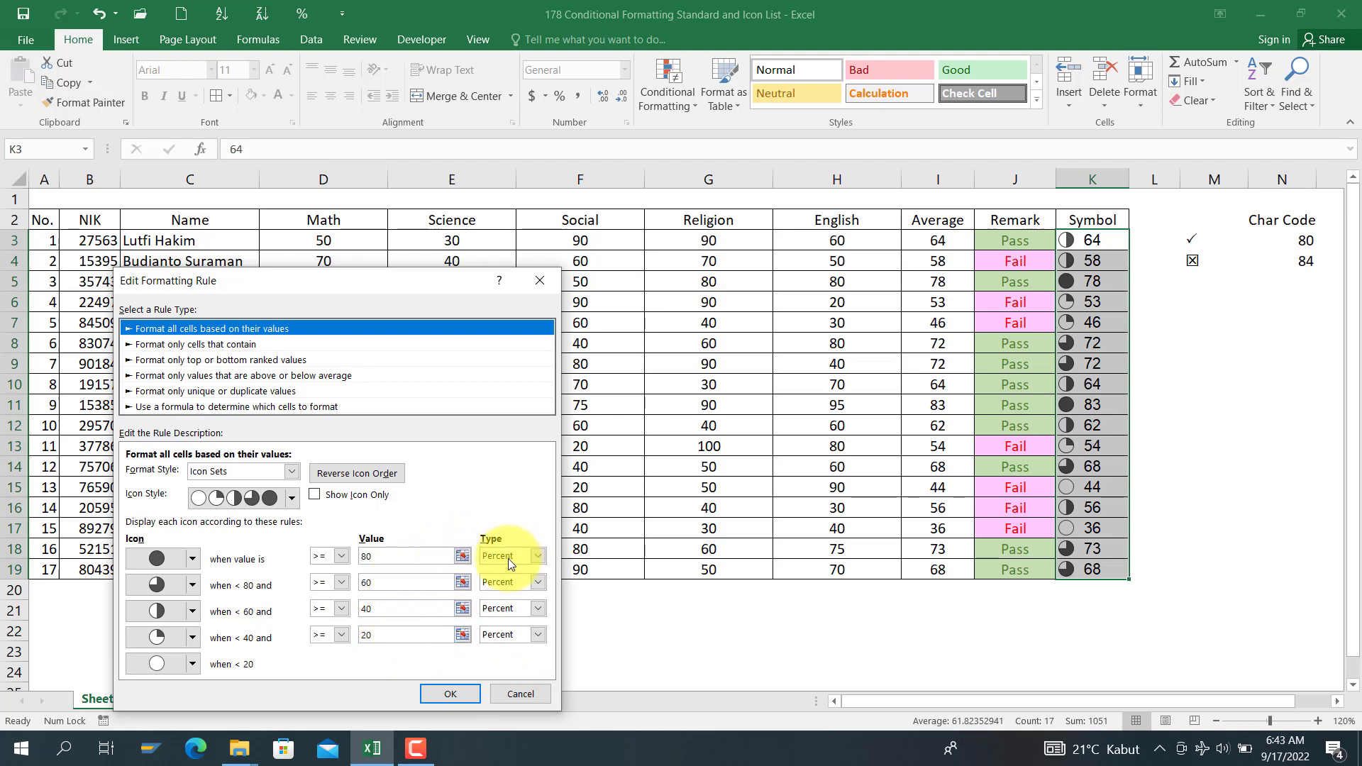
left_click(505, 635)
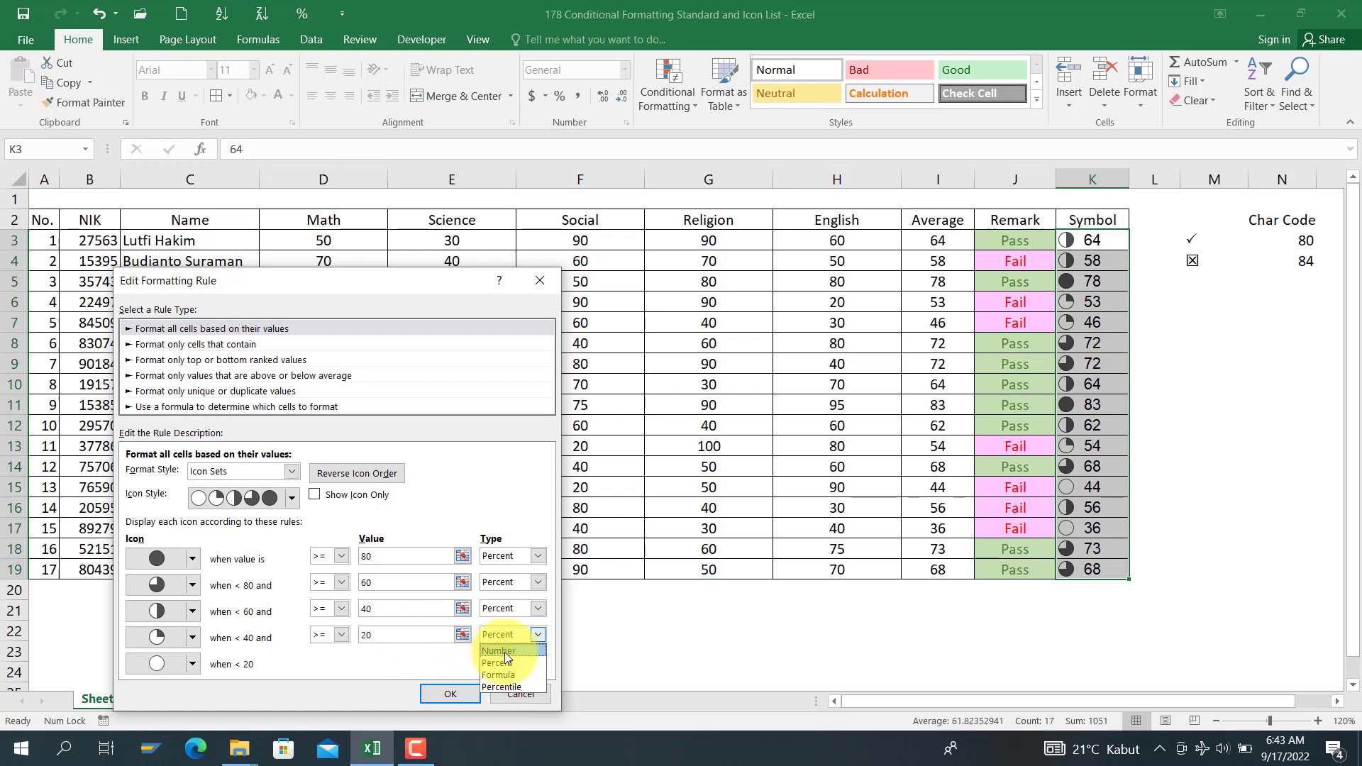
left_click(505, 646)
left_click(523, 607)
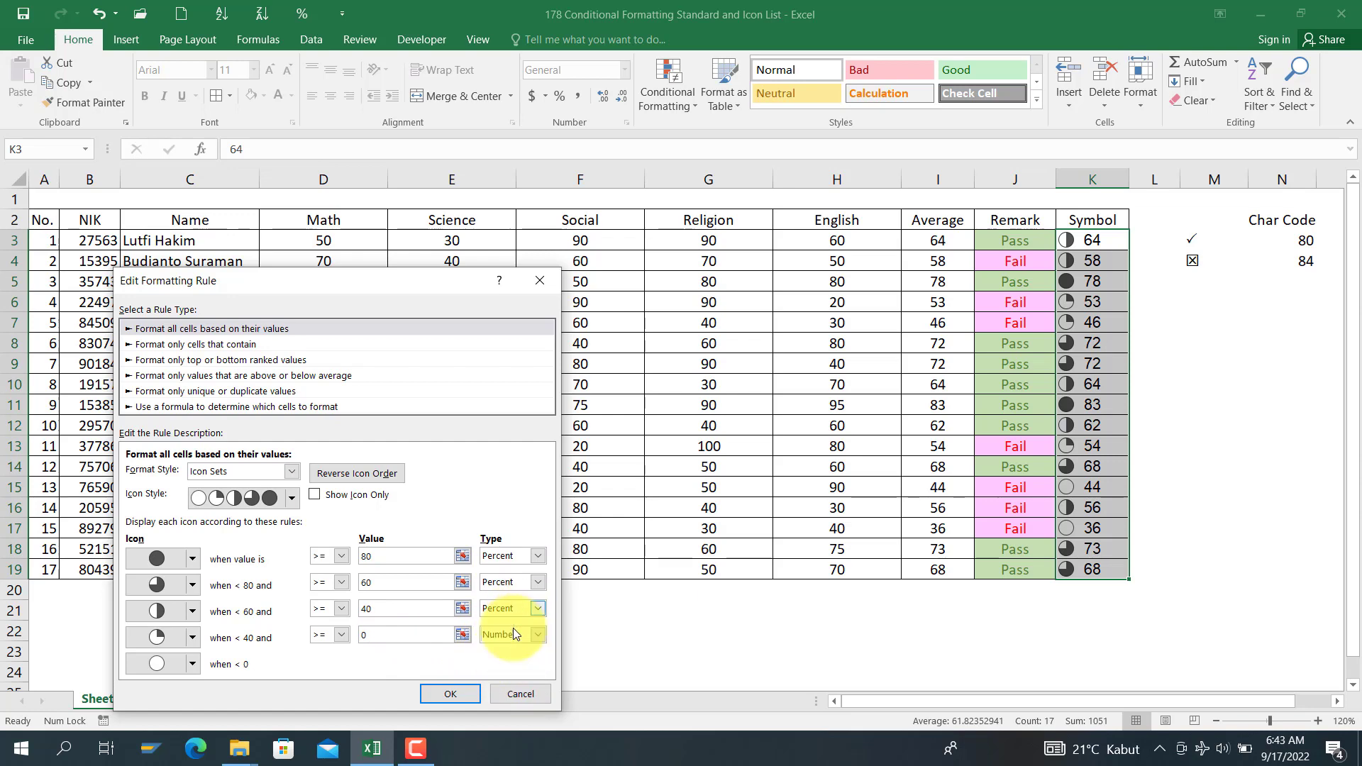
left_click(513, 628)
left_click(528, 584)
left_click(524, 600)
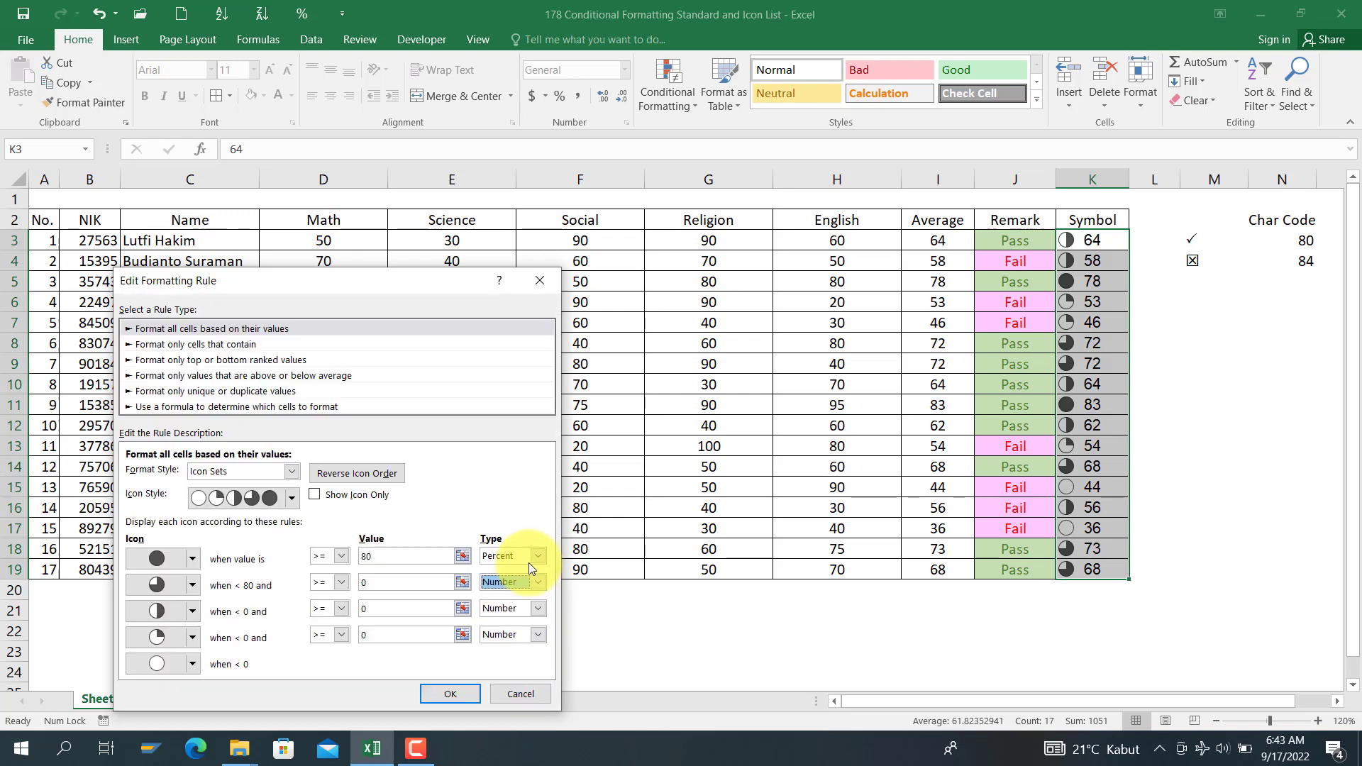
left_click(530, 557)
left_click(521, 575)
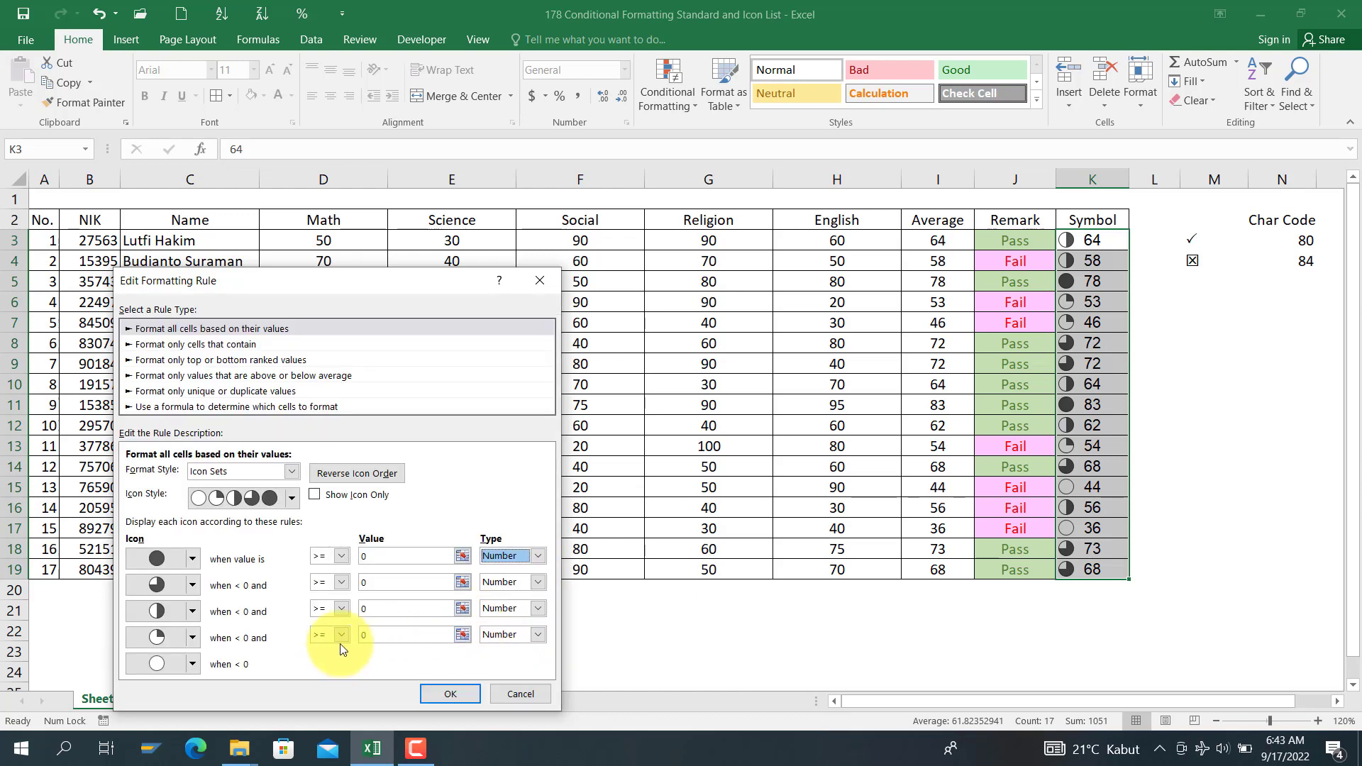
- Set the icon thresholds to 85, 75, 50 and 25, from the full circle down to the one-quarter circle, and apply the edited rule
left_click(378, 635)
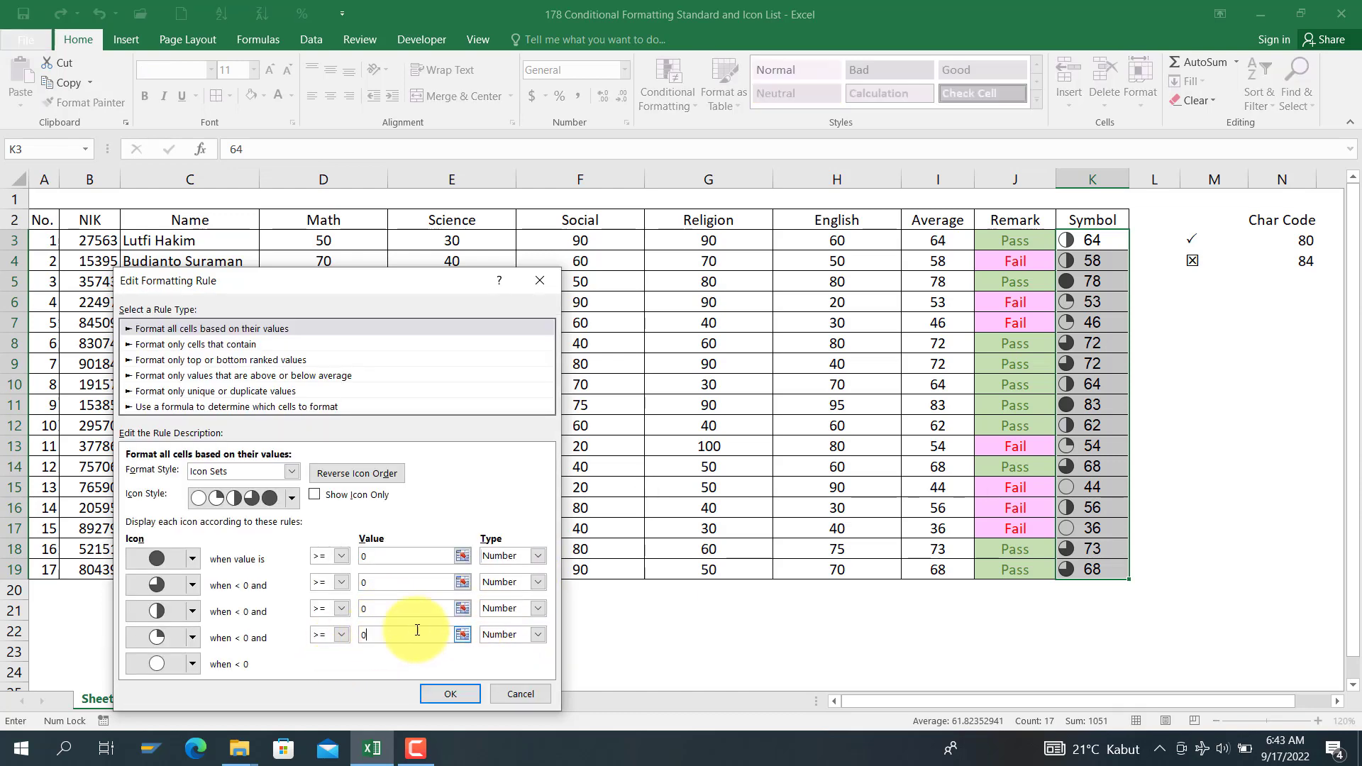
key("BackSpace")
type("25")
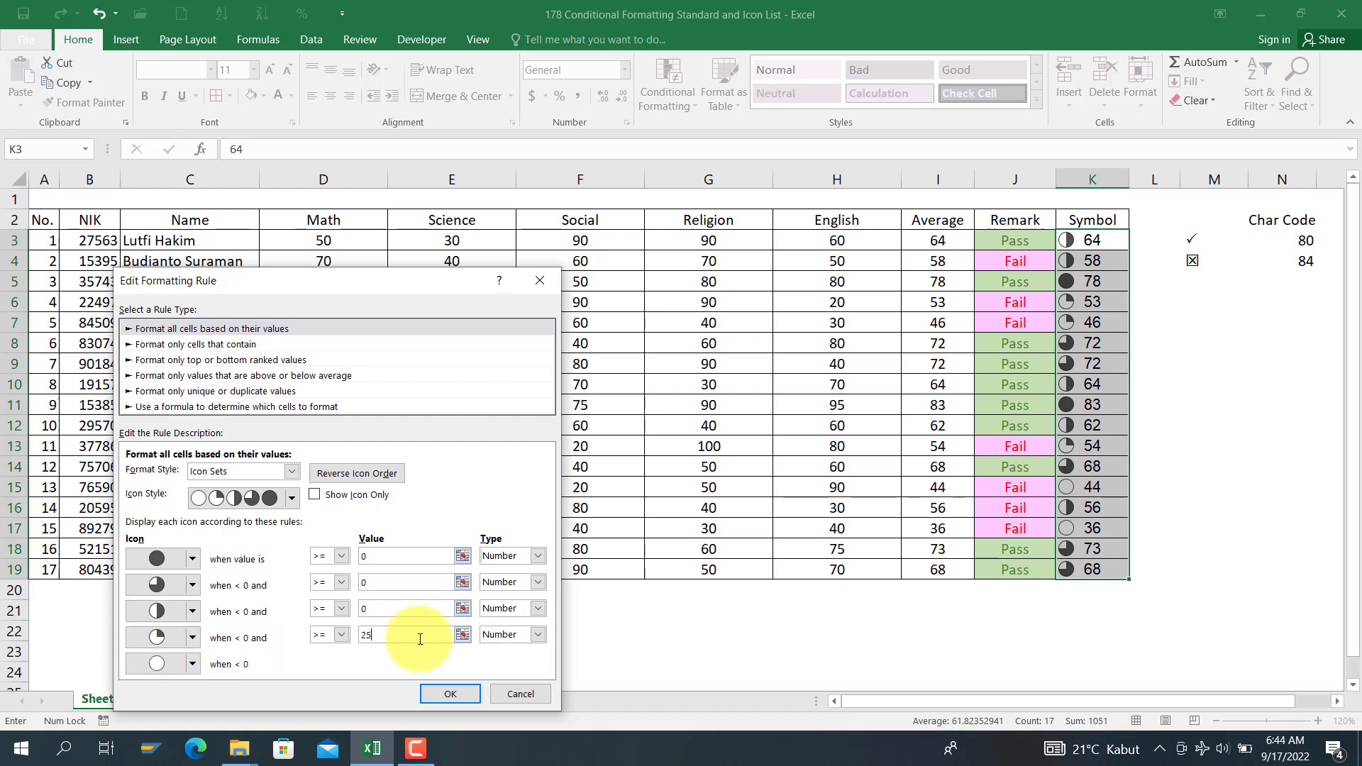
left_click(379, 609)
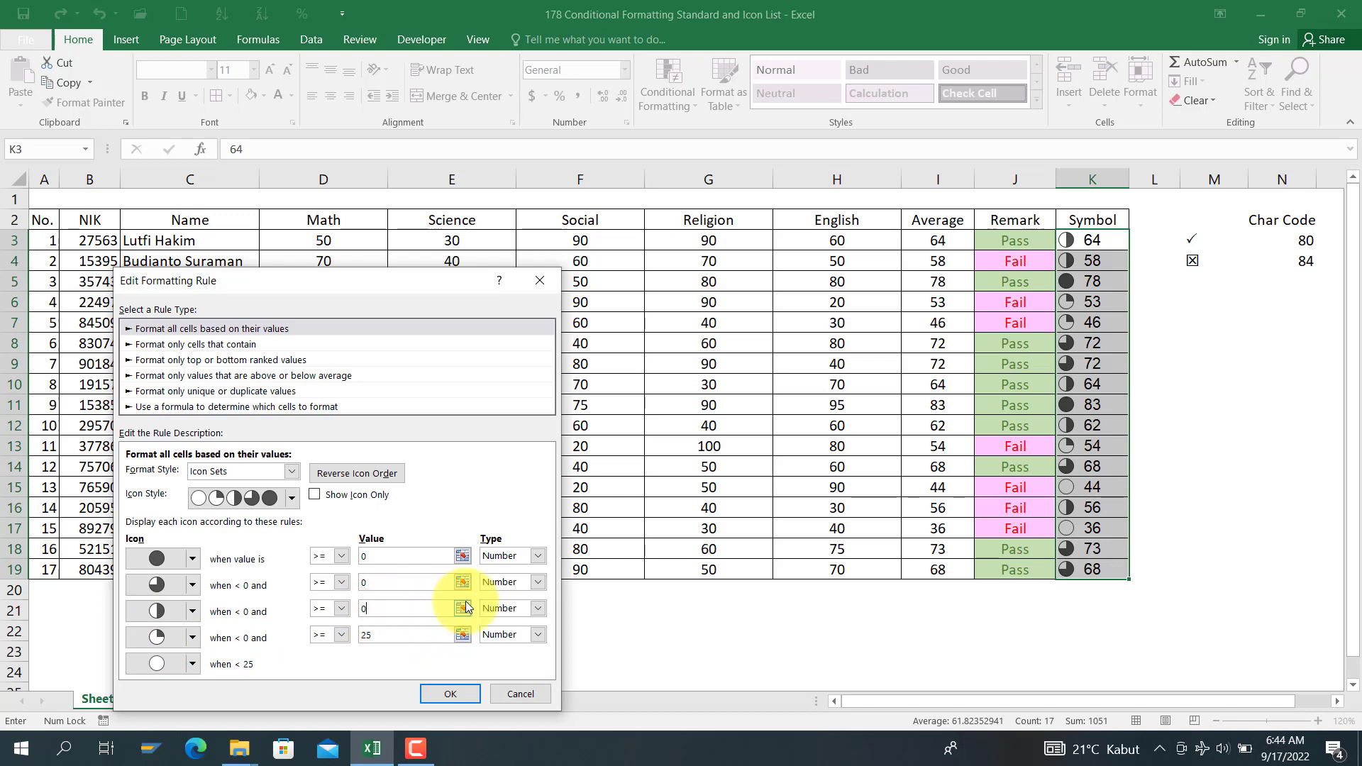
key("BackSpace")
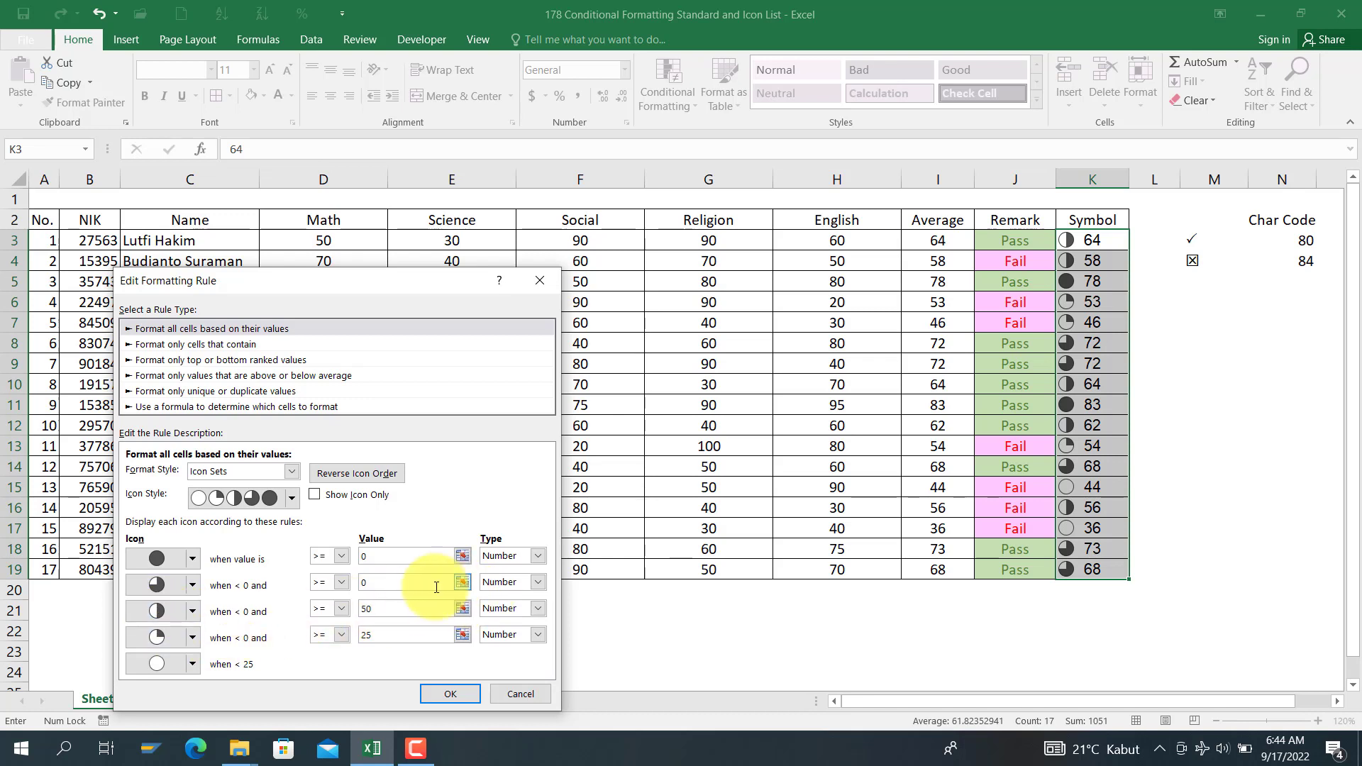
left_click(384, 582)
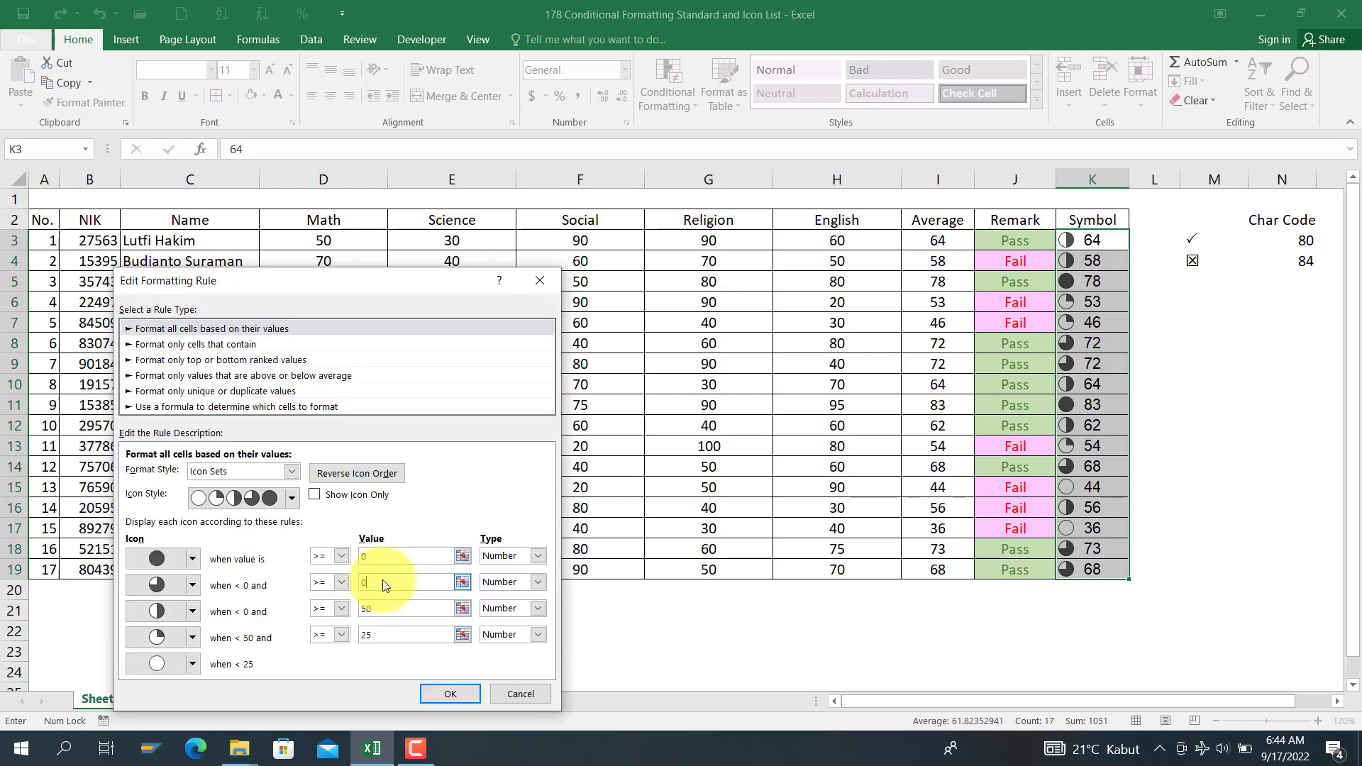
key("BackSpace")
type("75")
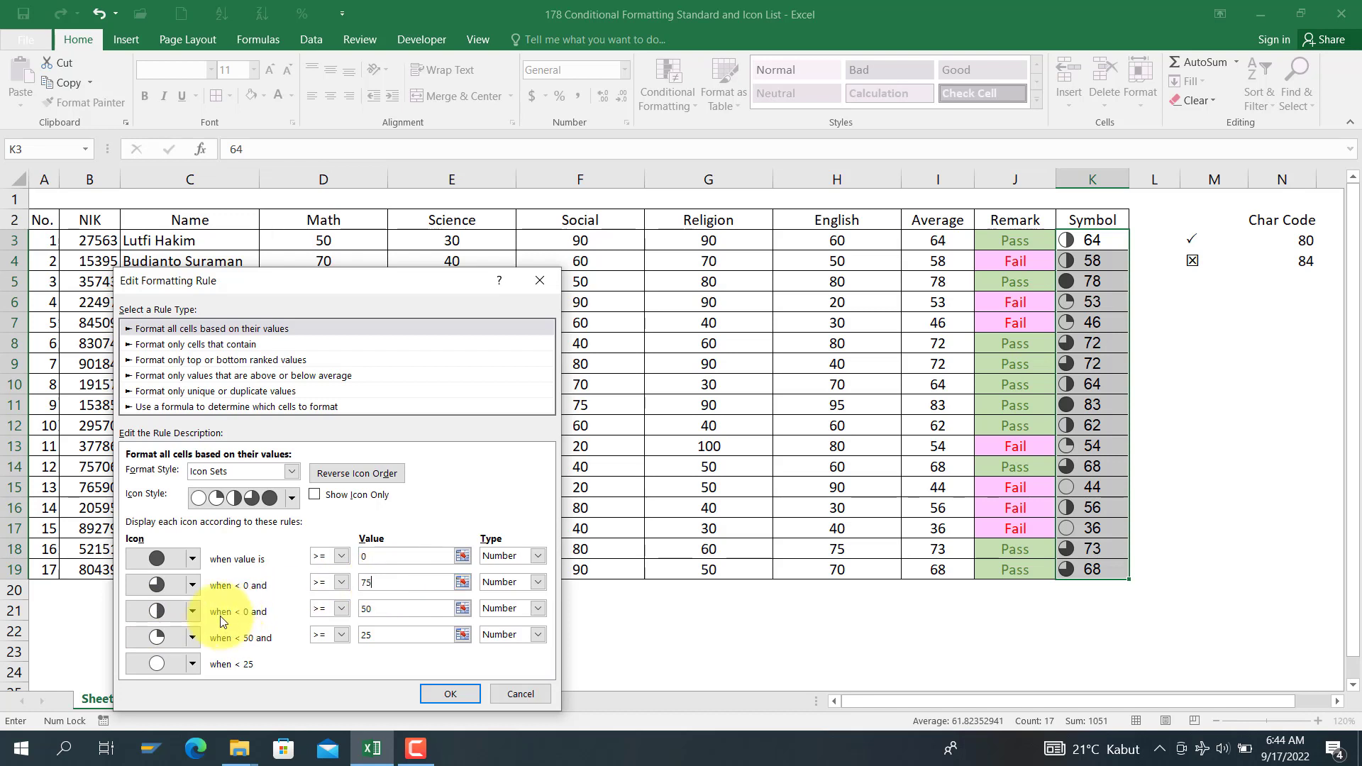
left_click(393, 554)
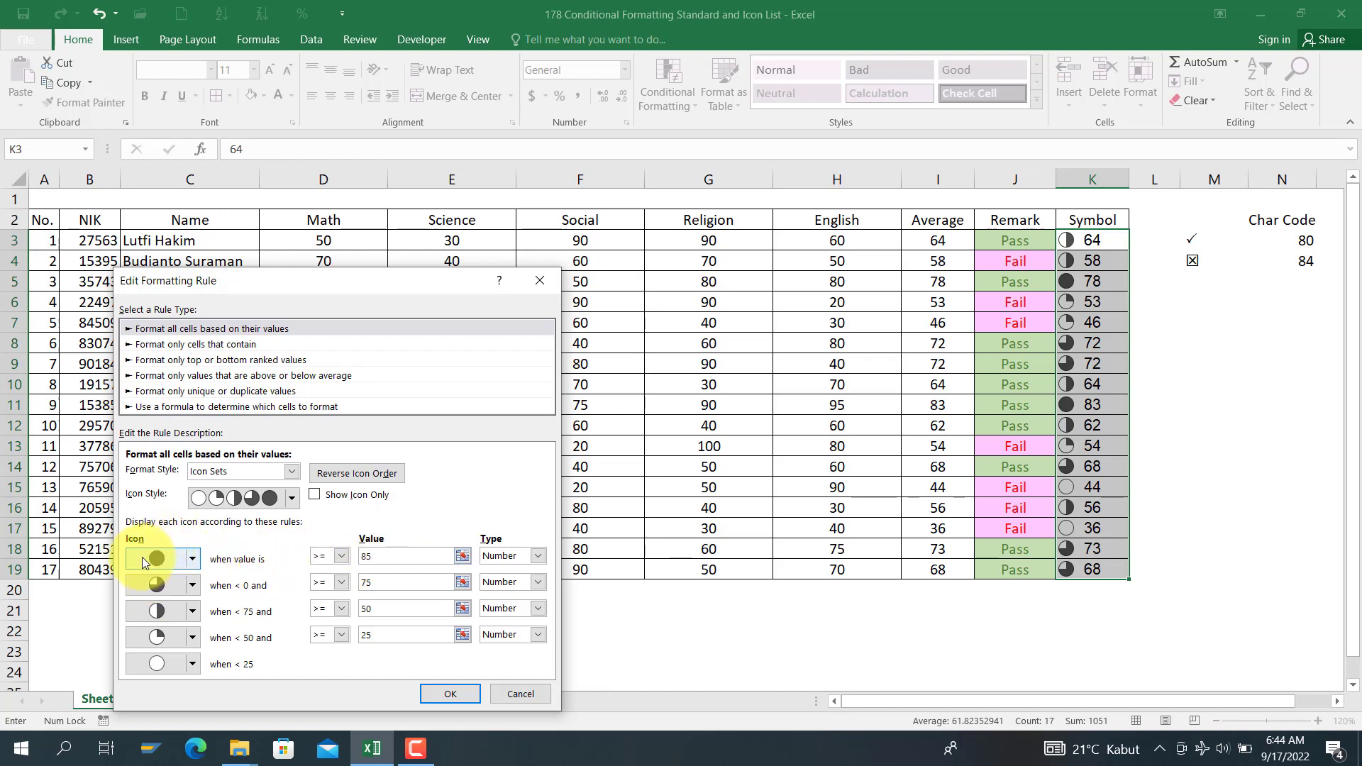
left_click(445, 696)
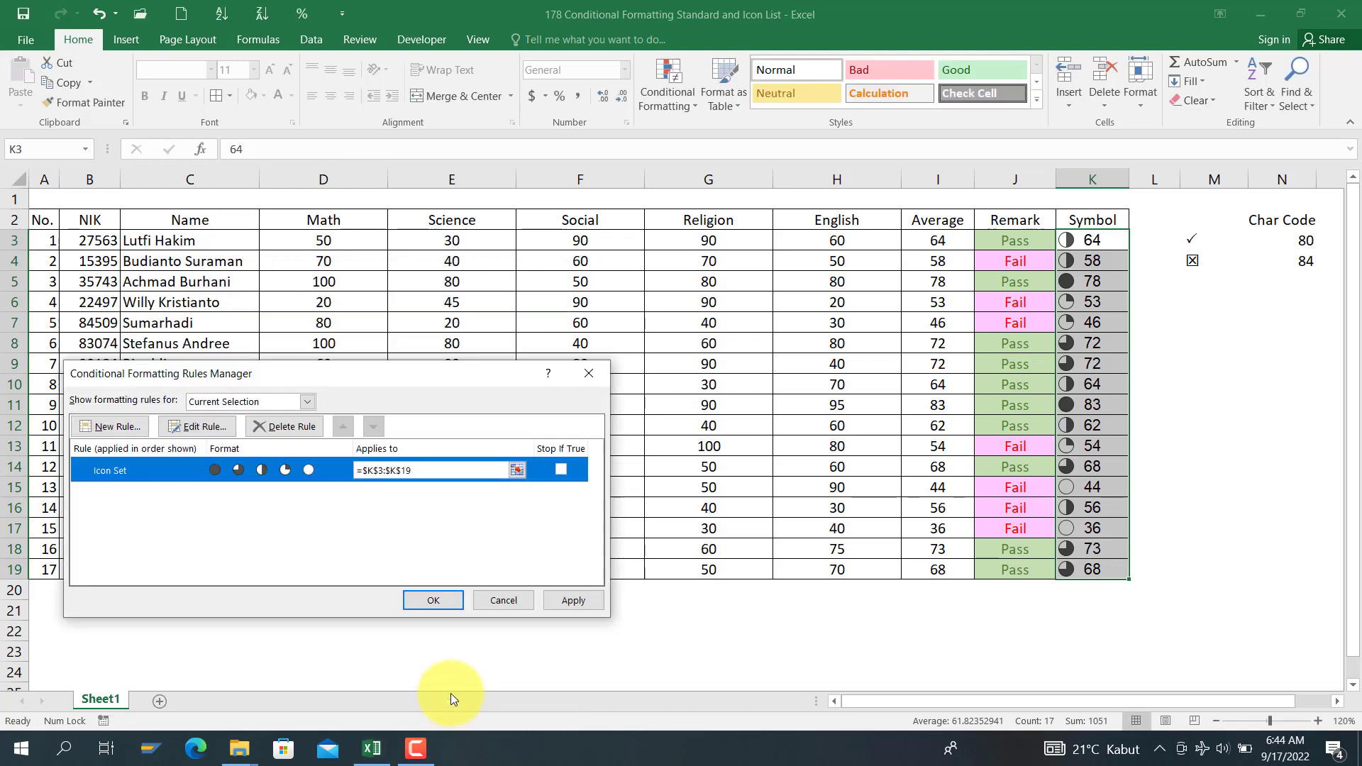
left_click(434, 601)
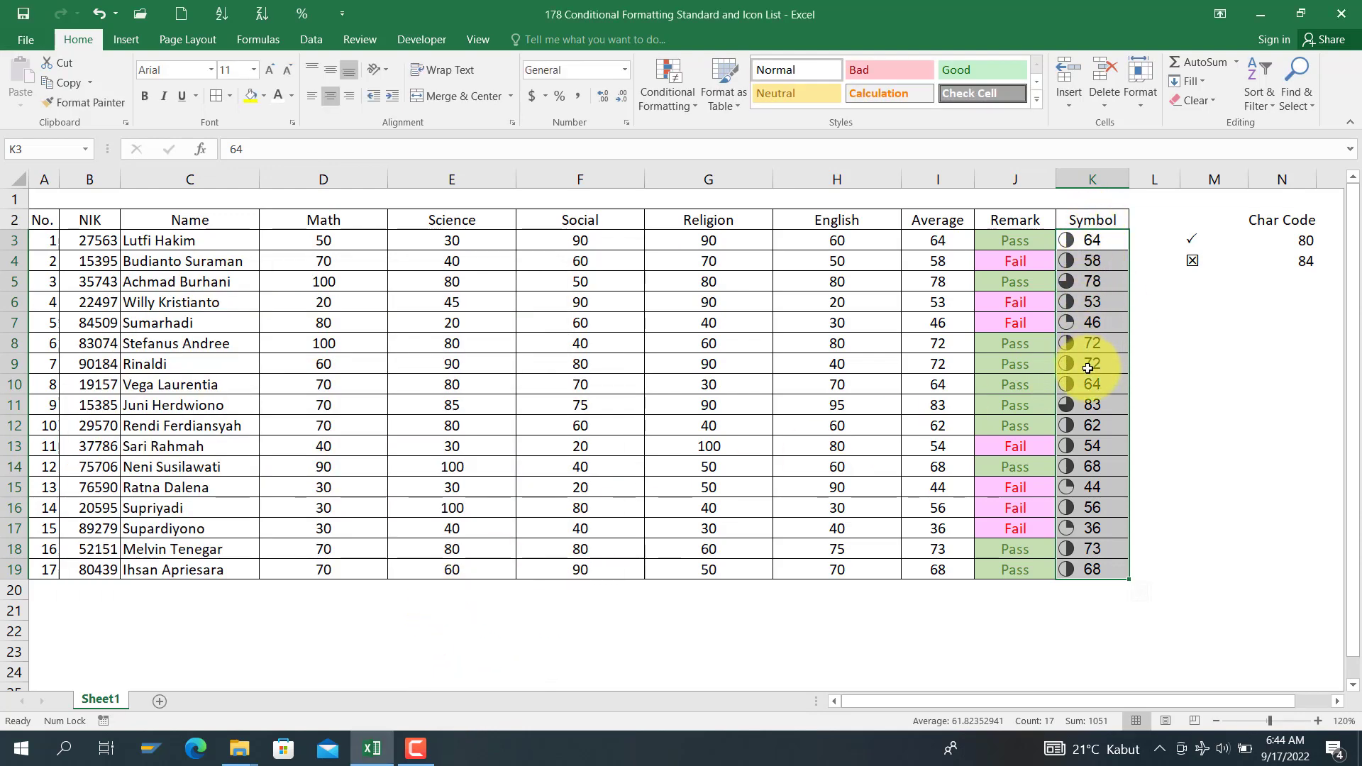
- Try entering 85 as the average in I11, and undo the entry
left_click(1096, 508)
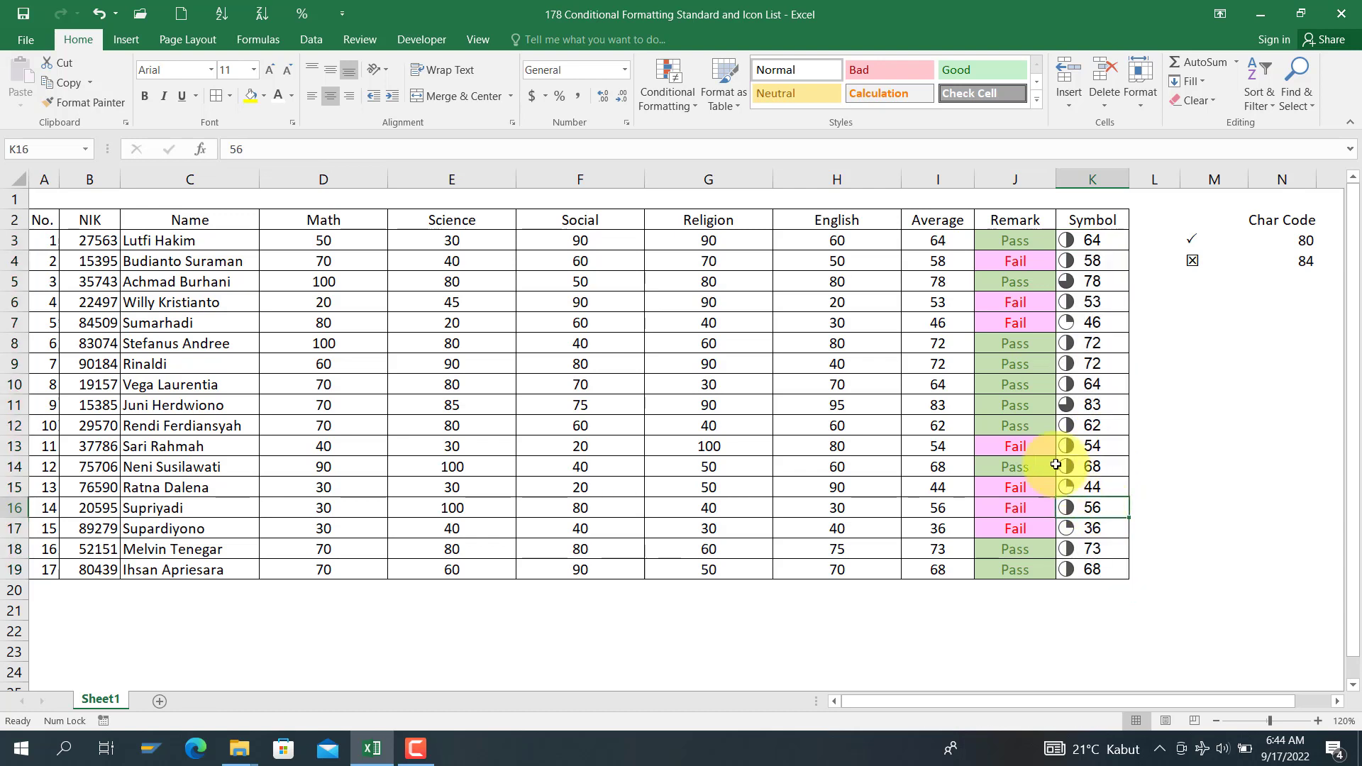
left_click(943, 401)
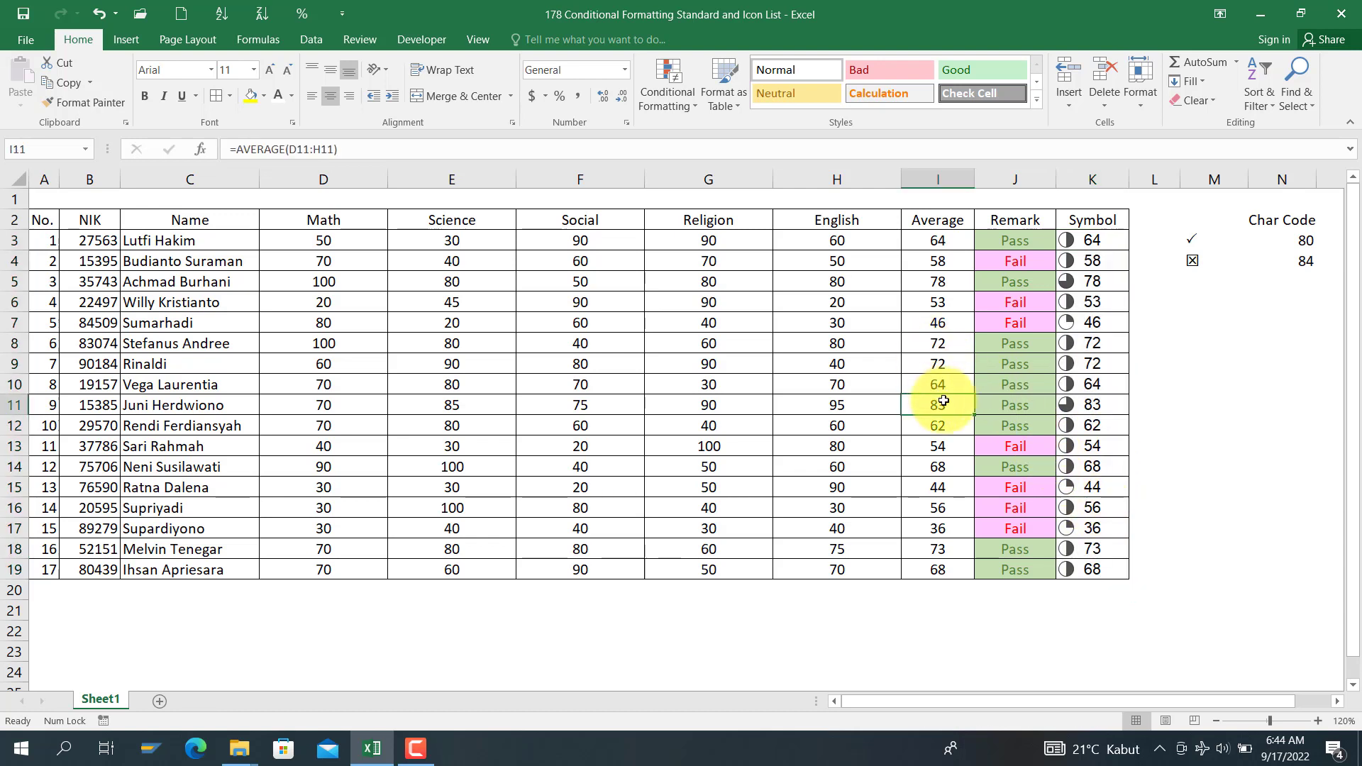
key("Down")
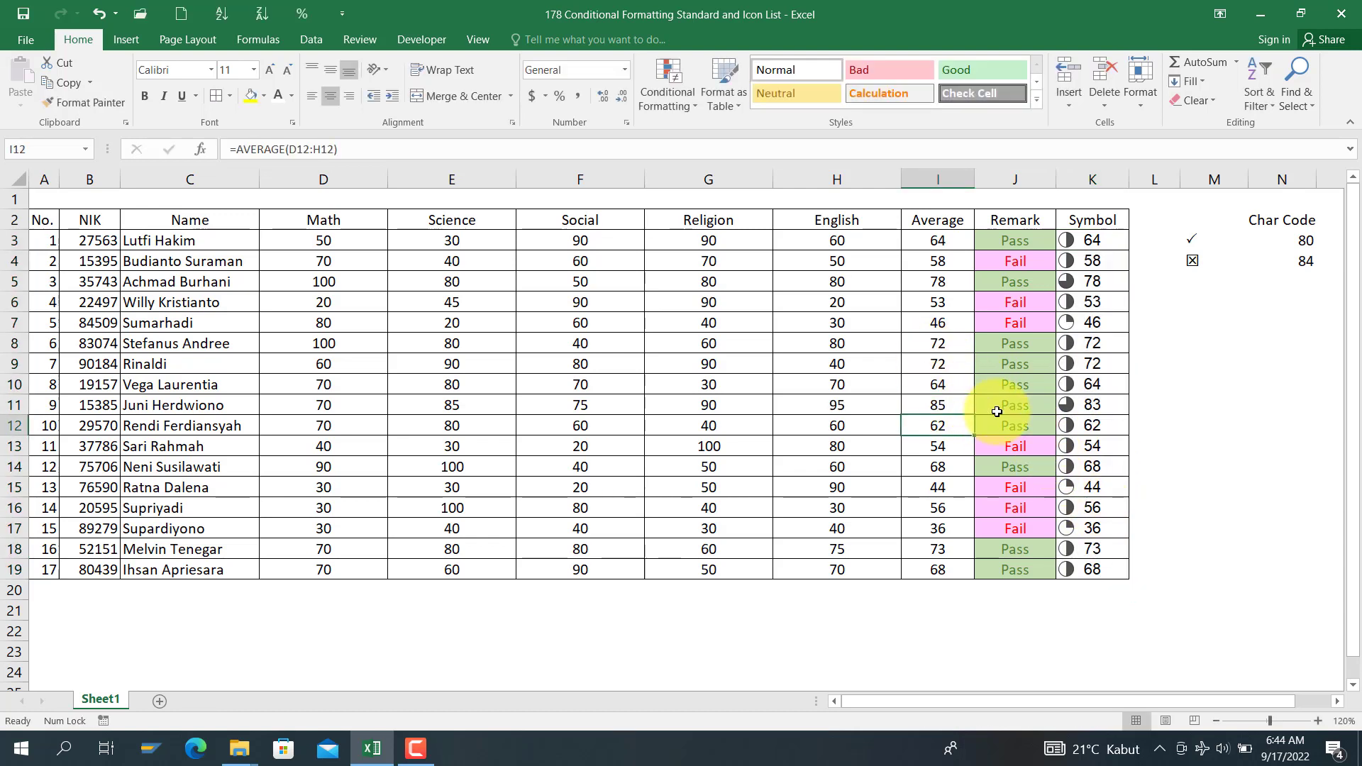
key("Up")
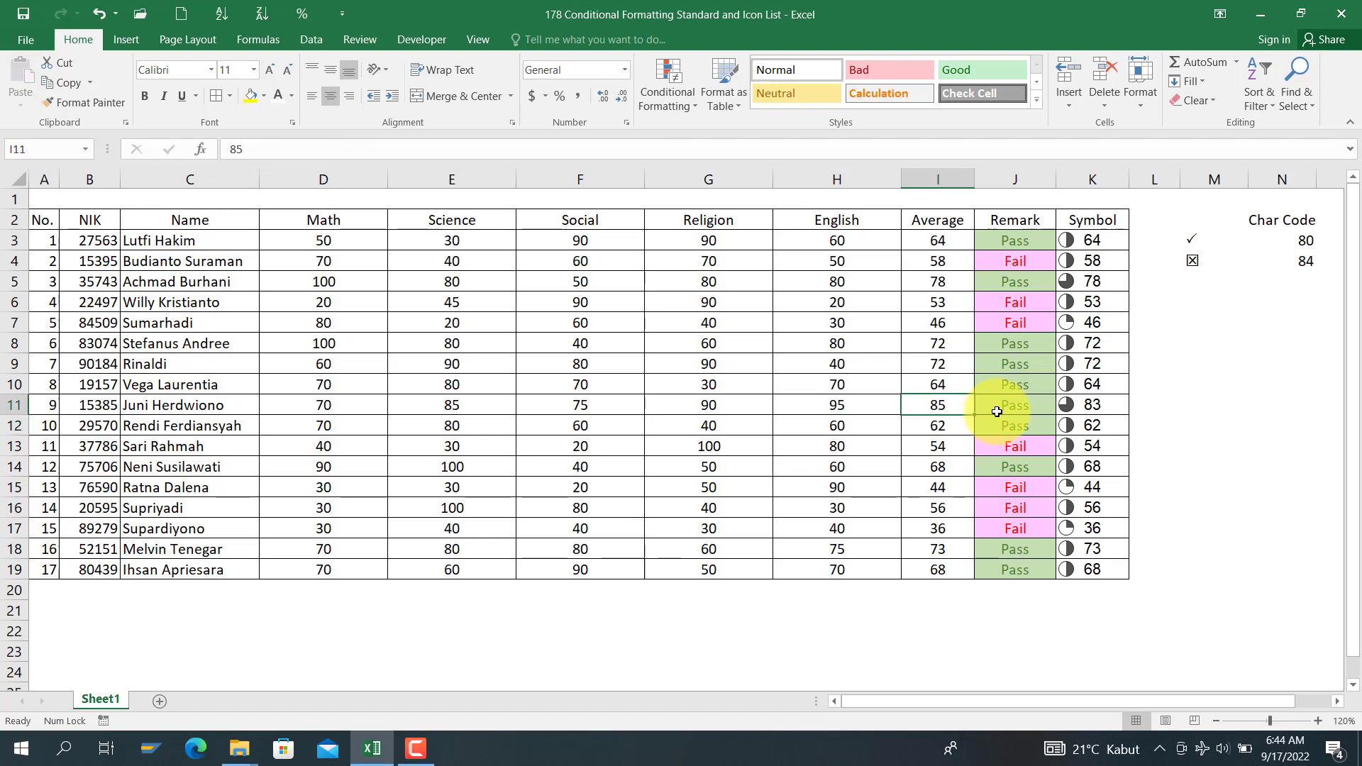
key("Right")
key("ctrl+z")
key("Right")
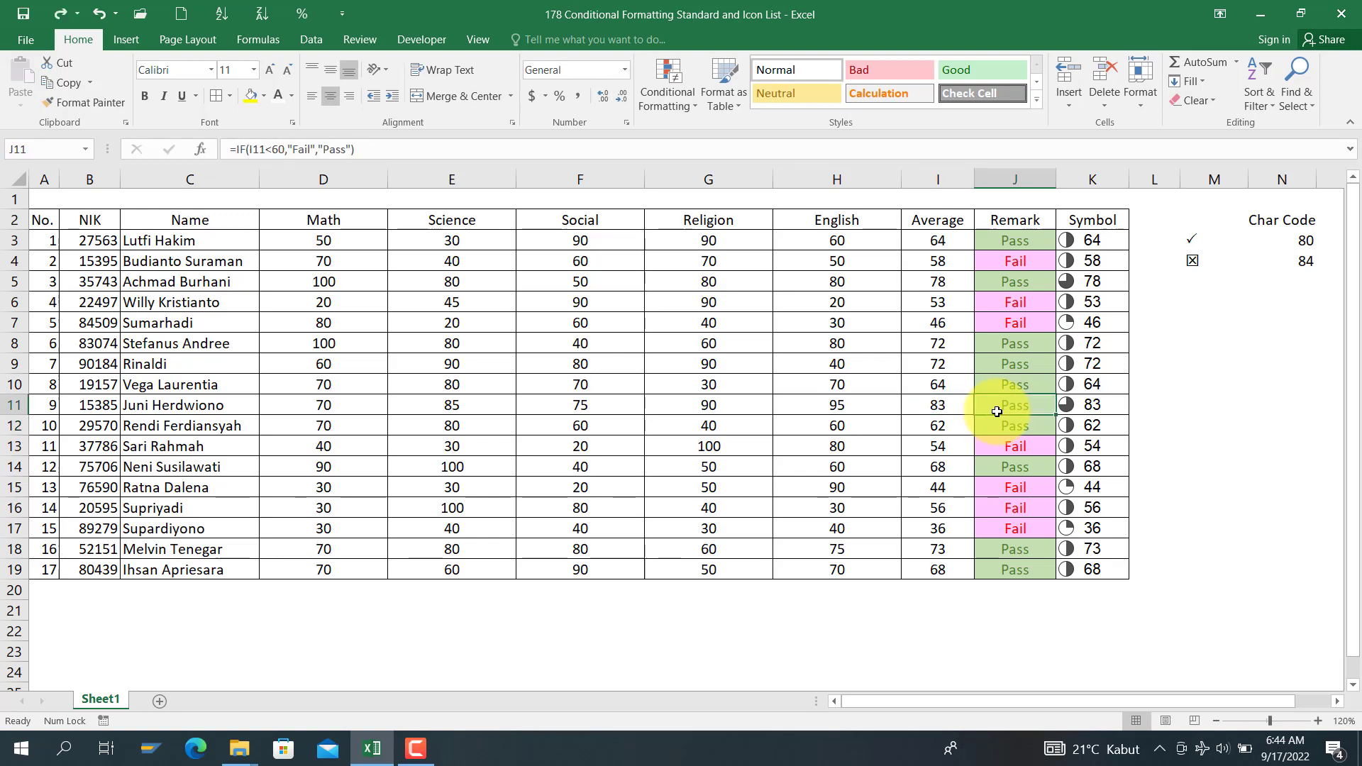
- Enter 85 in Symbol cell K11 to test the full-circle threshold, and undo the entry
key("Right")
type("85")
key("Return")
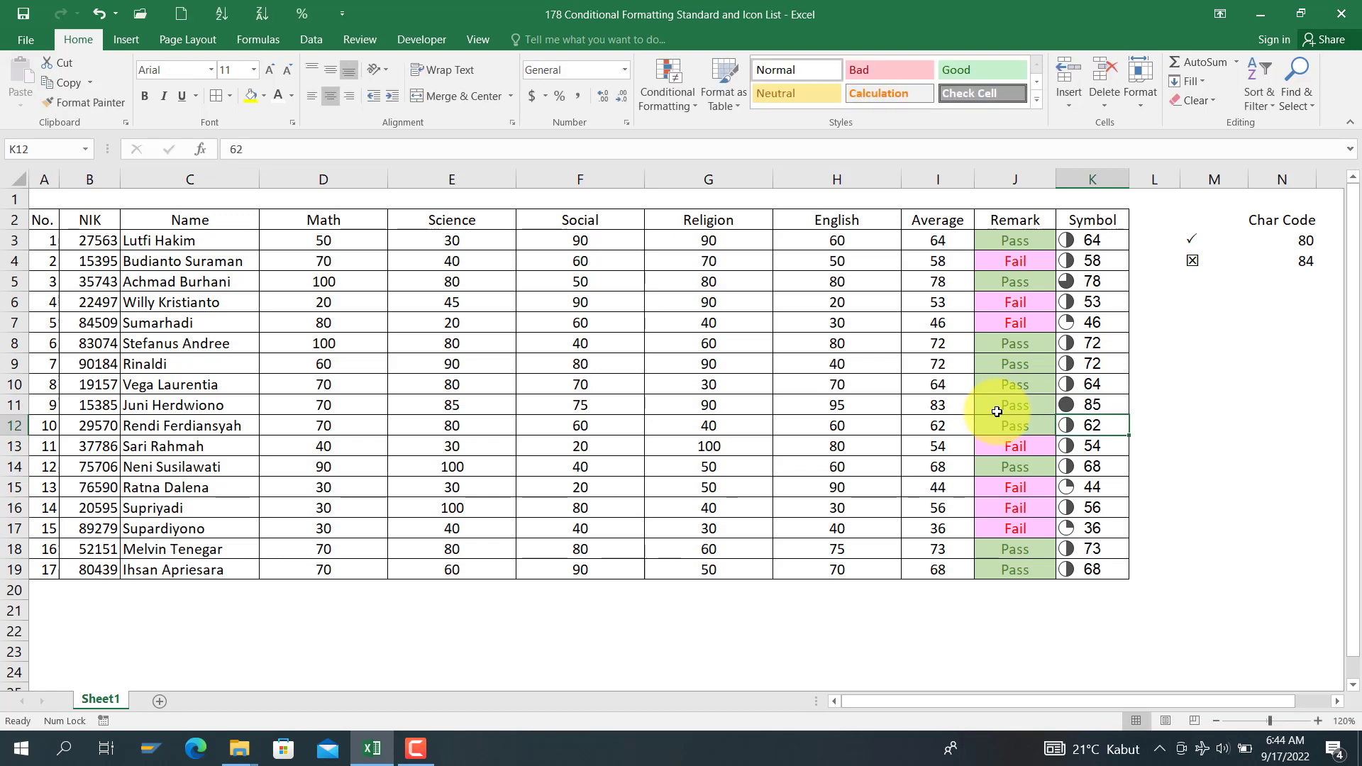
left_click(1081, 403)
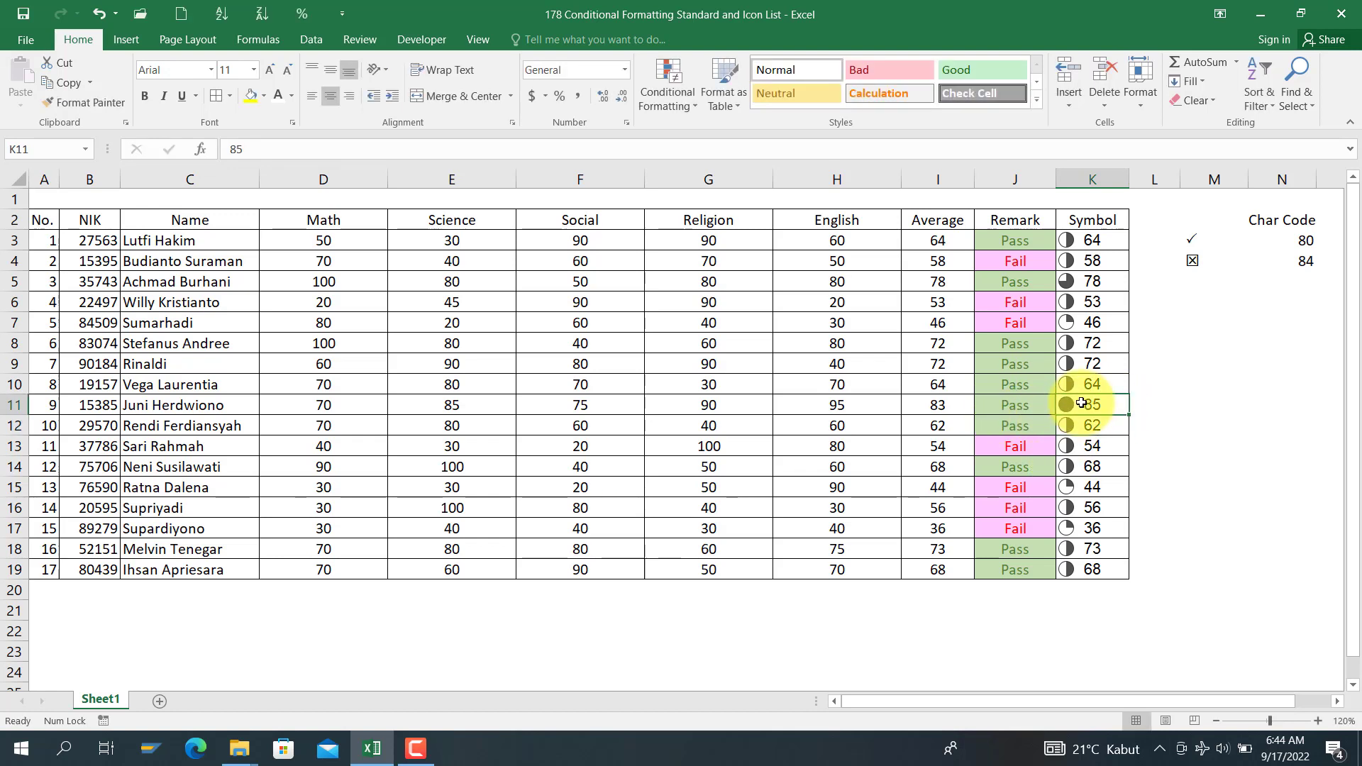
key("ctrl+z")
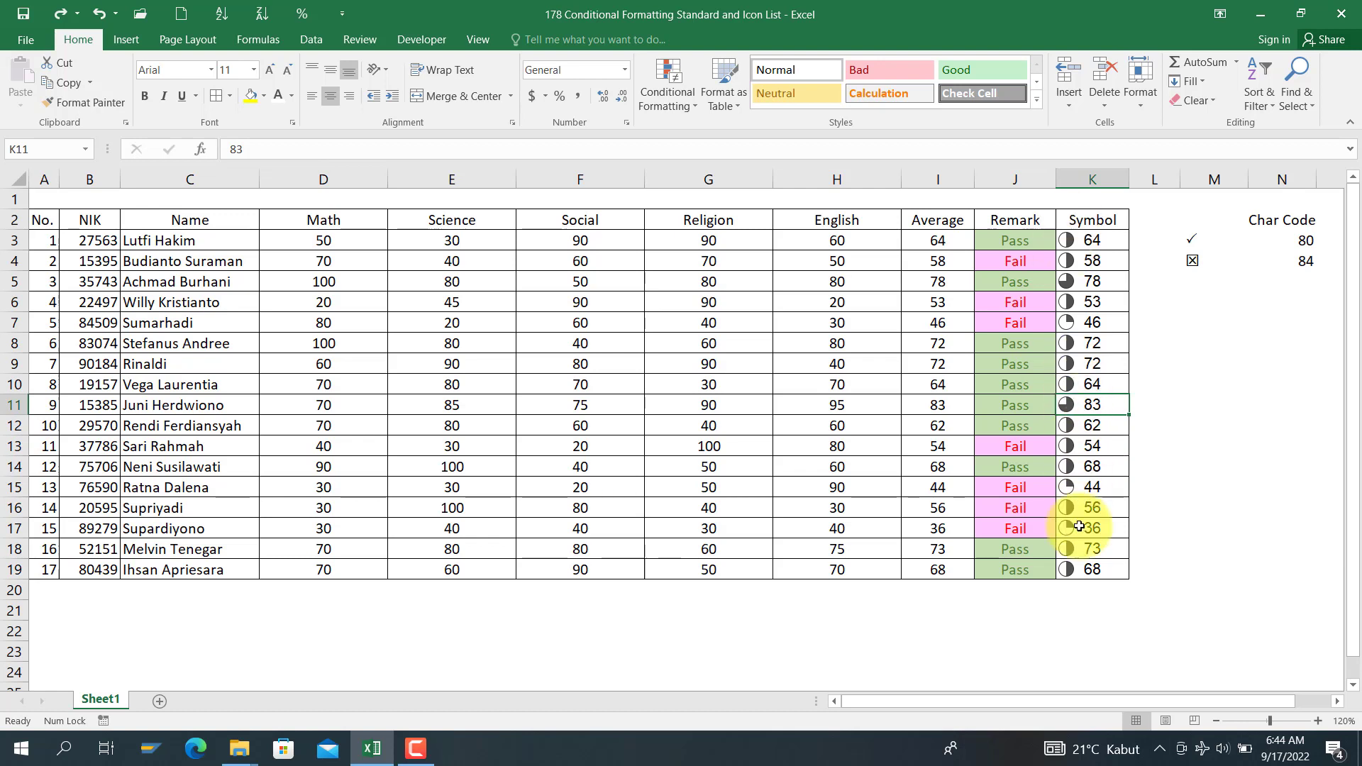
- Edit the icon set rule for K3:K19 to show only the icons without the numbers, and apply it
left_click(1088, 240)
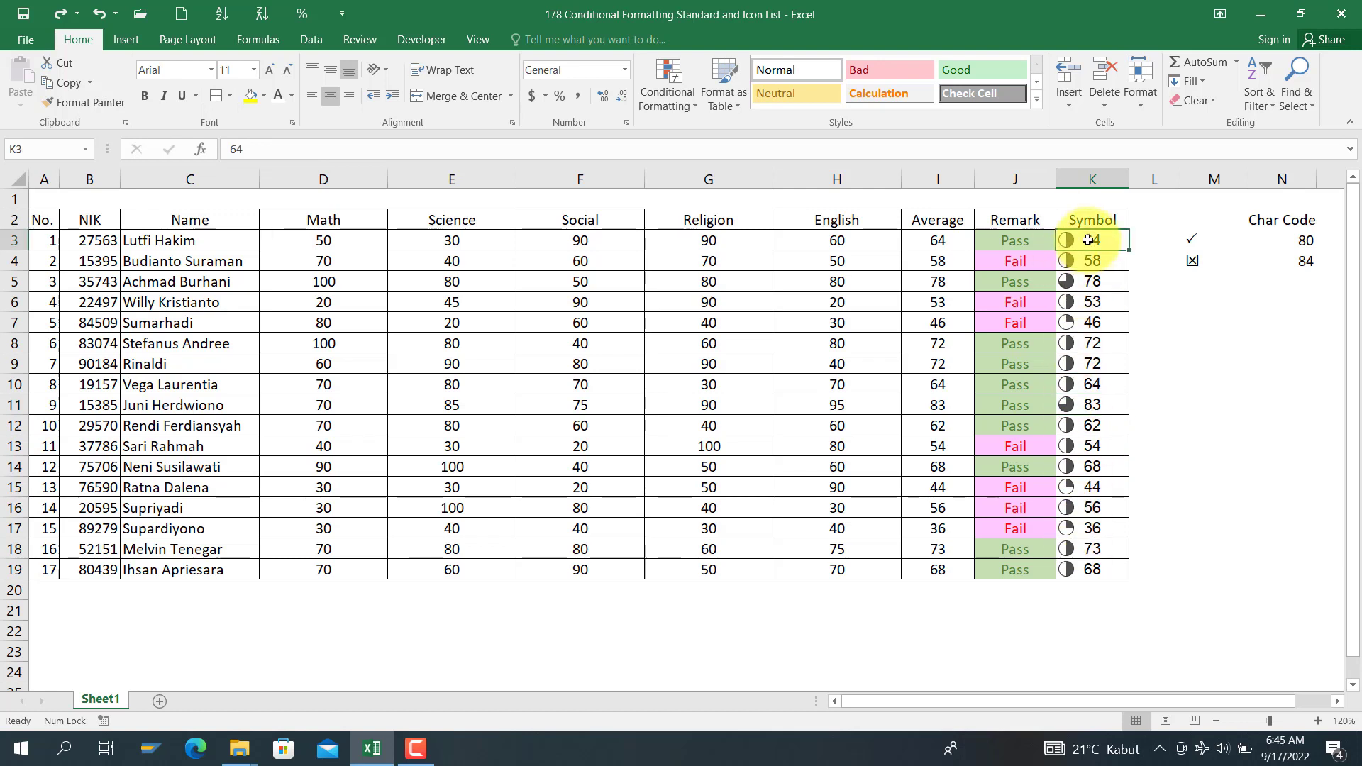
key("ctrl+shift+Down")
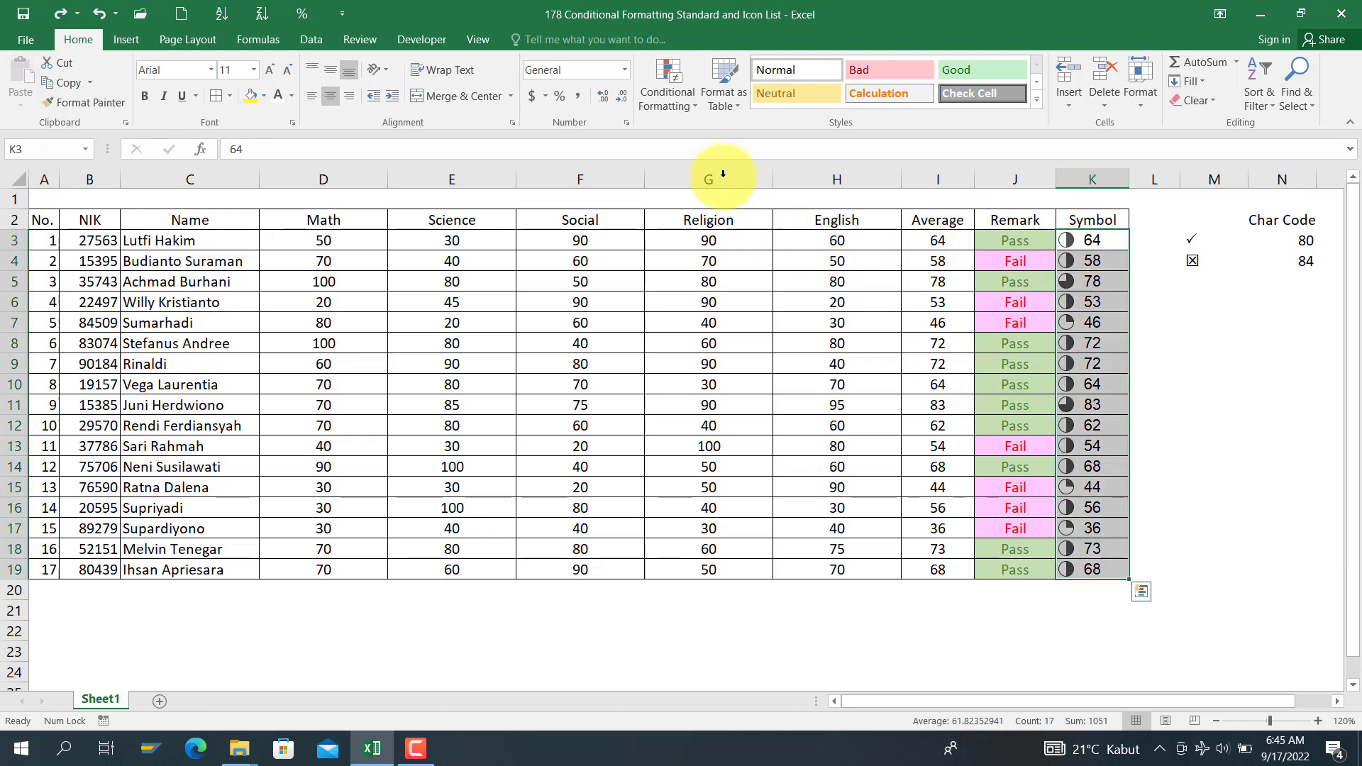
left_click(673, 98)
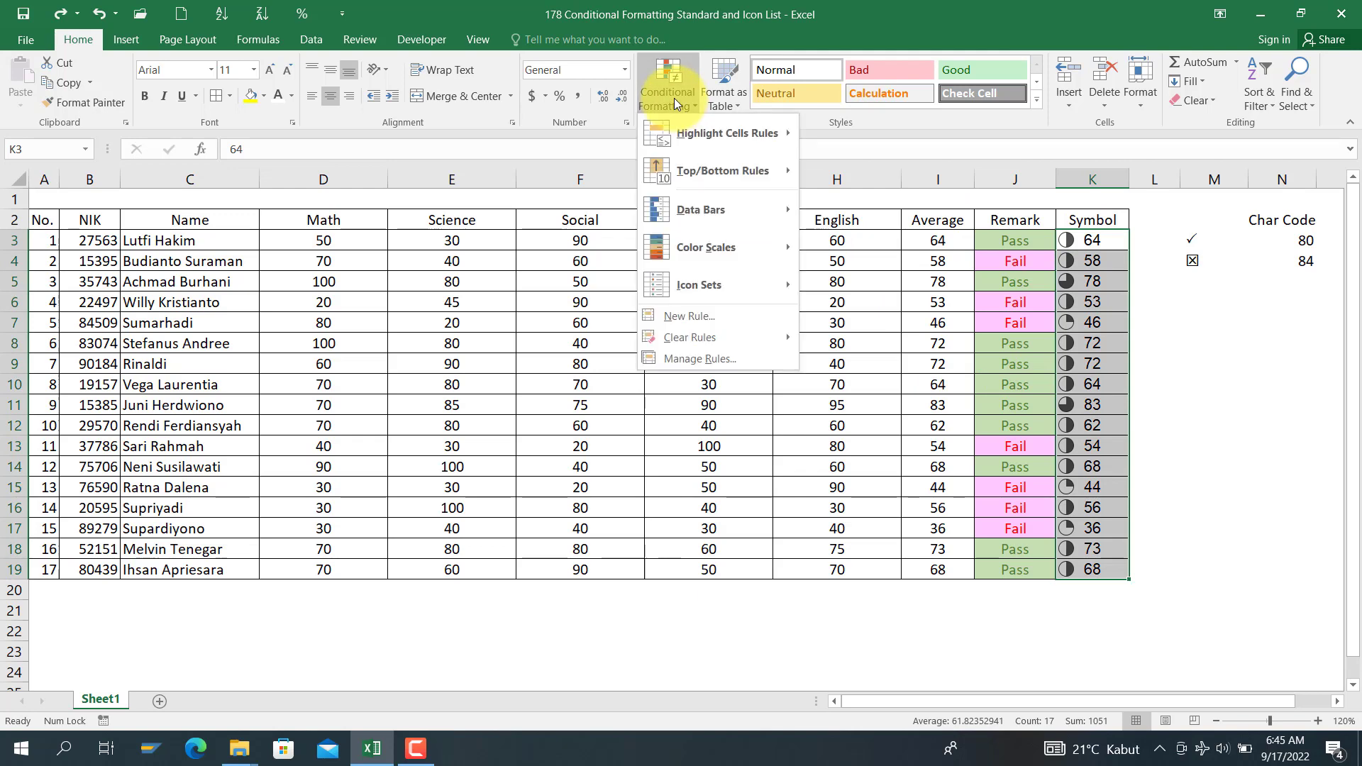
left_click(697, 359)
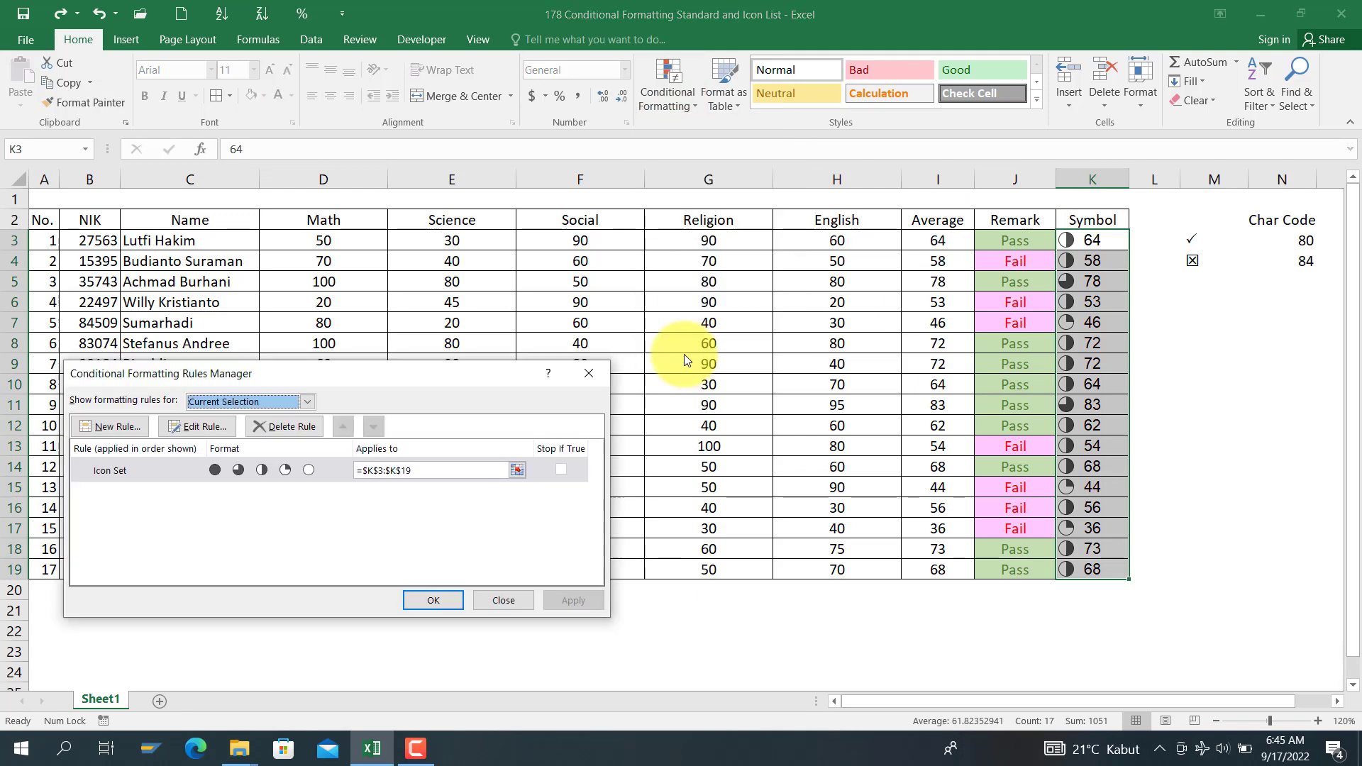
left_click(208, 428)
left_click(315, 493)
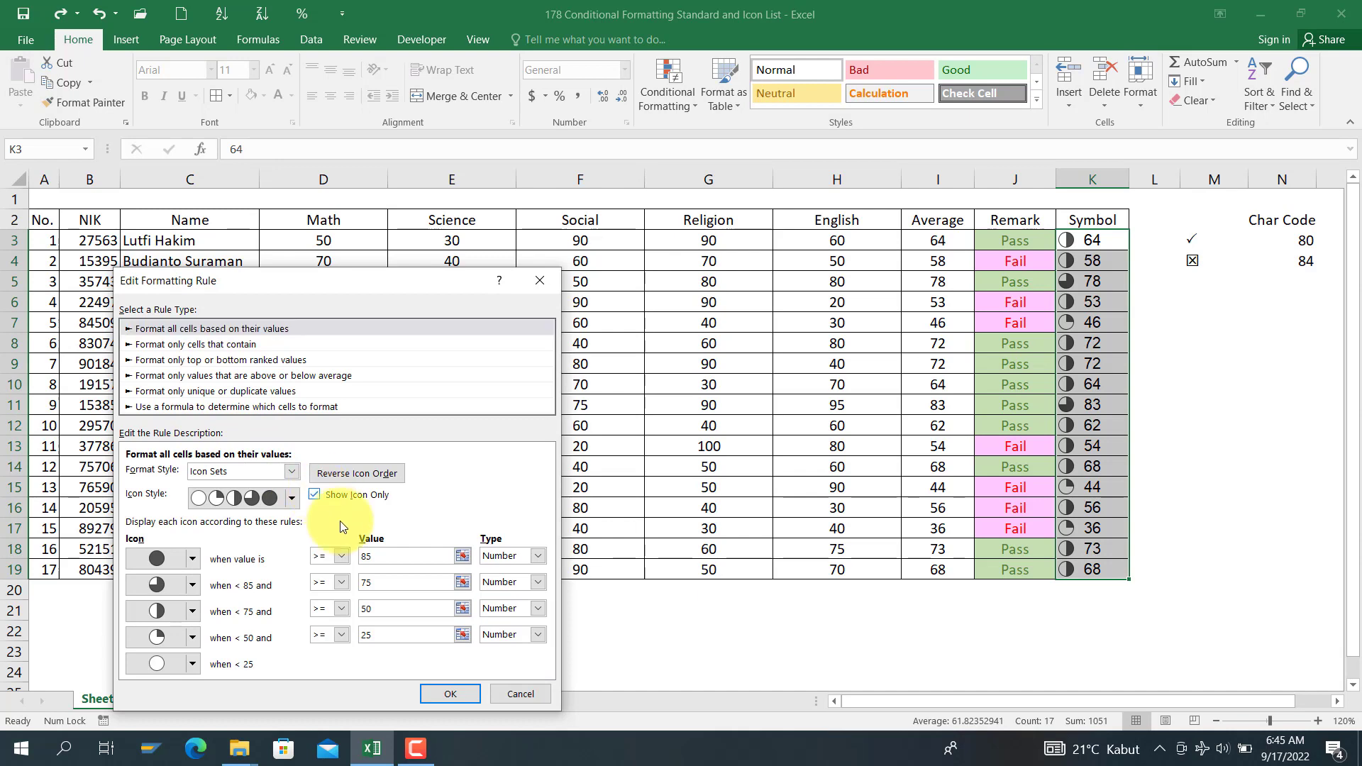
left_click(439, 695)
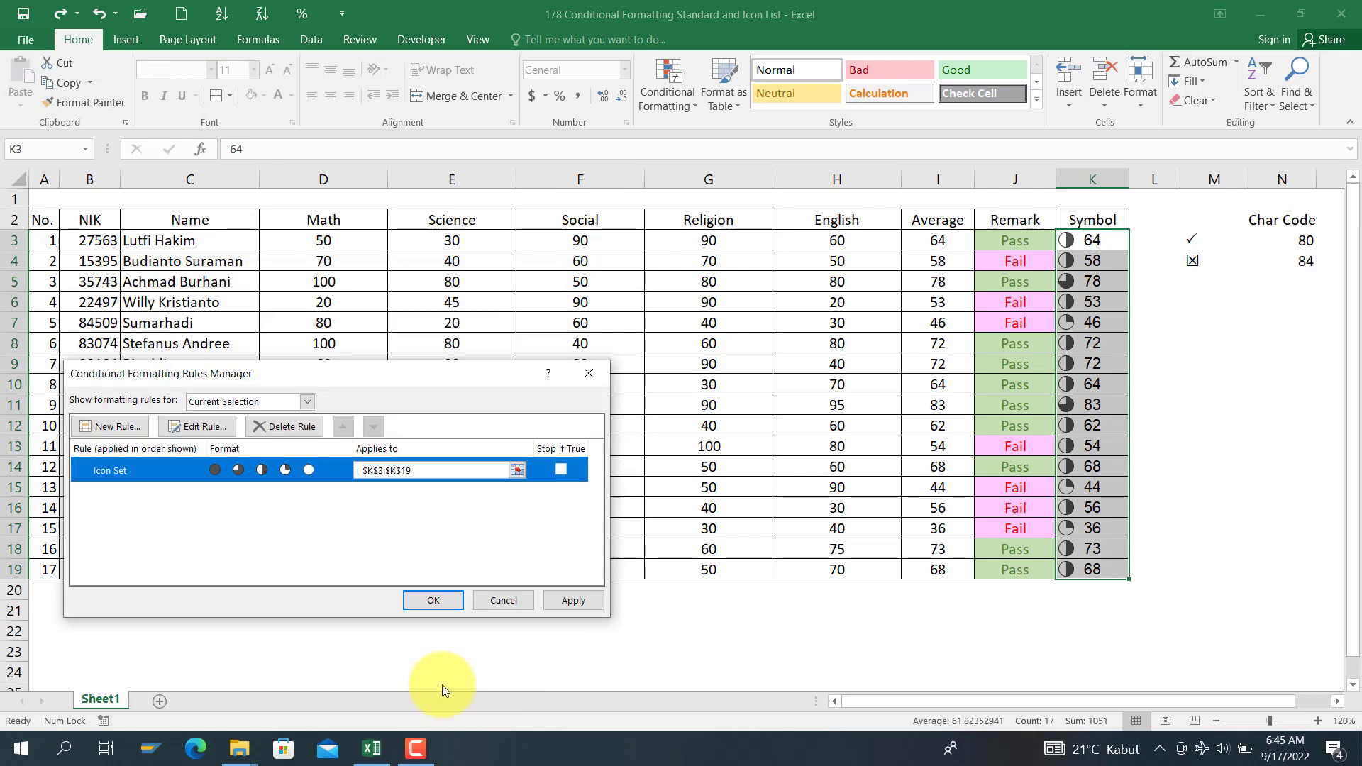
left_click(417, 605)
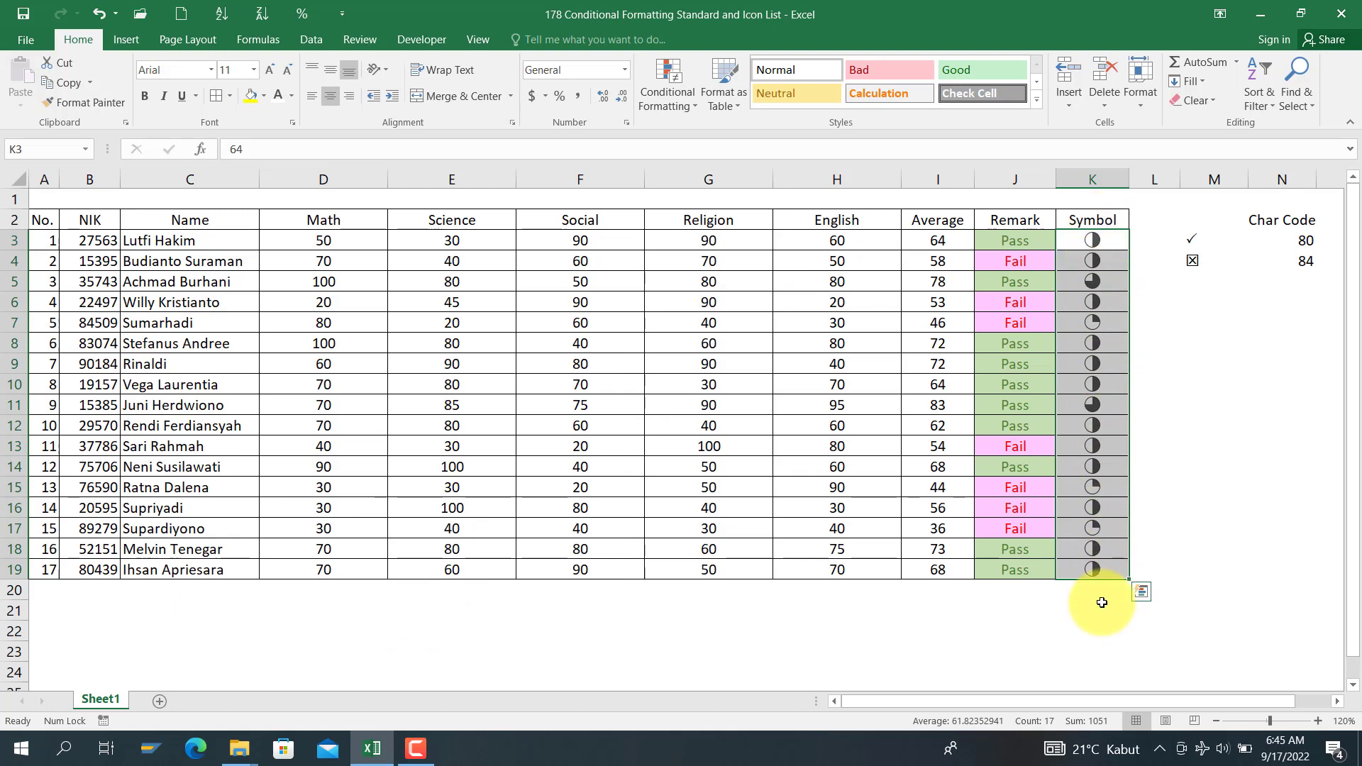
- Delete the Symbol column values in K3:K19
left_click(1086, 246)
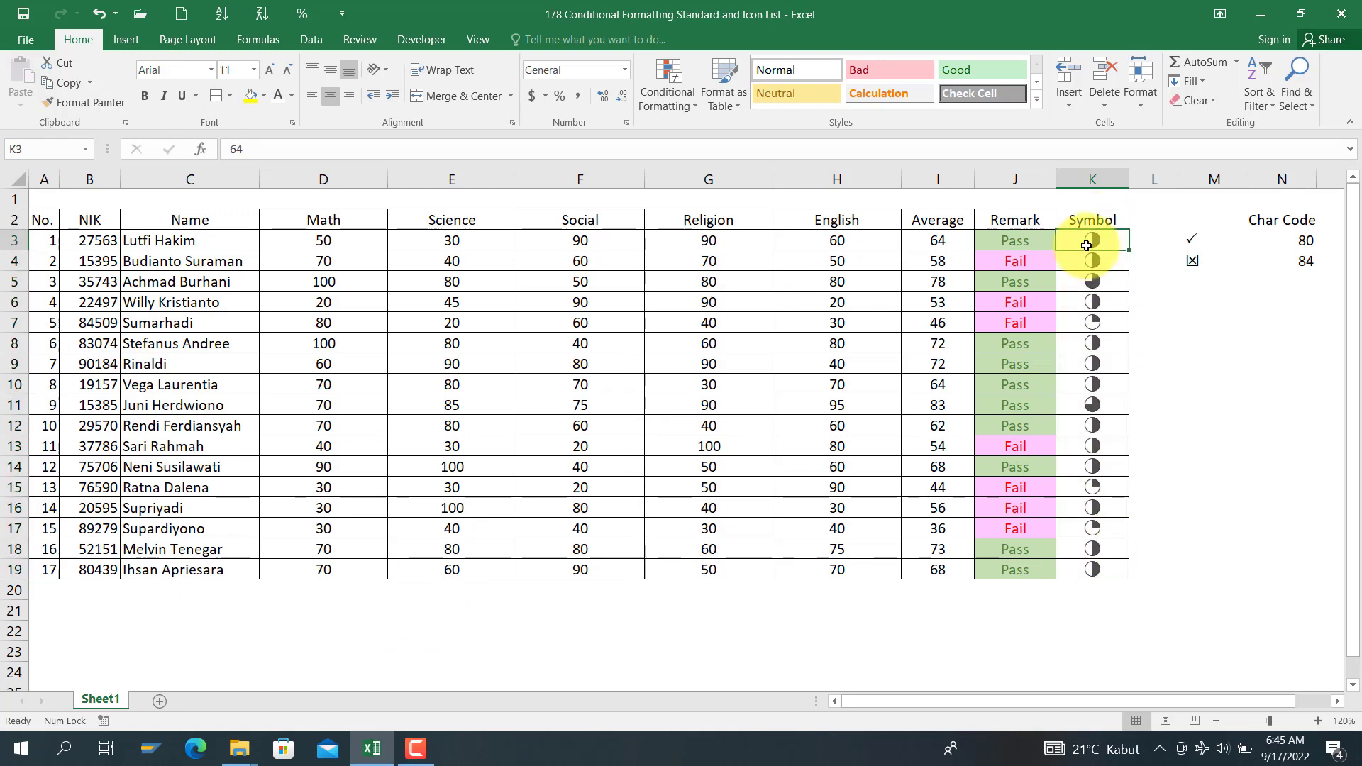
key("ctrl+shift+Down")
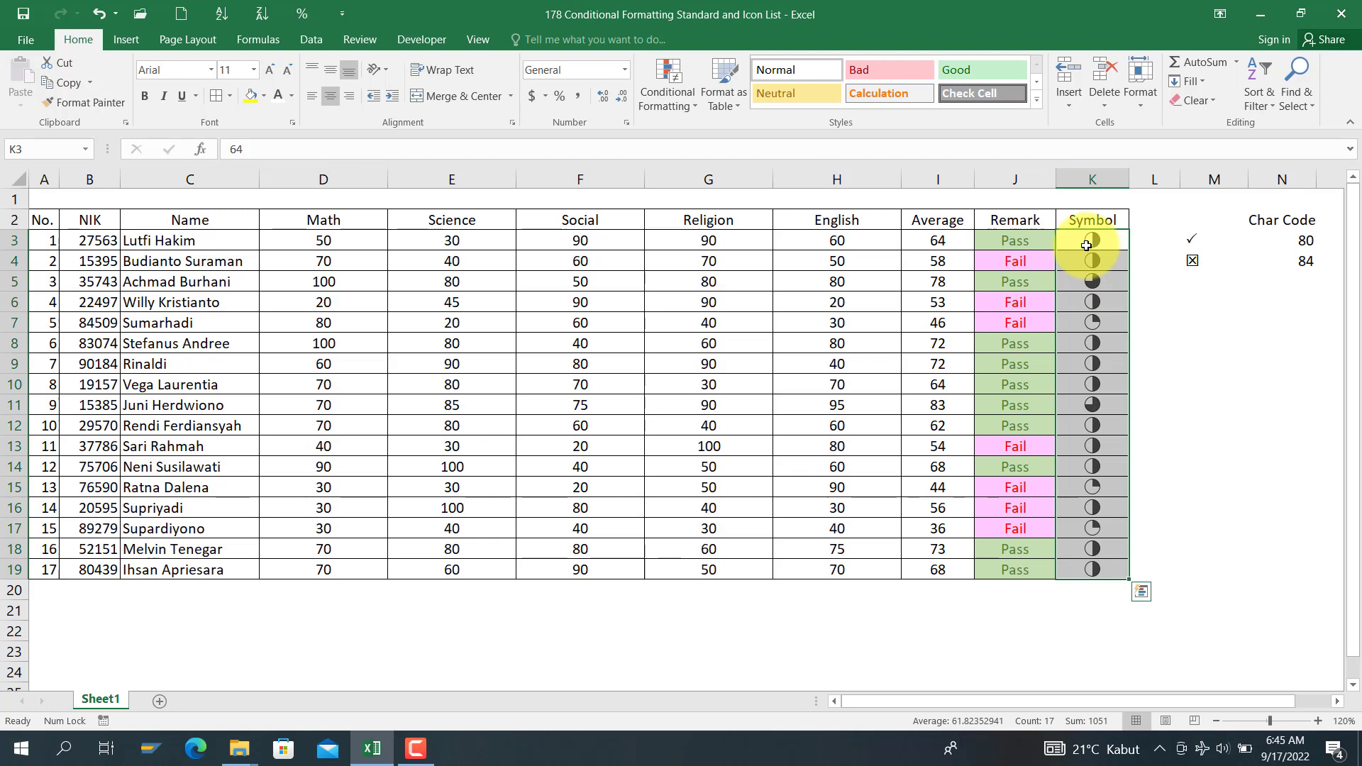
key("Delete")
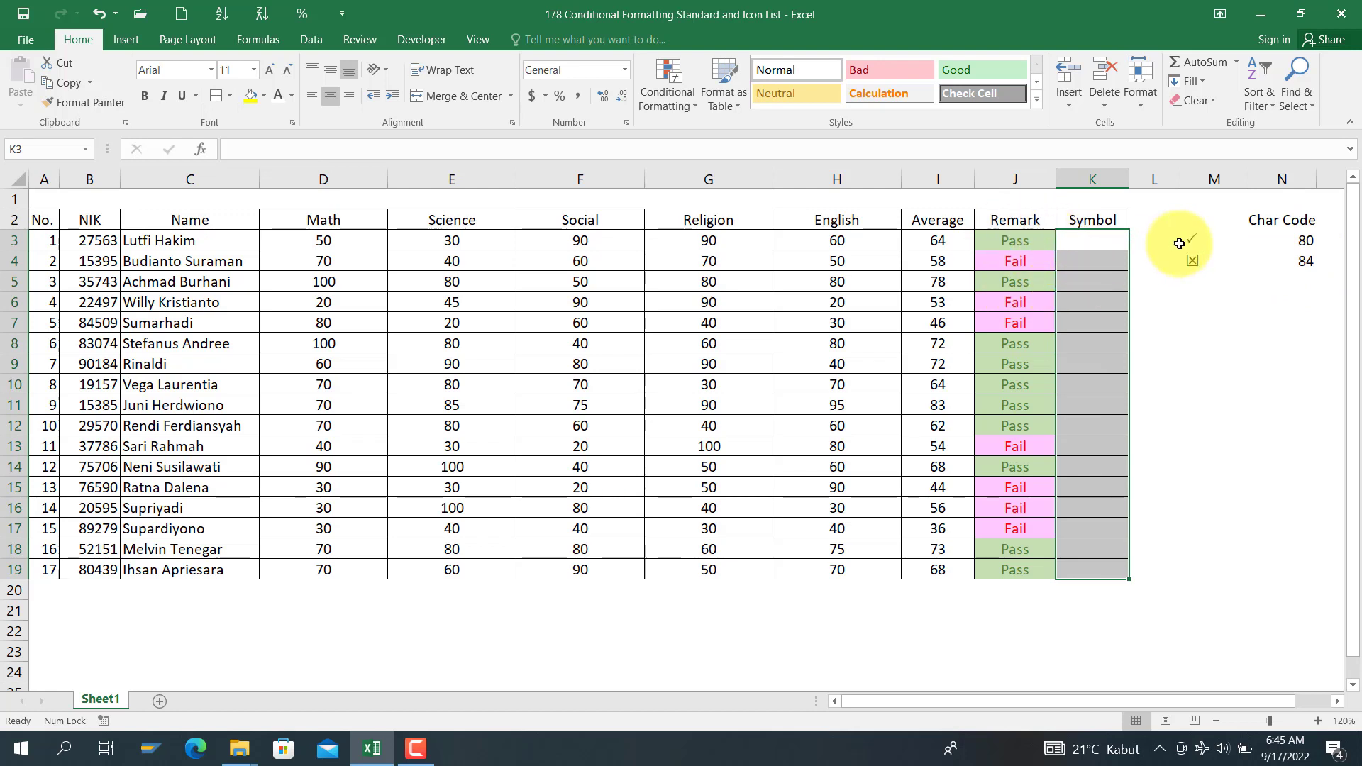
- Insert the Wingdings 2 check mark, character code 80, into K3
left_click(1090, 242)
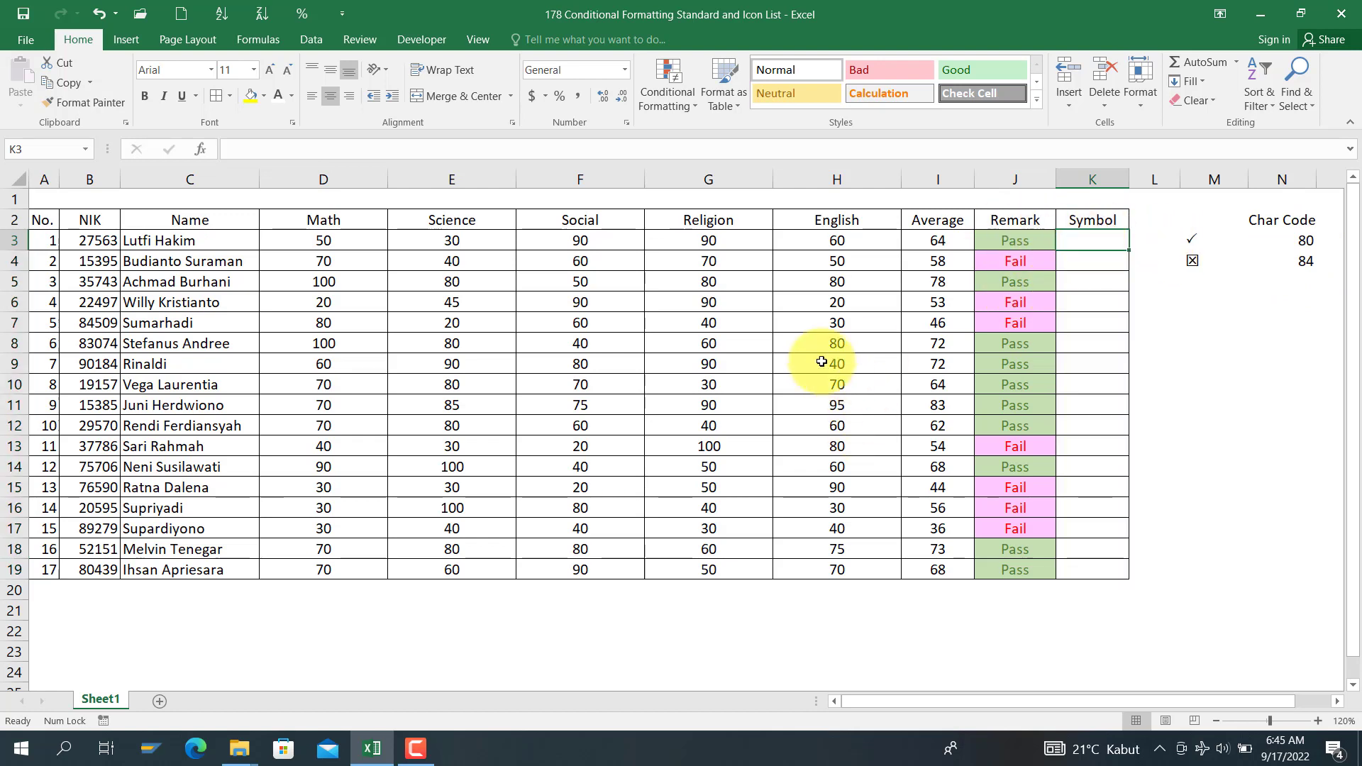
left_click(127, 39)
left_click(1271, 84)
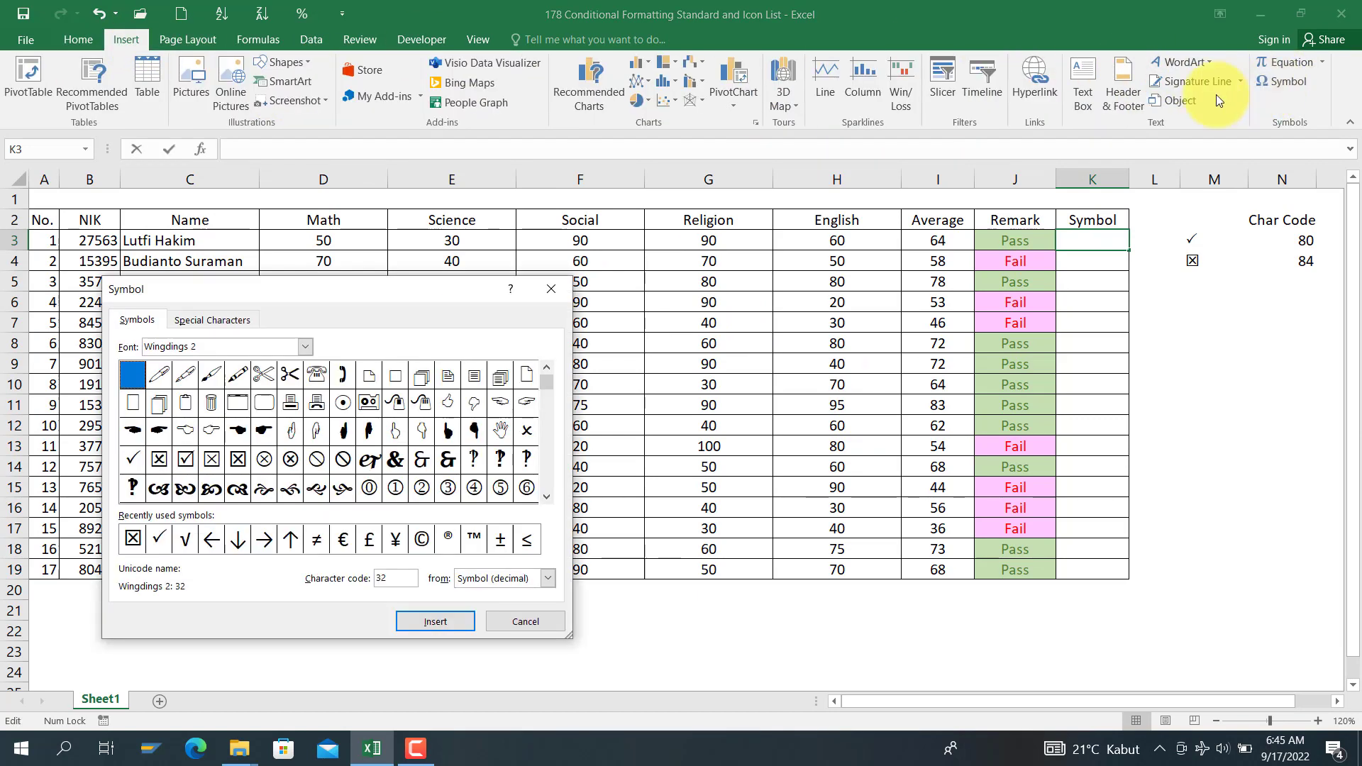
left_click(134, 457)
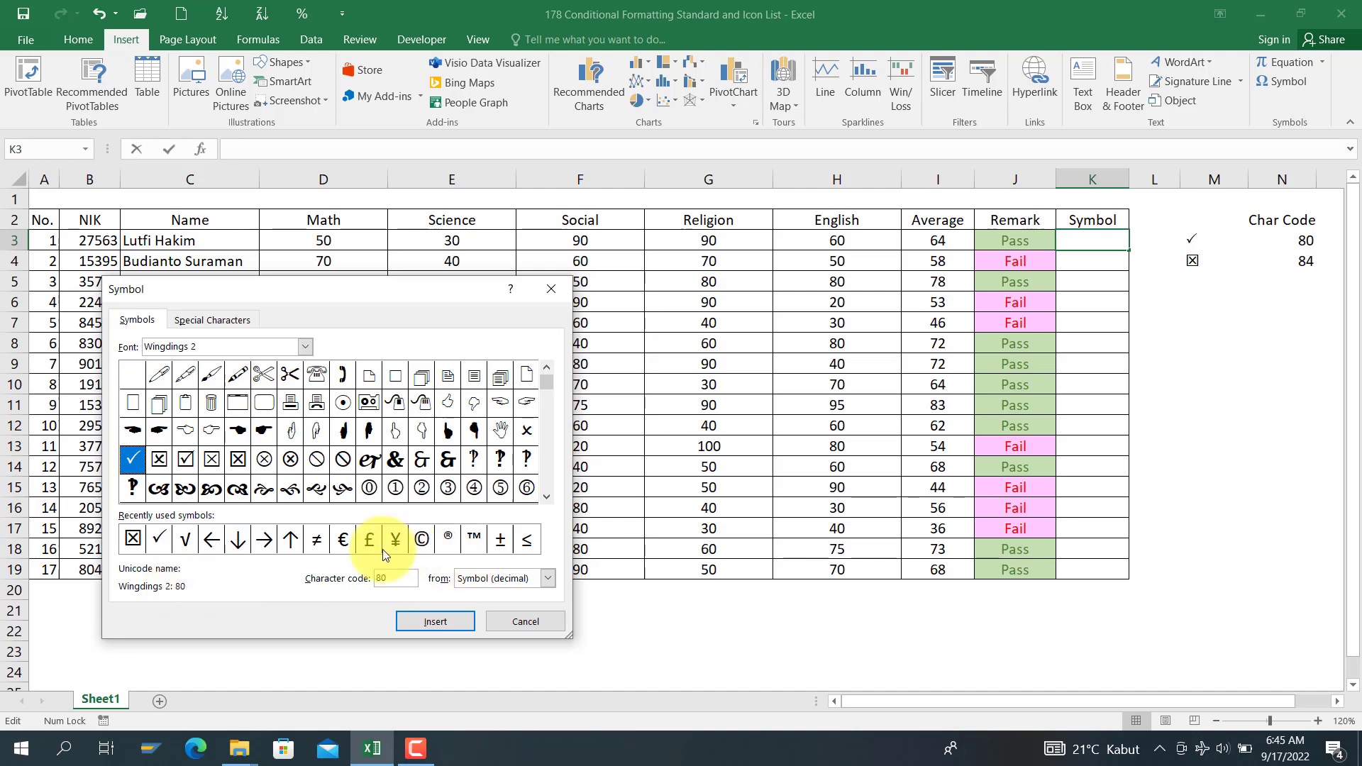
left_click(437, 621)
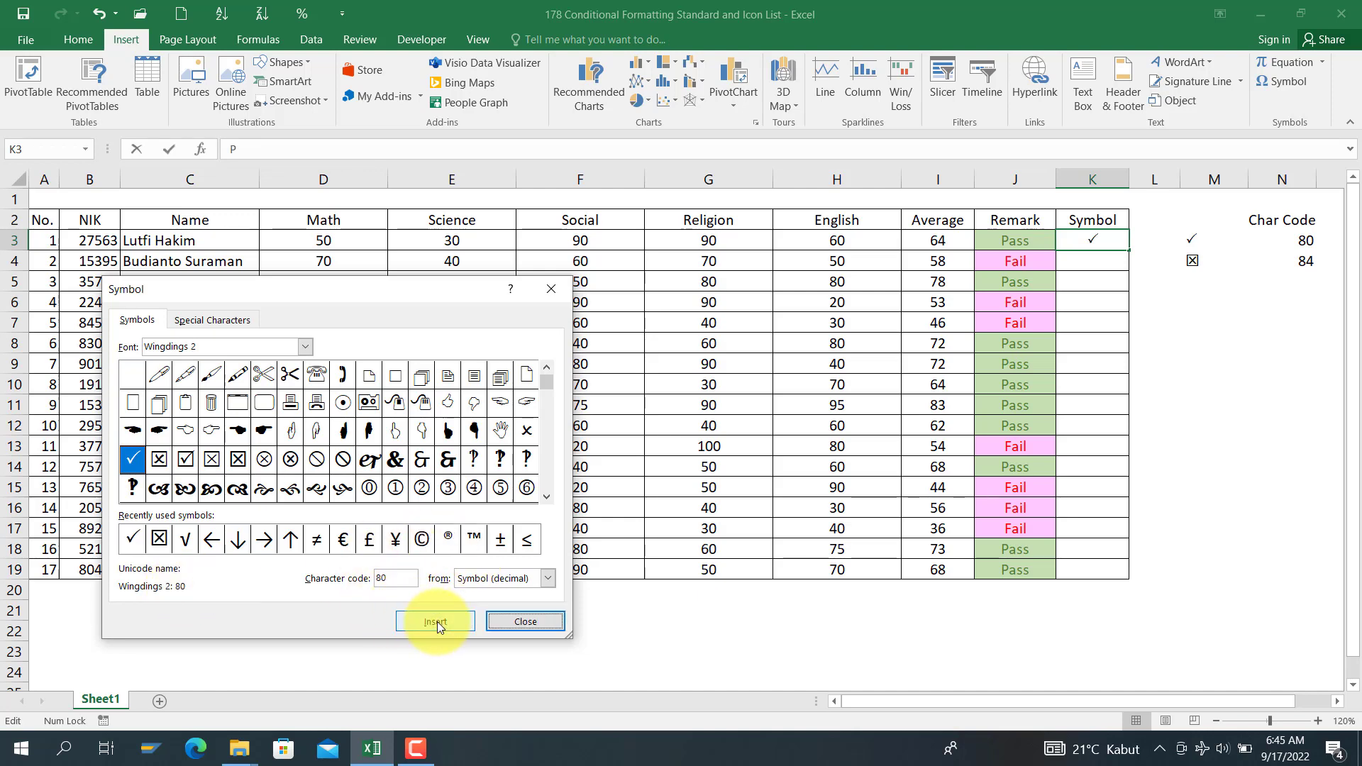
left_click(522, 621)
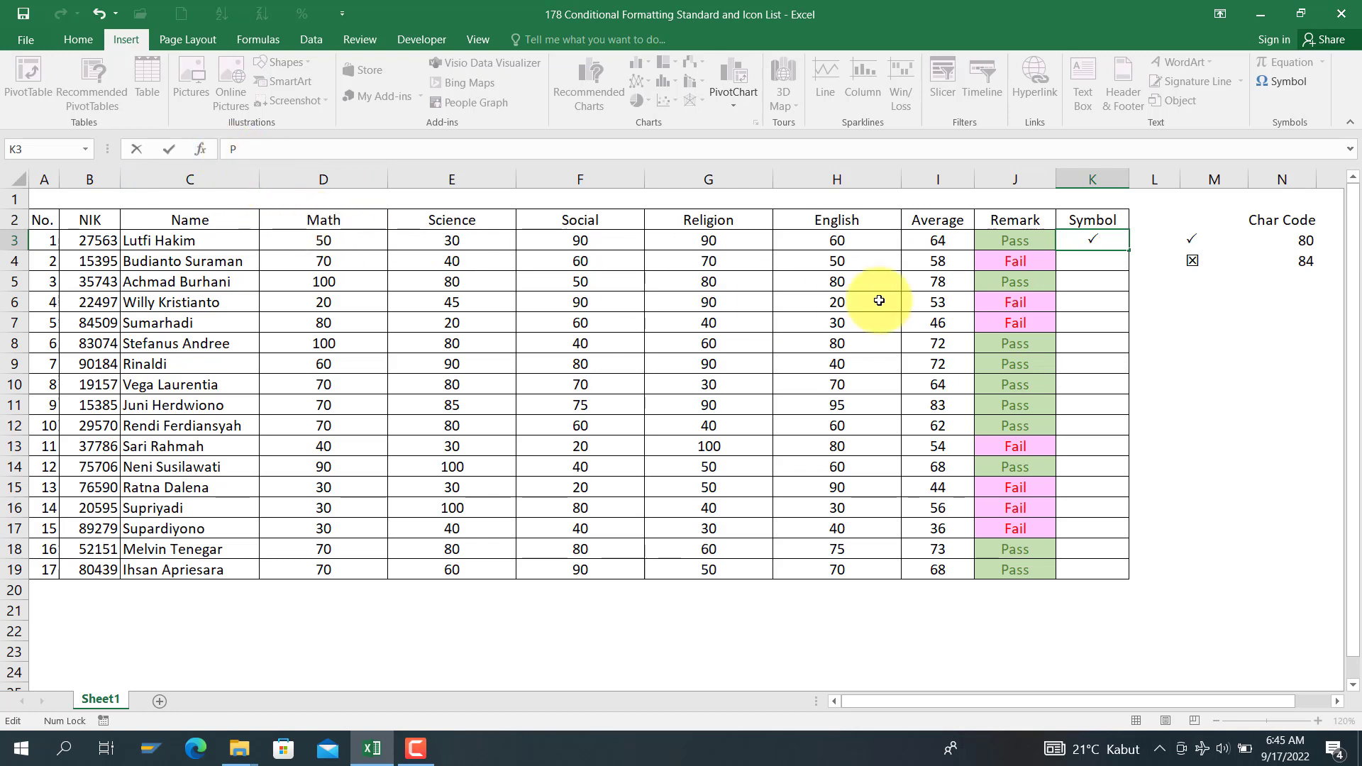
- Insert the Wingdings 2 boxed X symbol, character code 84, into K4
left_click(1057, 271)
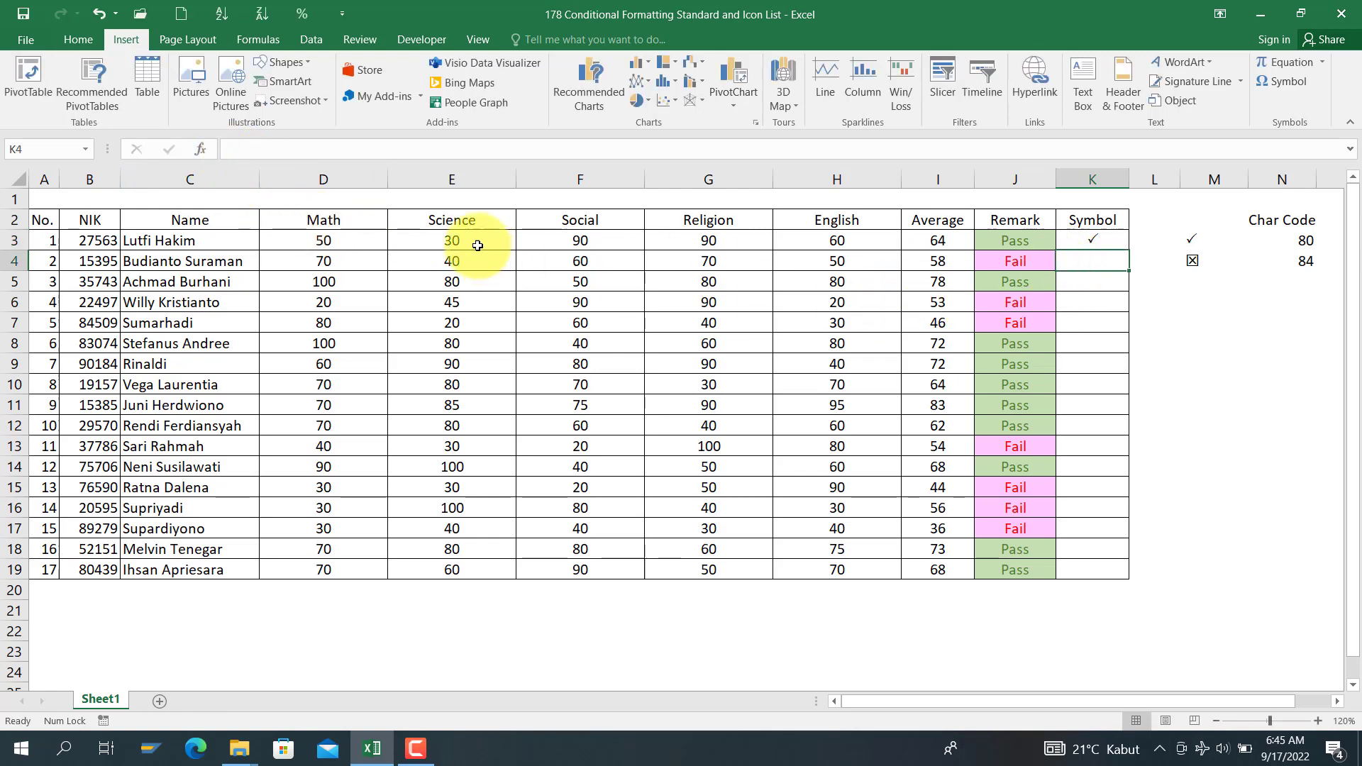
left_click(1270, 83)
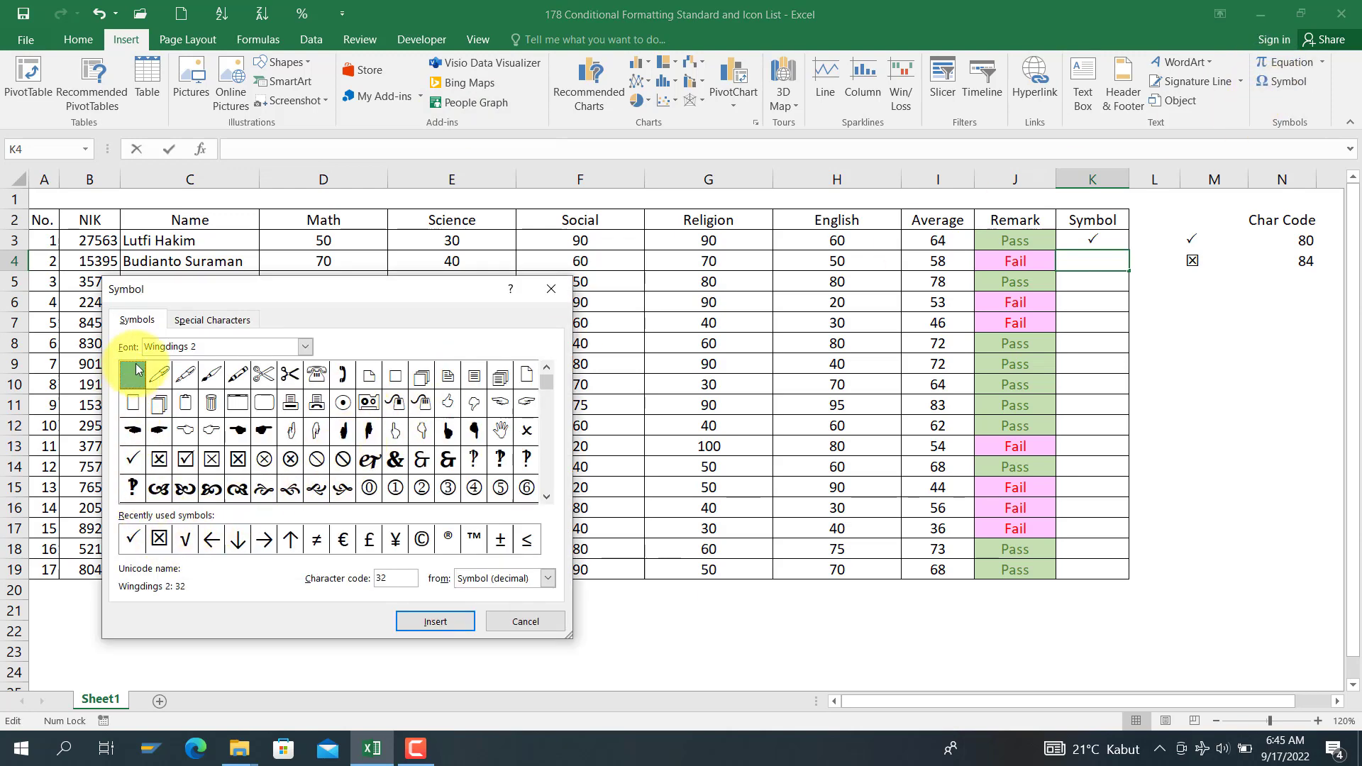
left_click(241, 468)
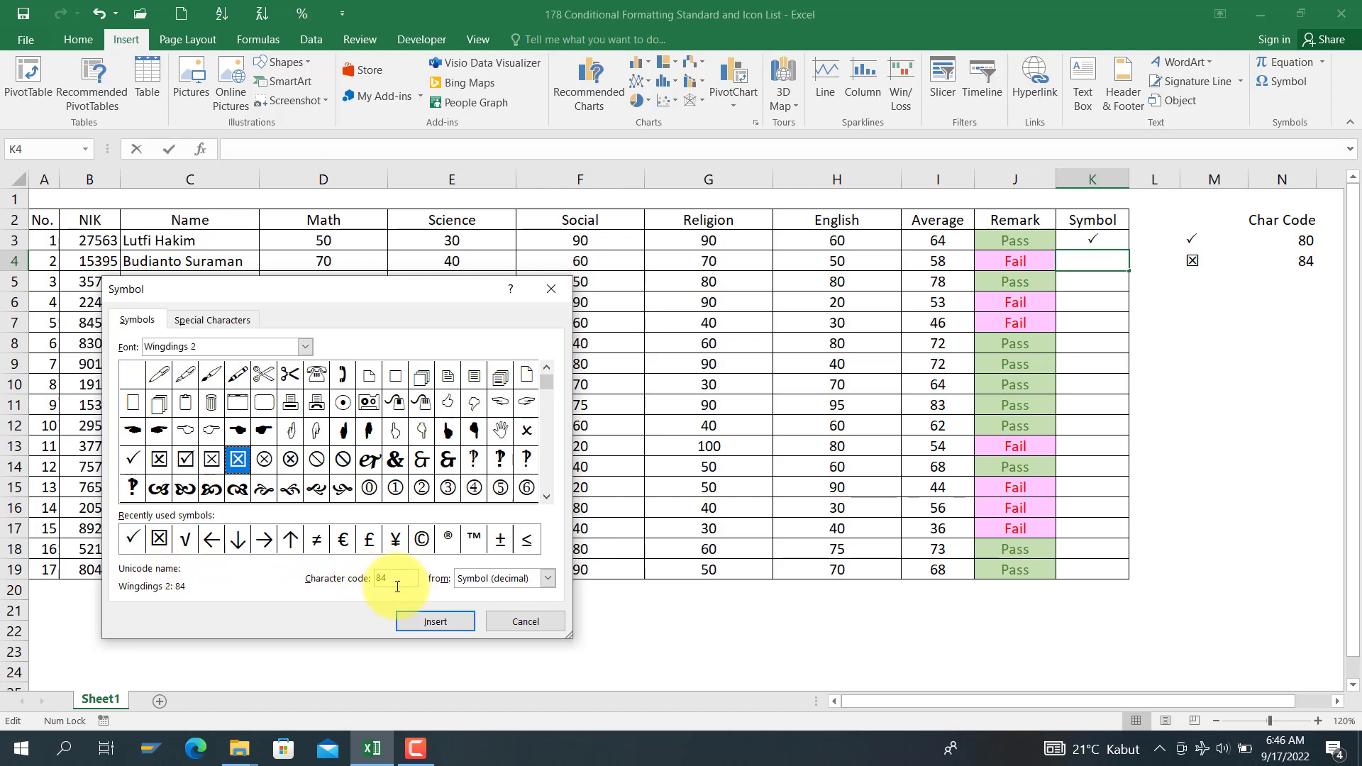
left_click(430, 618)
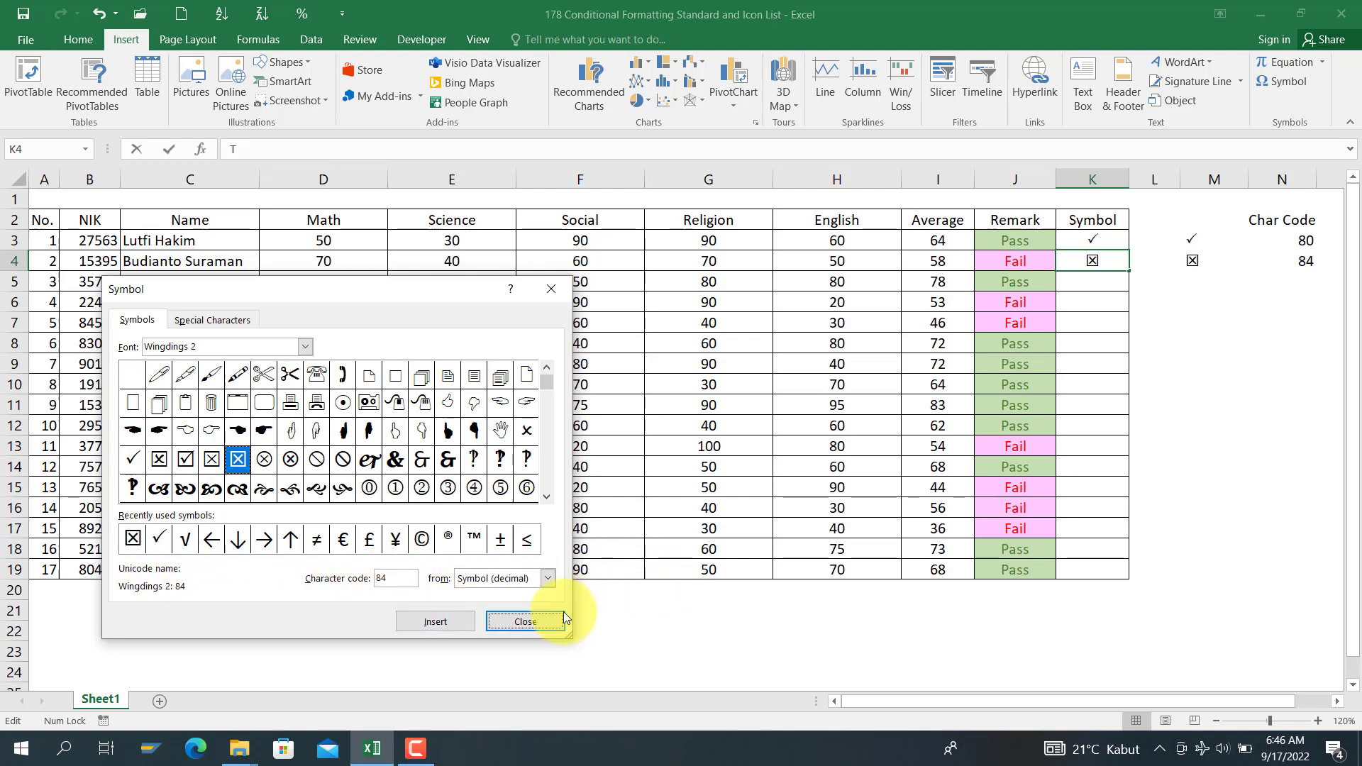
left_click(542, 621)
left_click(1086, 323)
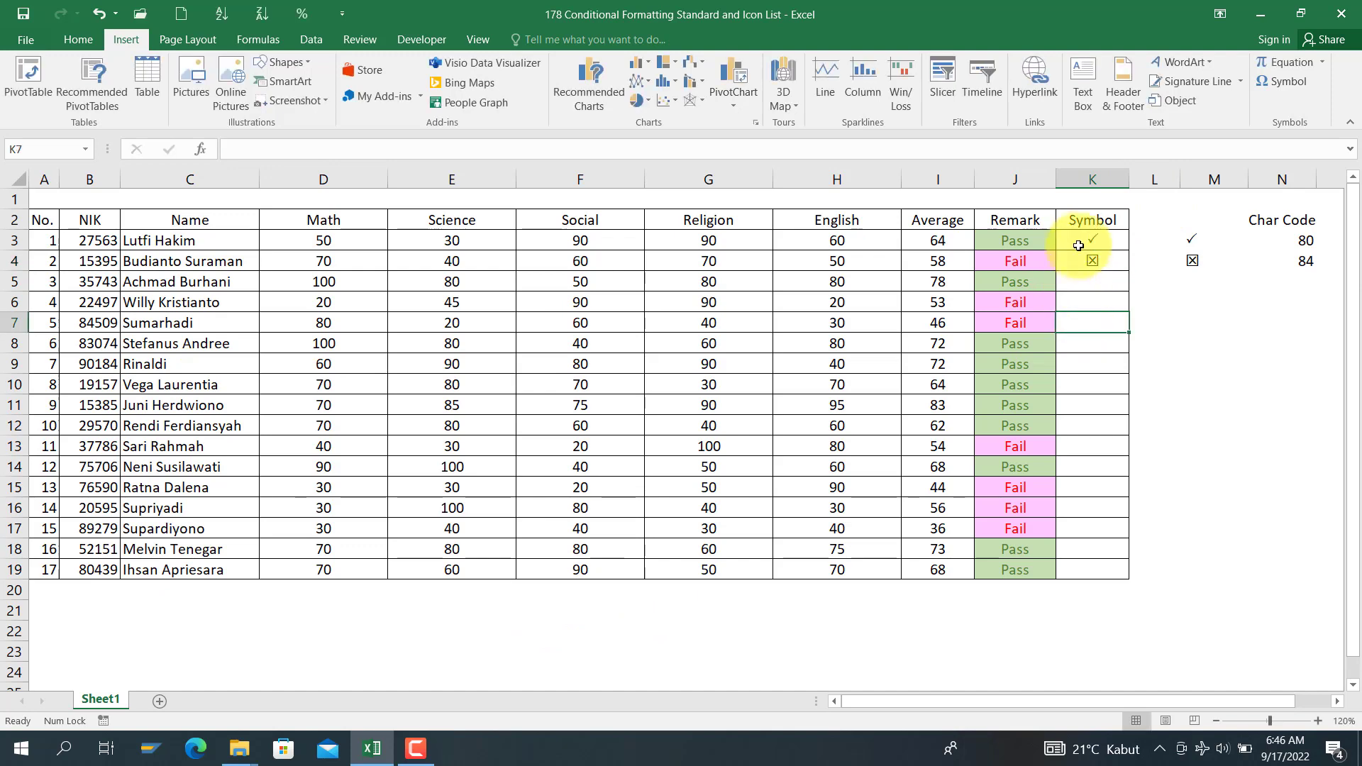
left_click(1080, 242)
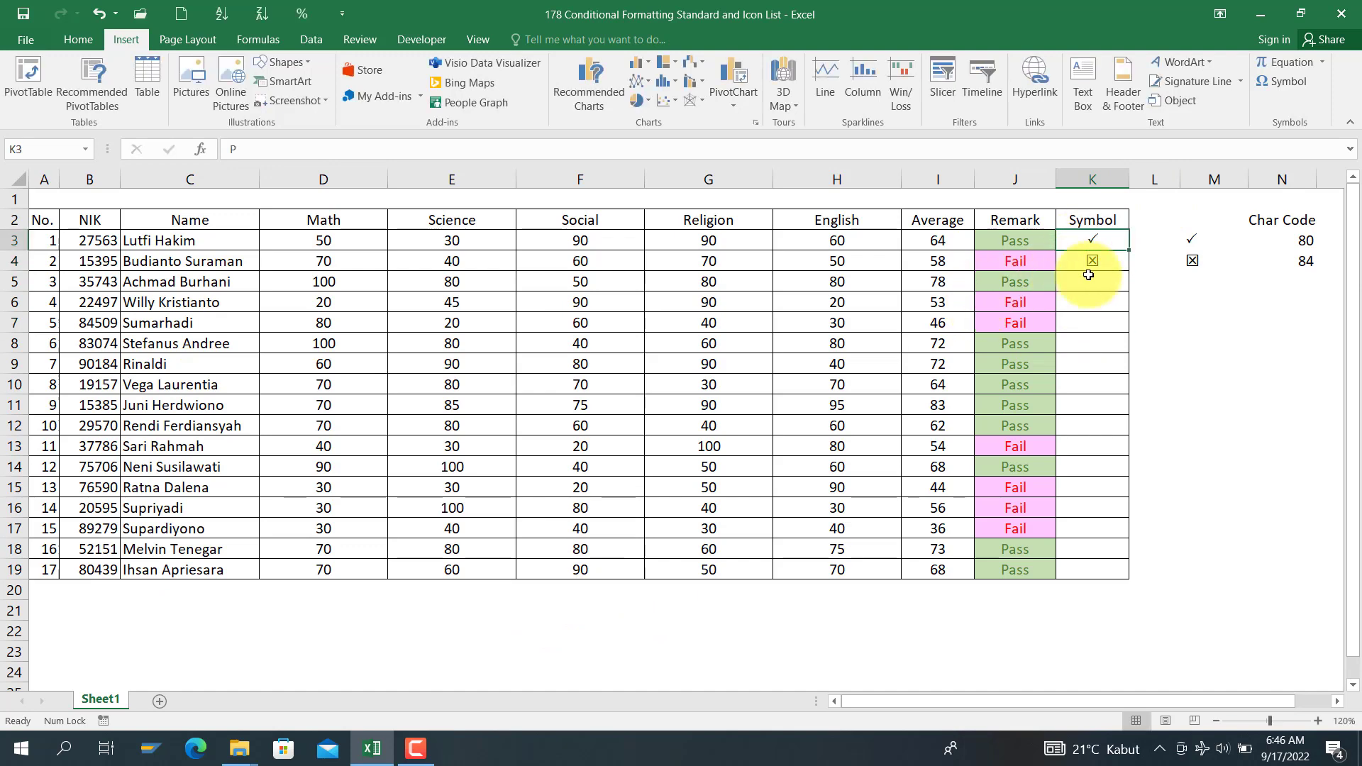
type("=if(")
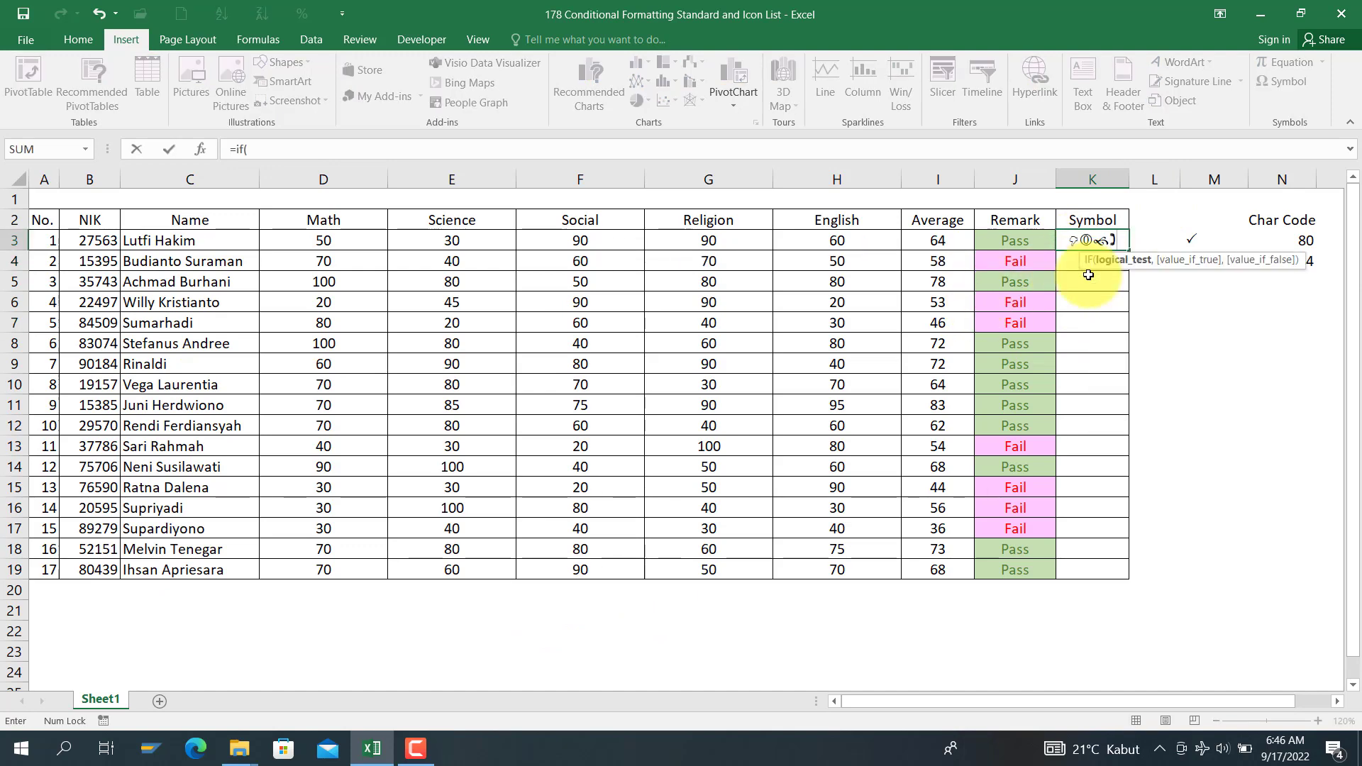
key("Escape")
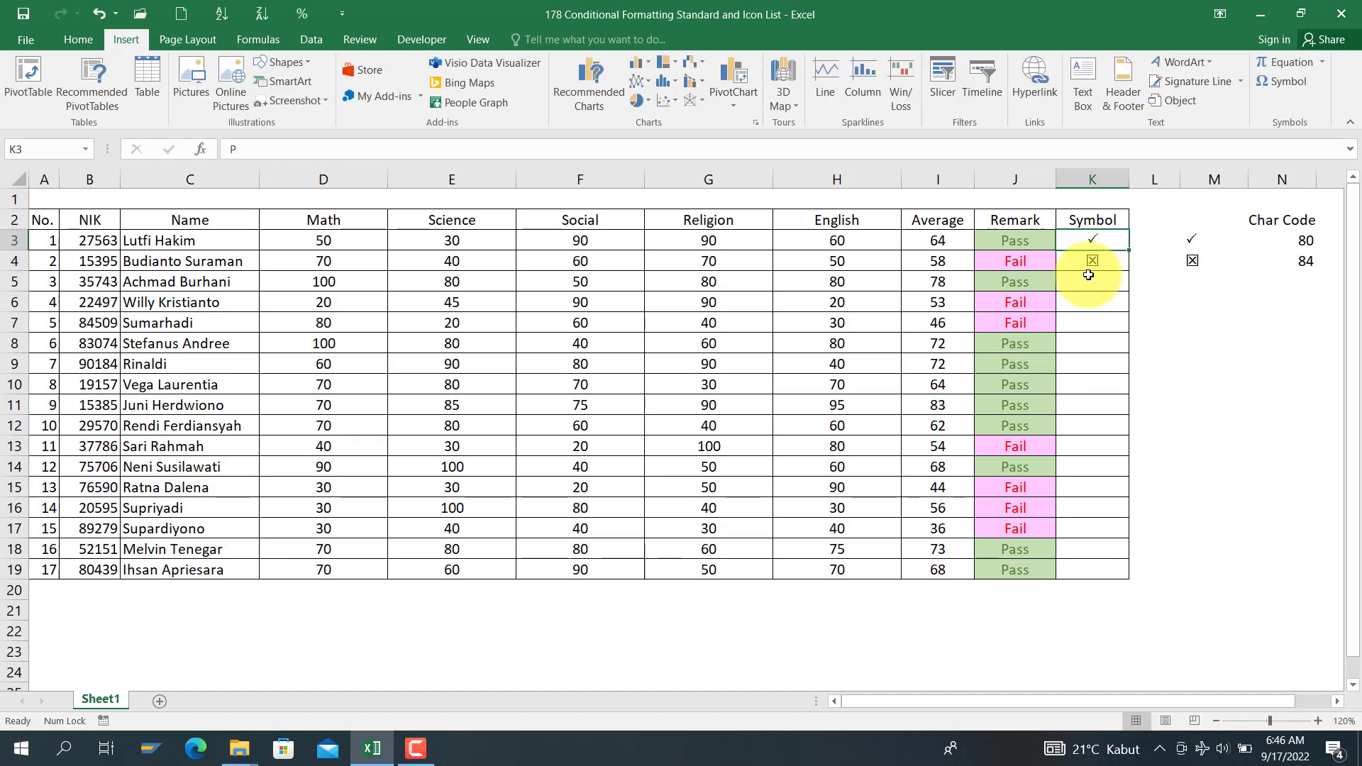
- Change the font of the two symbols in K3:K4 to Arial
left_click(1089, 263, "shift")
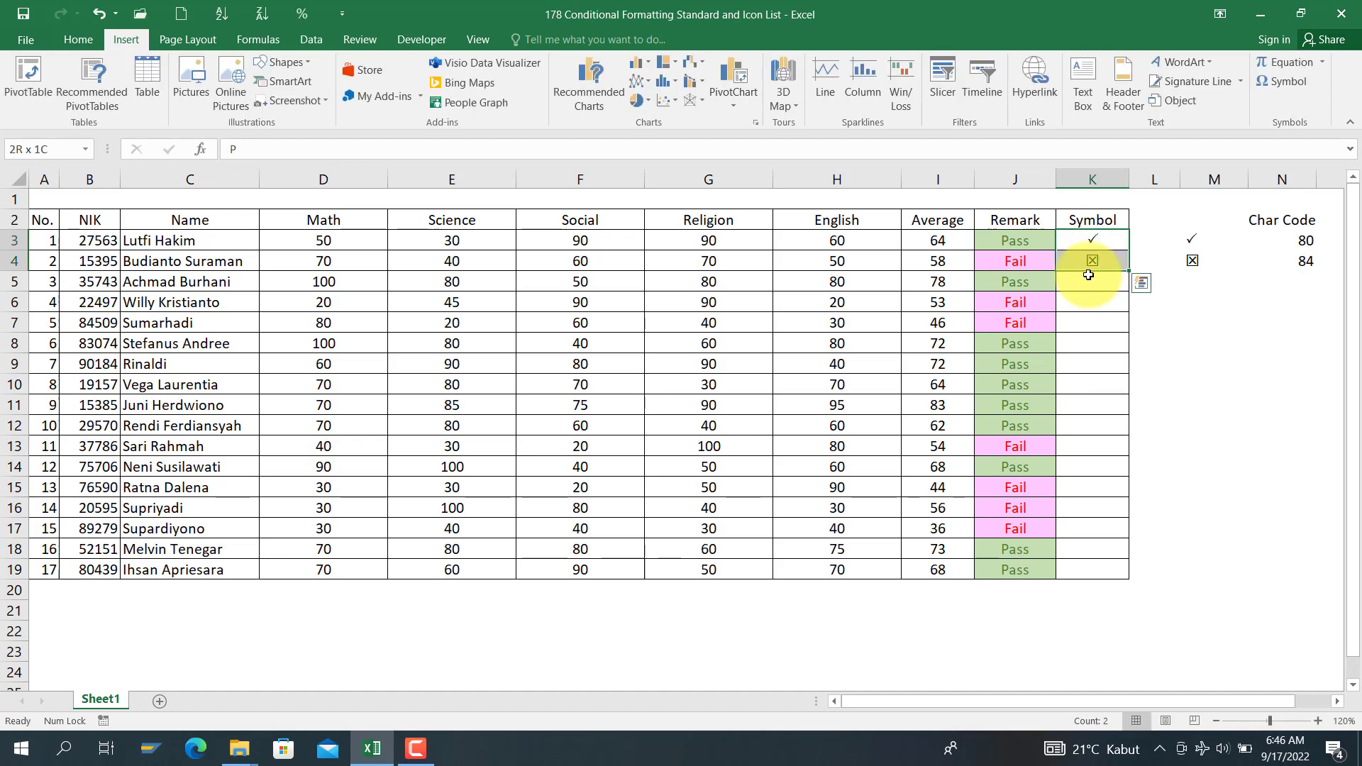
left_click(91, 45)
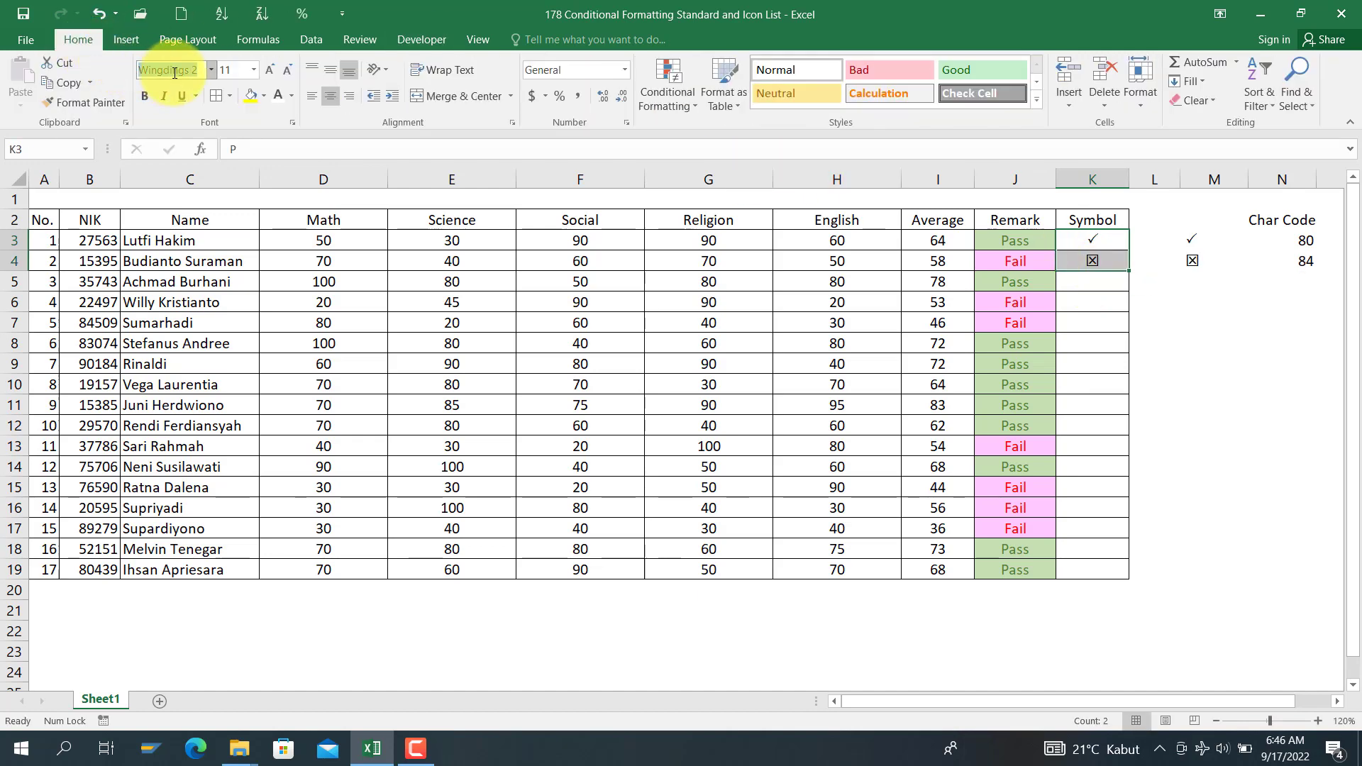
type("Arial")
key("Return")
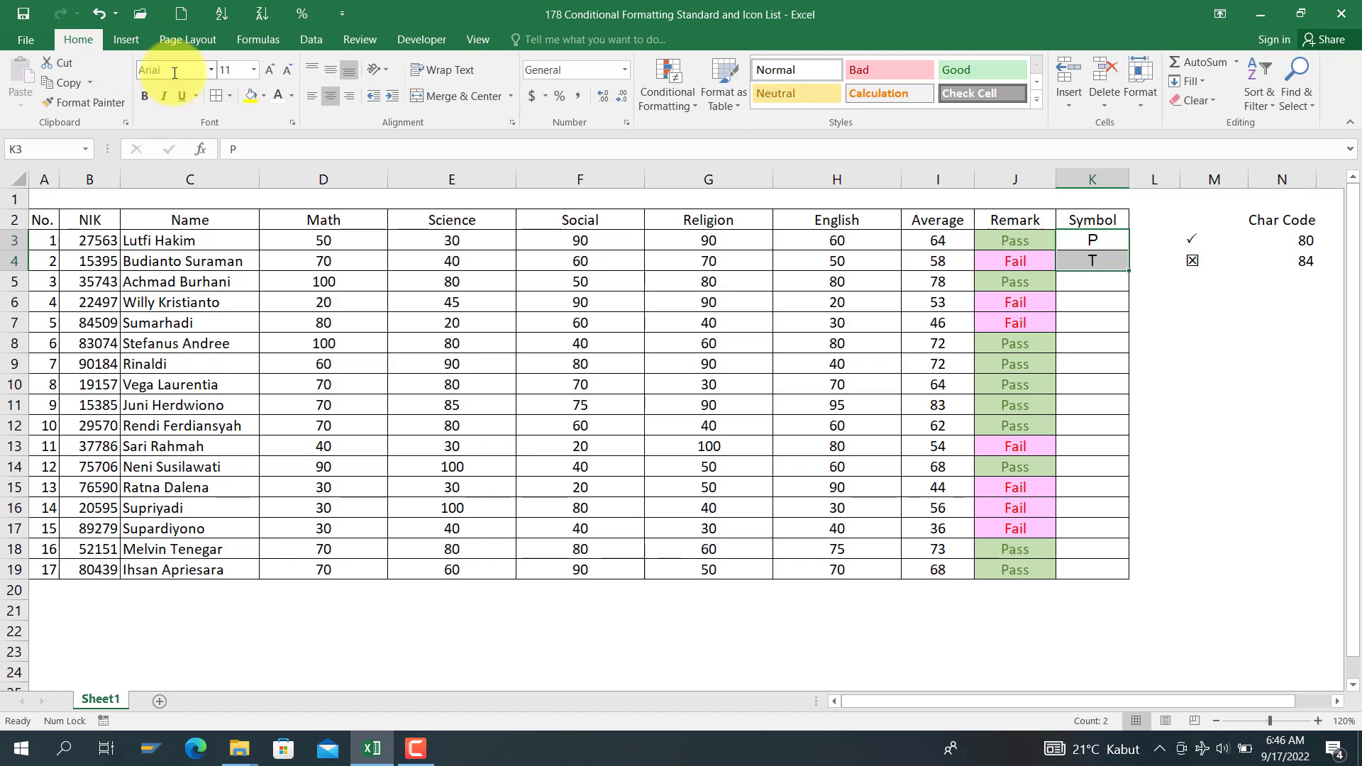
left_click(157, 261)
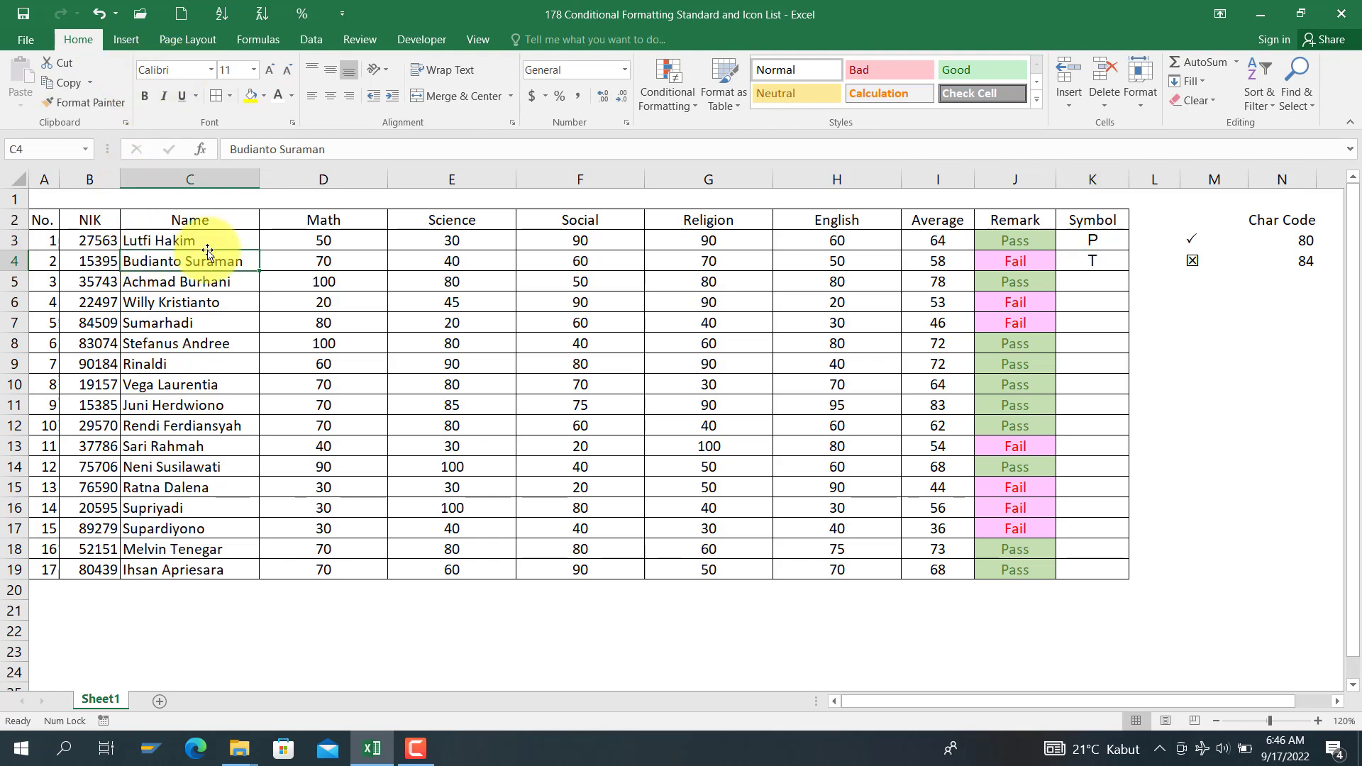
- Change the font of cells K3:K8 in the Symbol column to Calibri
left_click_drag(1105, 297, 1100, 346)
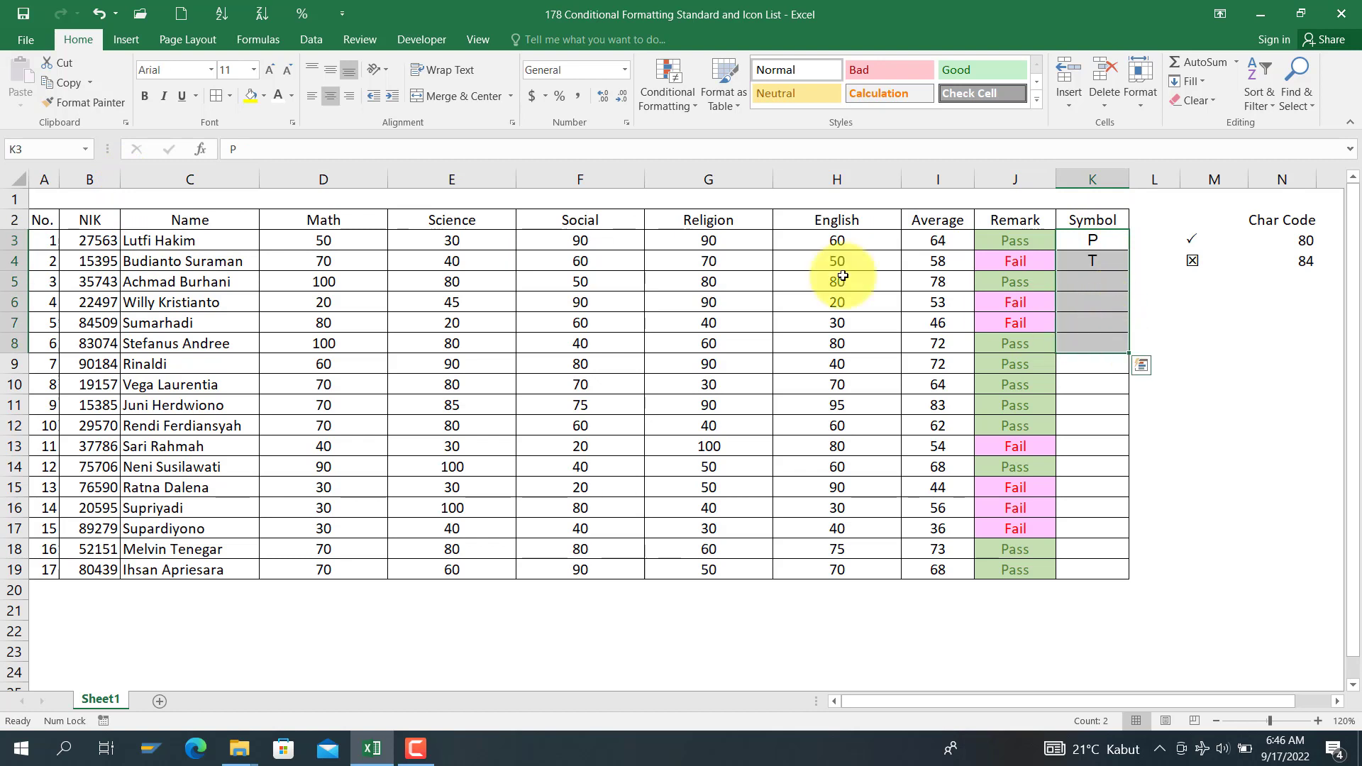
type("Calibri Light")
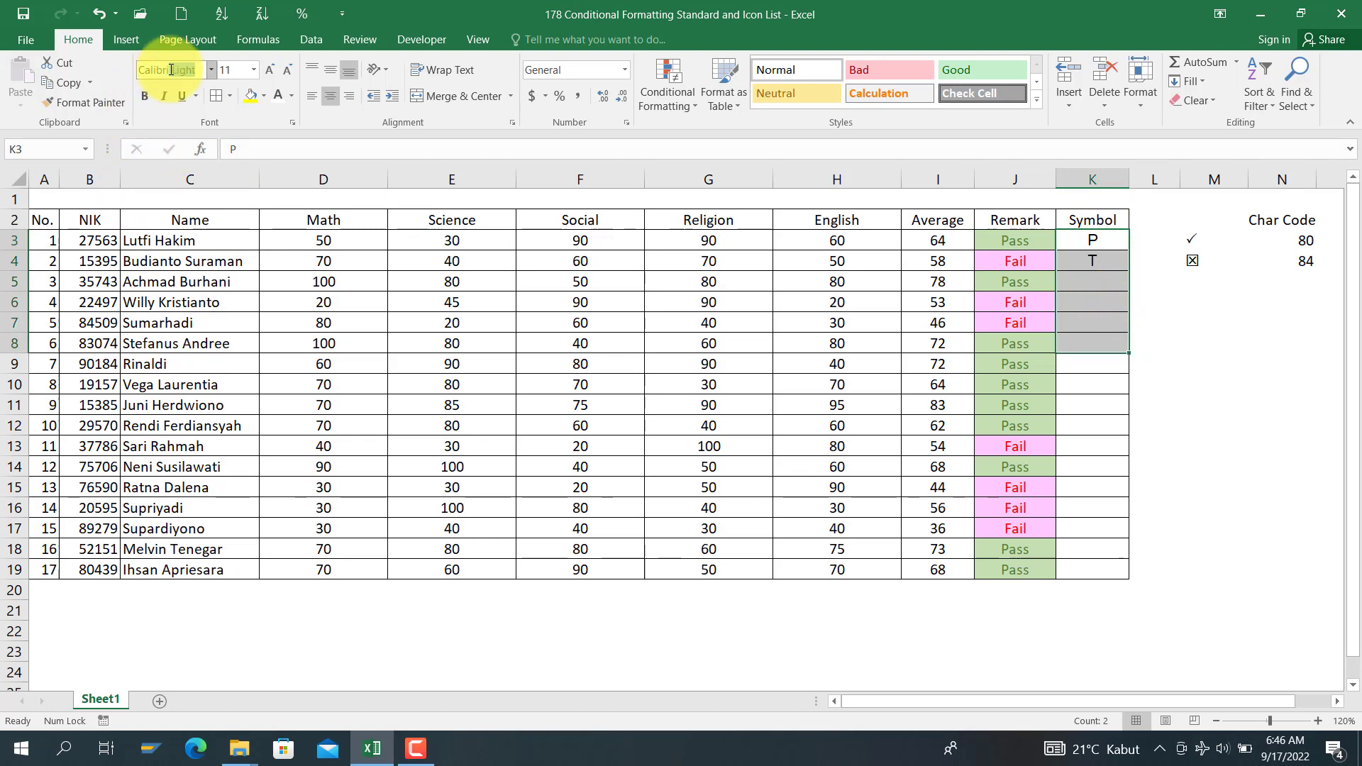
key("Return")
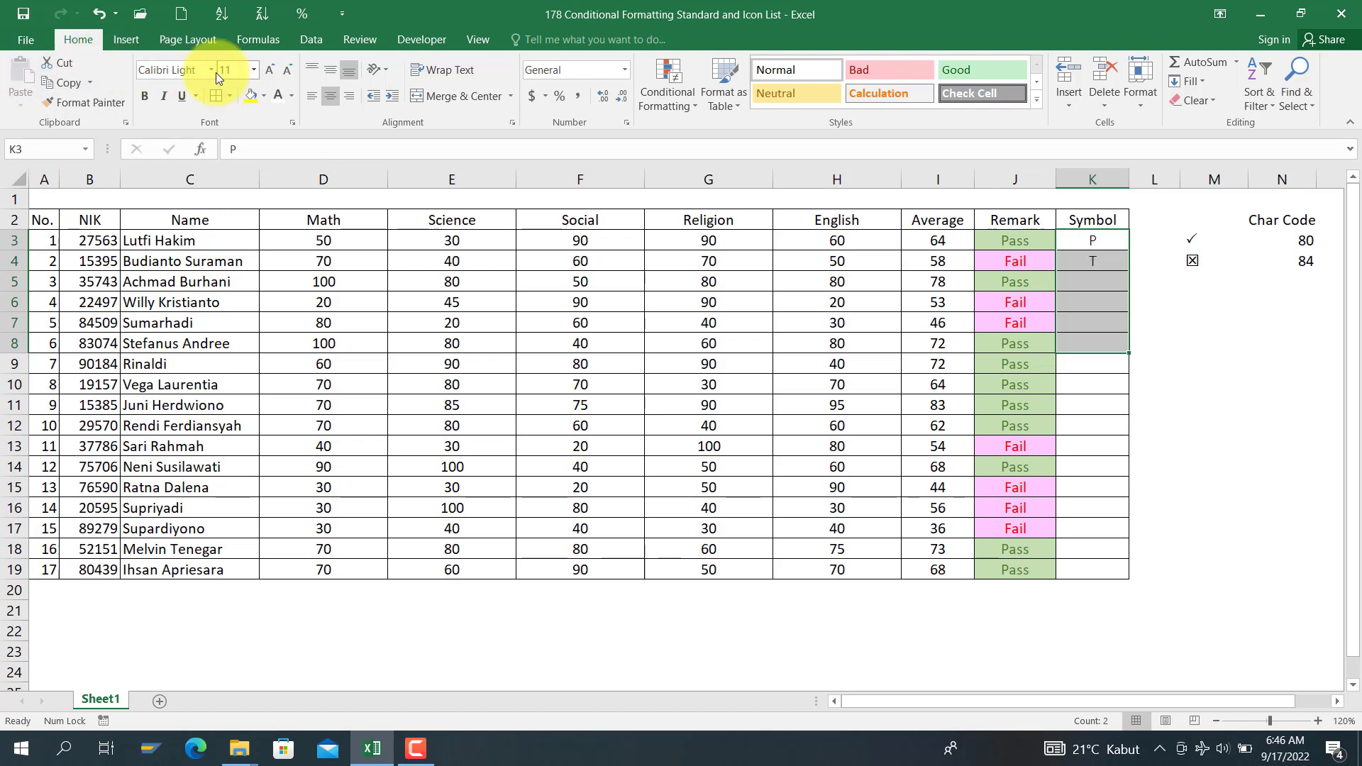
left_click(210, 71)
left_click(206, 129)
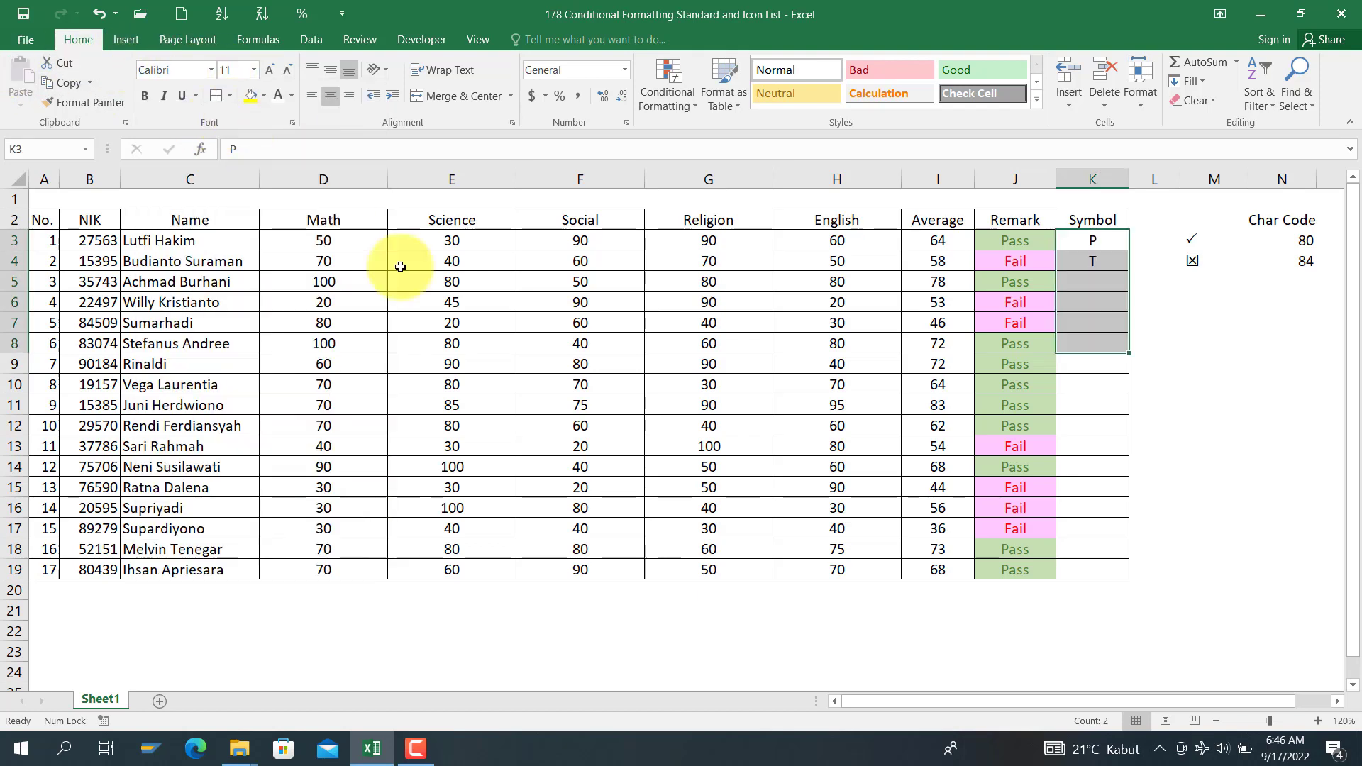
key("Return")
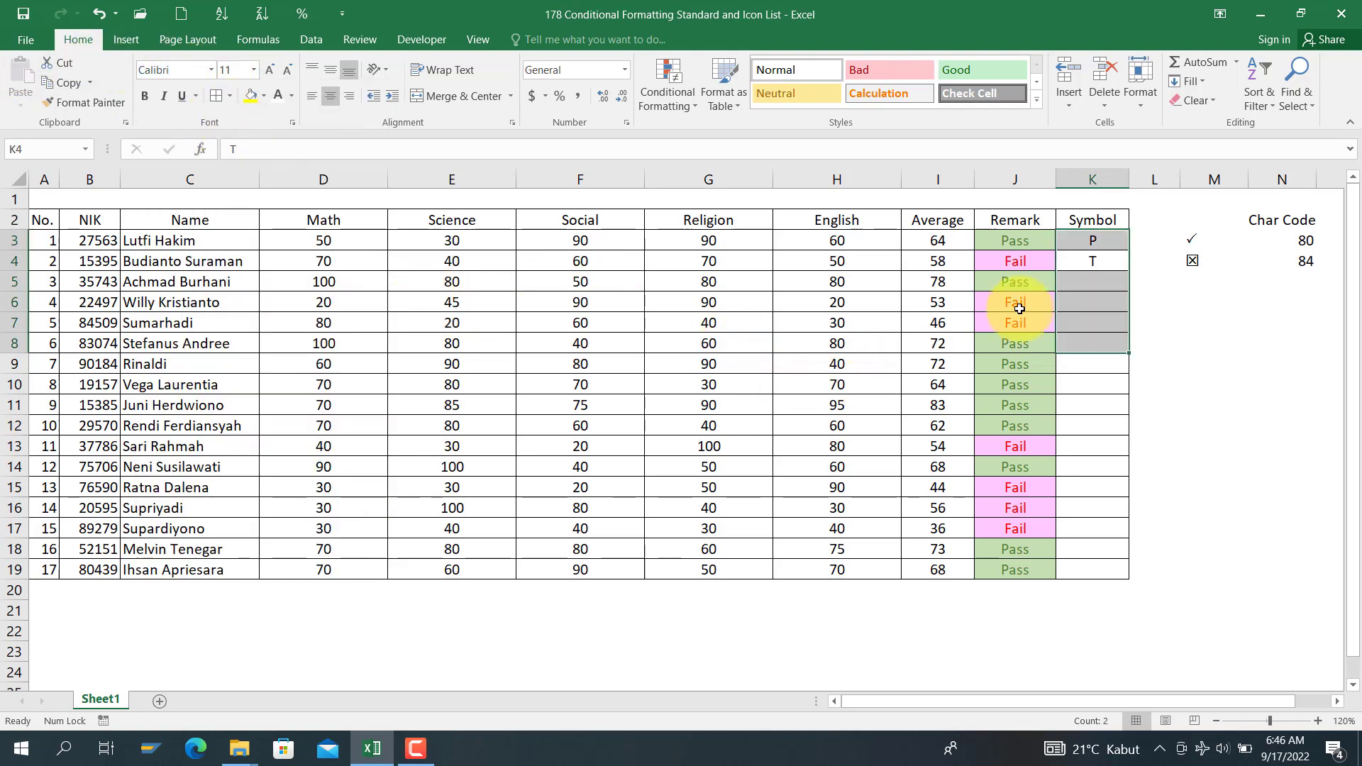
- Enter the formula =IF(J3="Pass",CHAR(80),CHAR(84)) in K3 and fill it down the Symbol column to K19
left_click(1108, 301)
left_click(1085, 239)
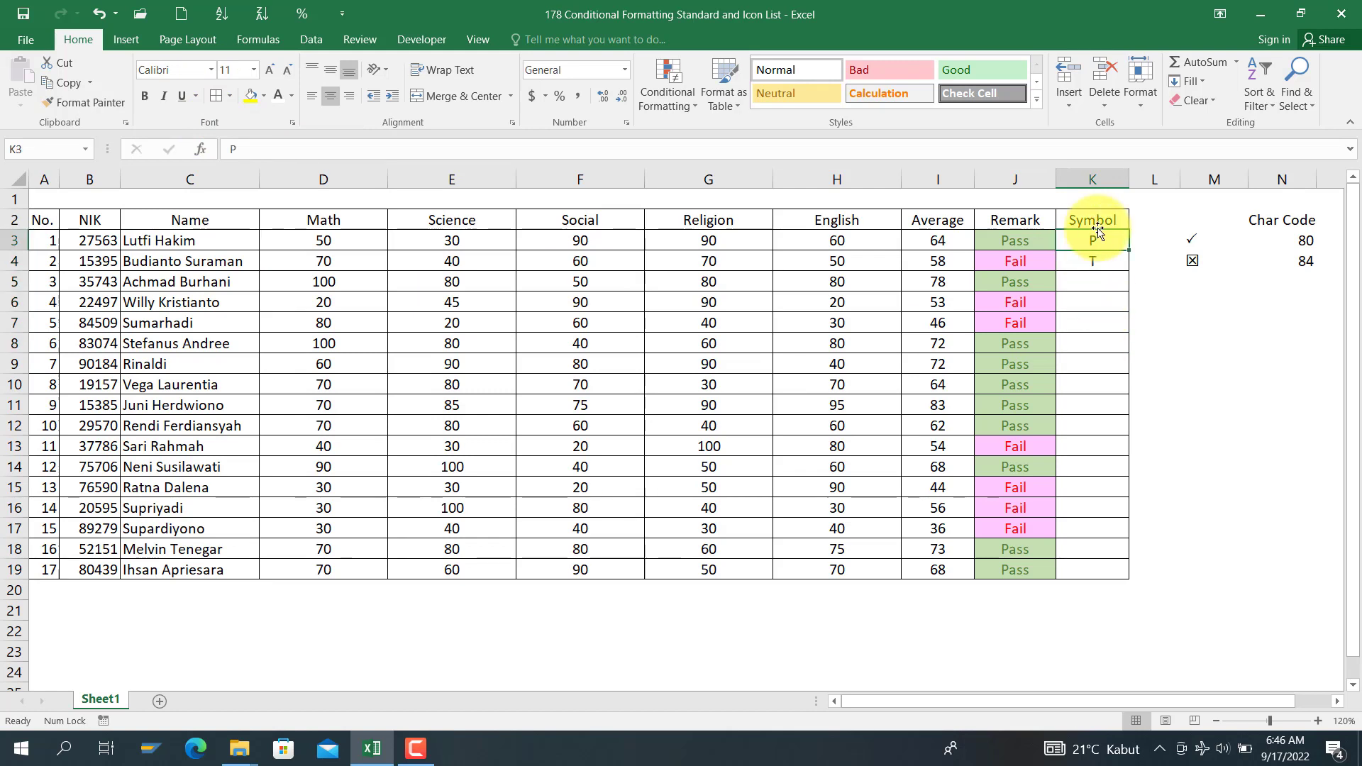
type("=if(")
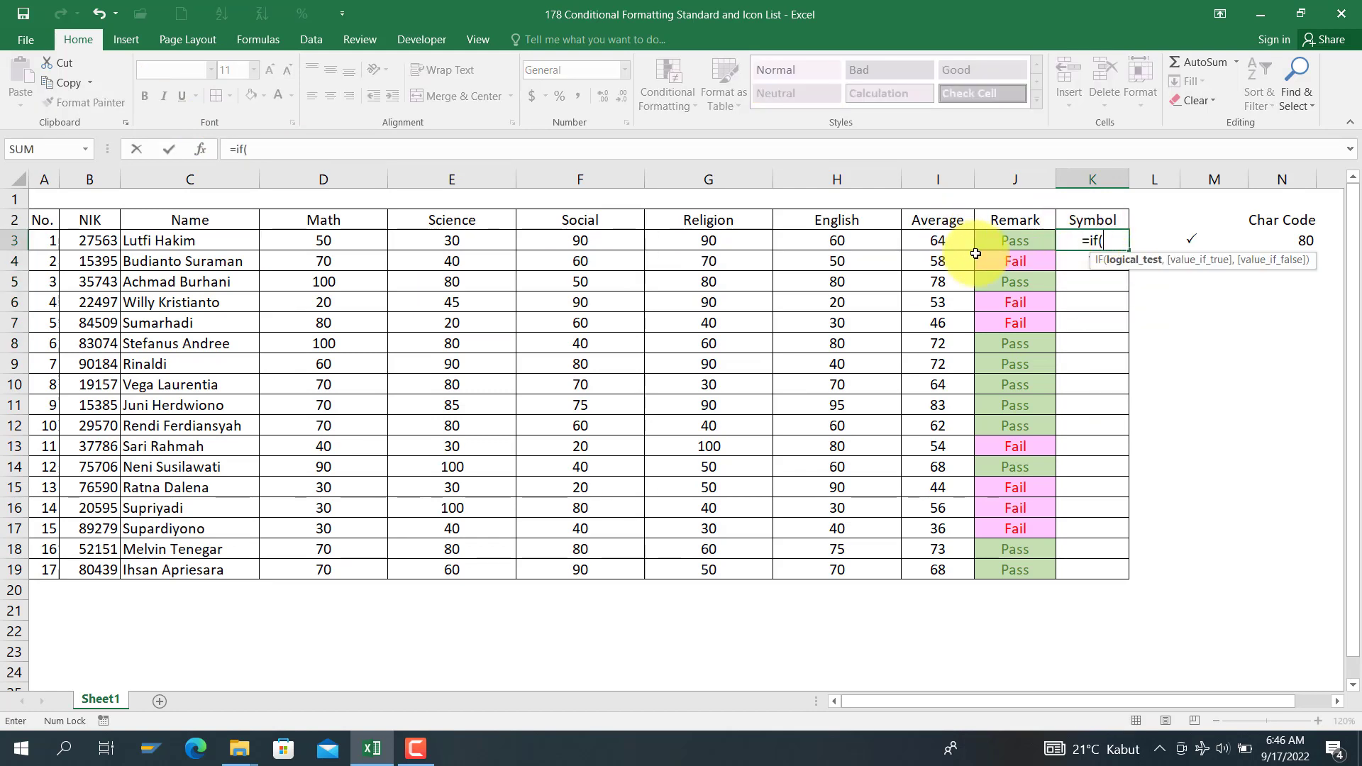
left_click(994, 238)
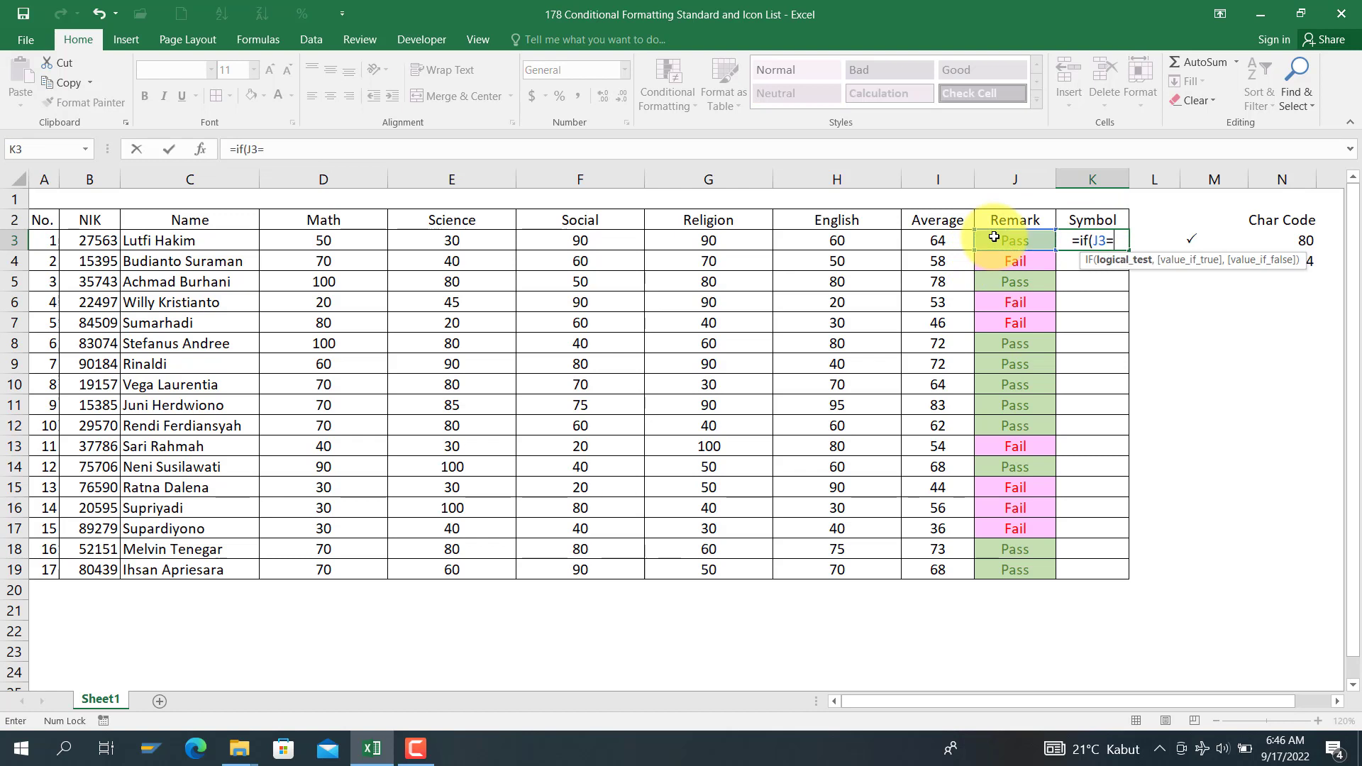
type("=\"Pass\",")
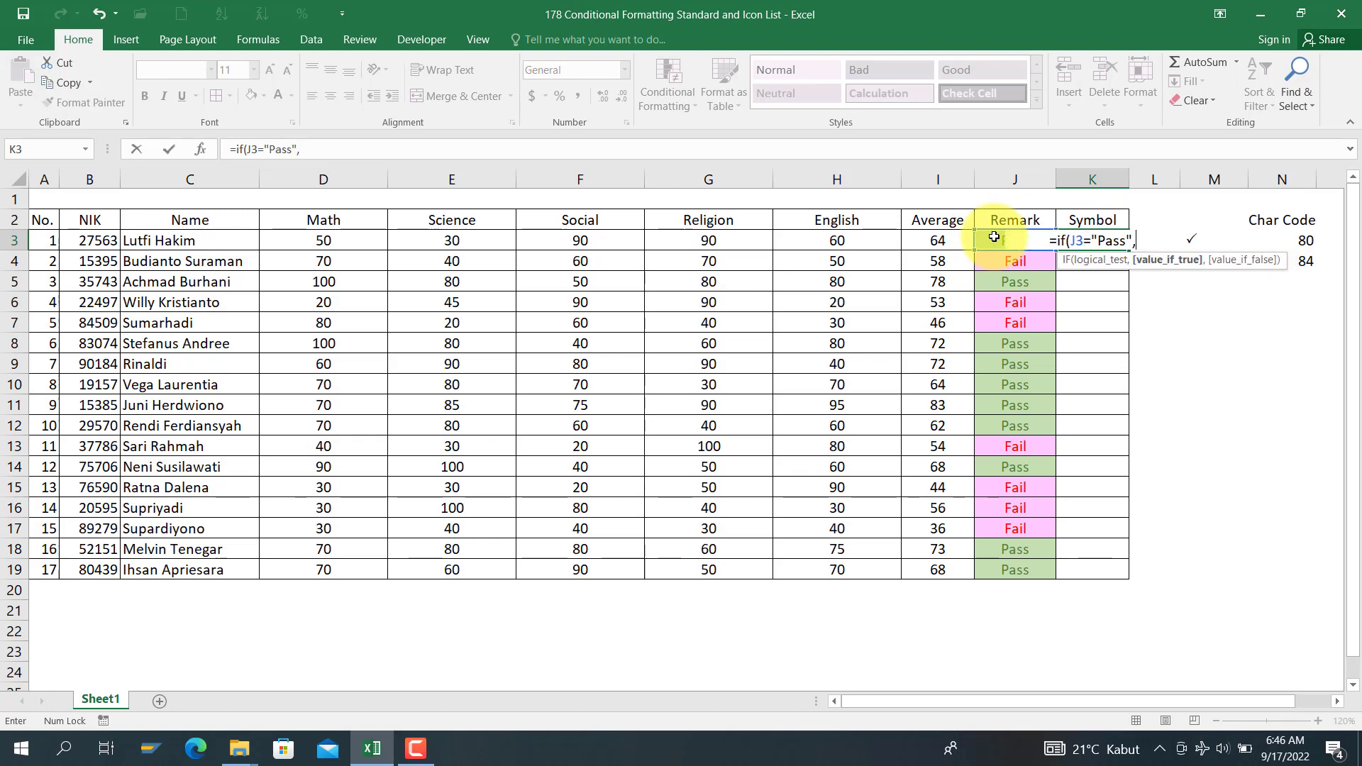
type("char(")
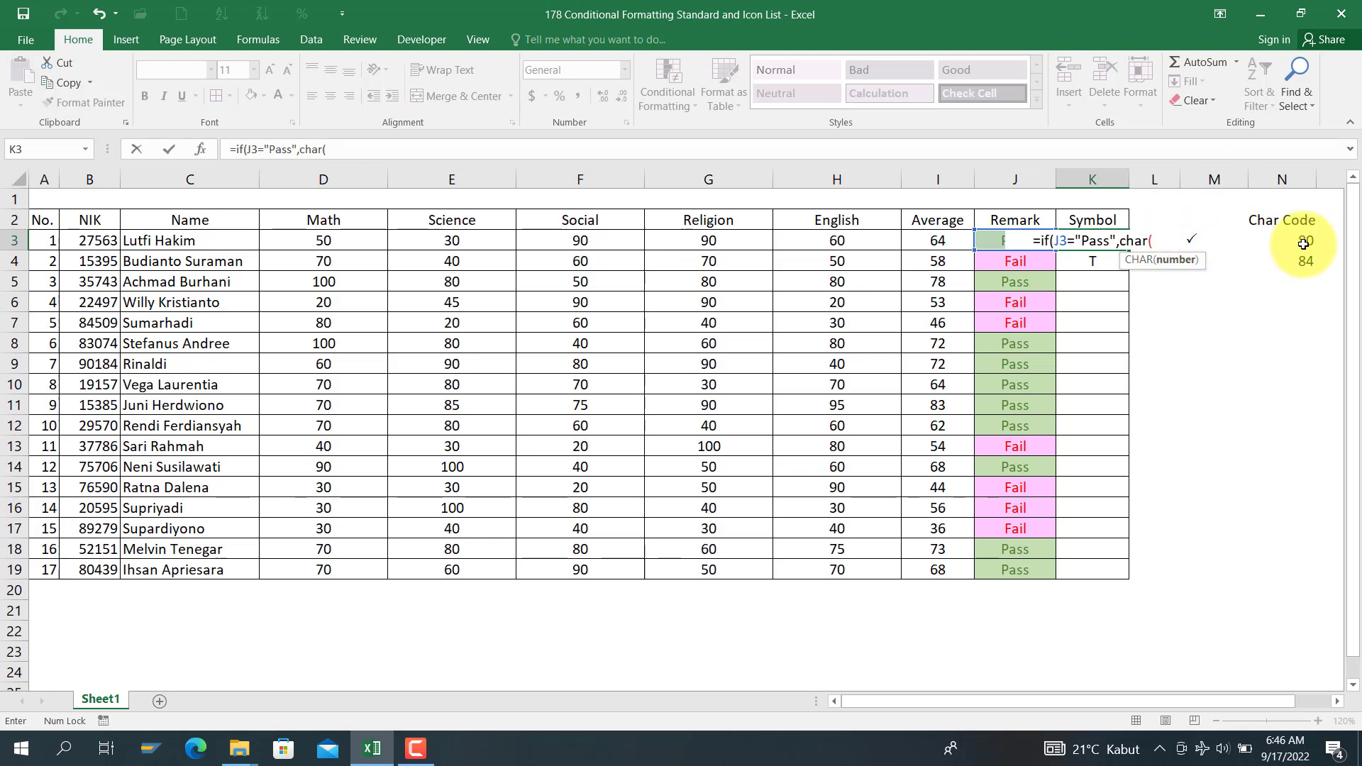
type("80),")
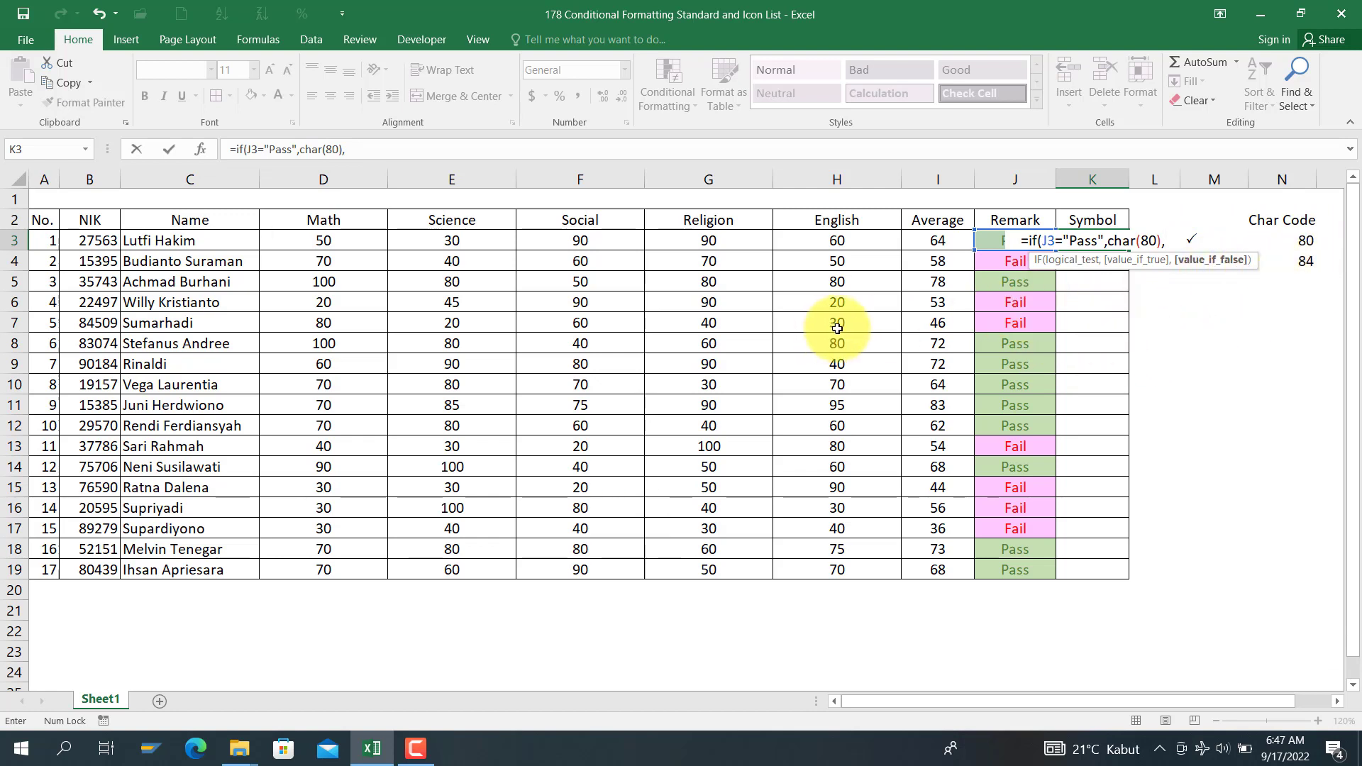
type("char(")
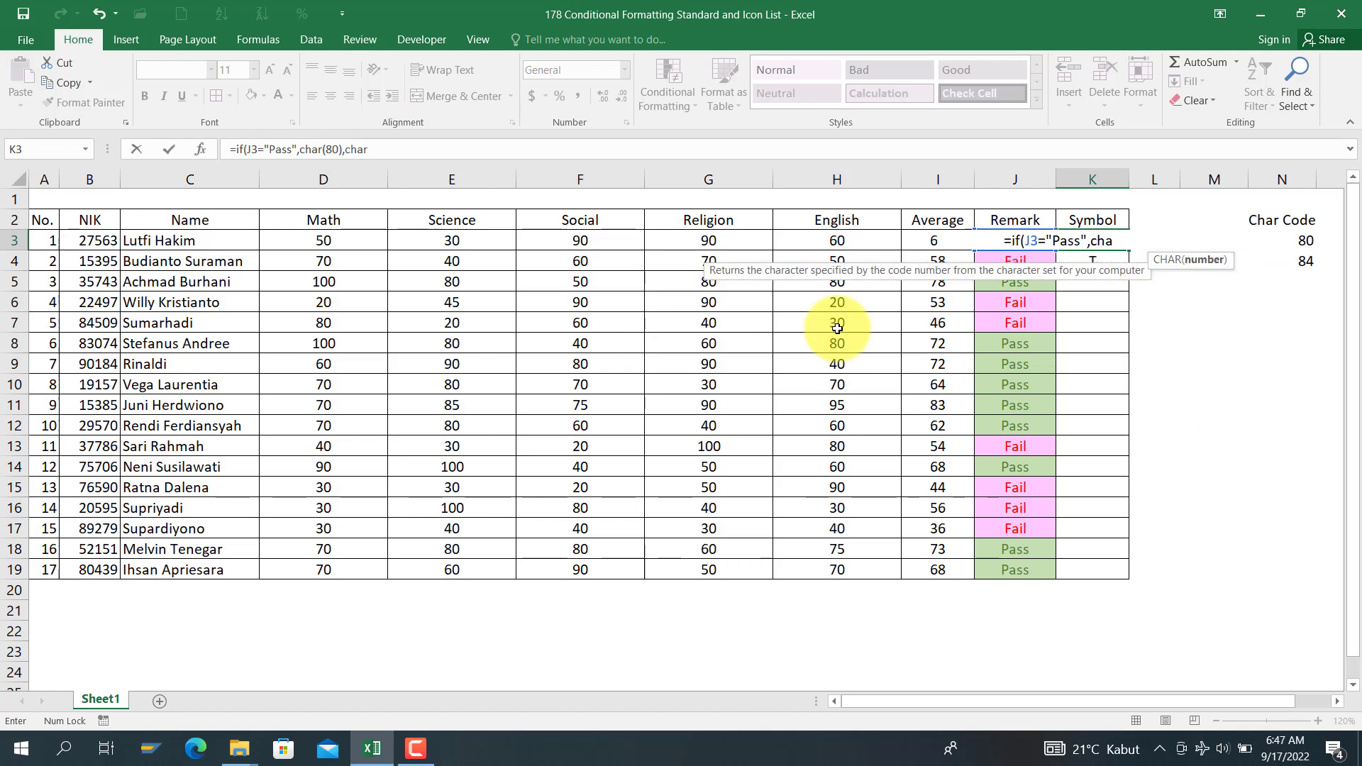
type("84)")
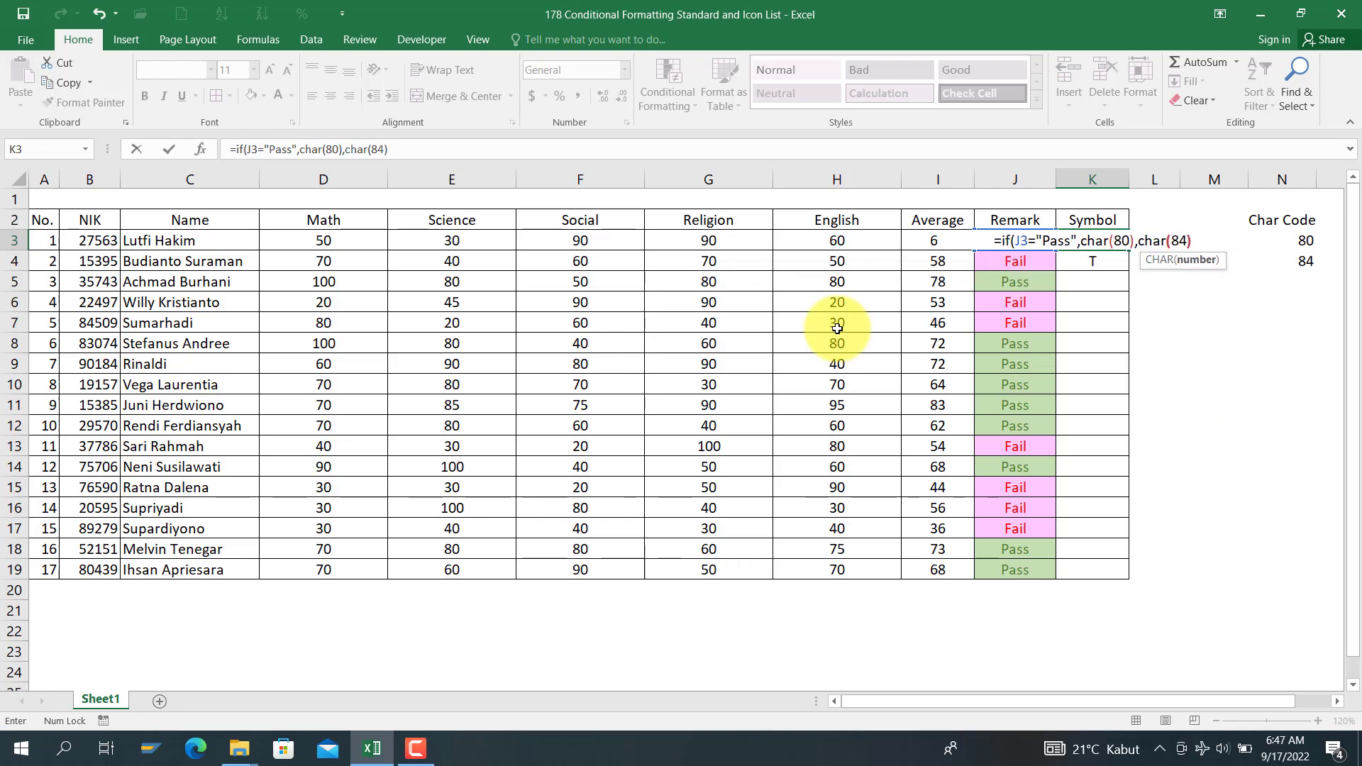
type(")")
key("Return")
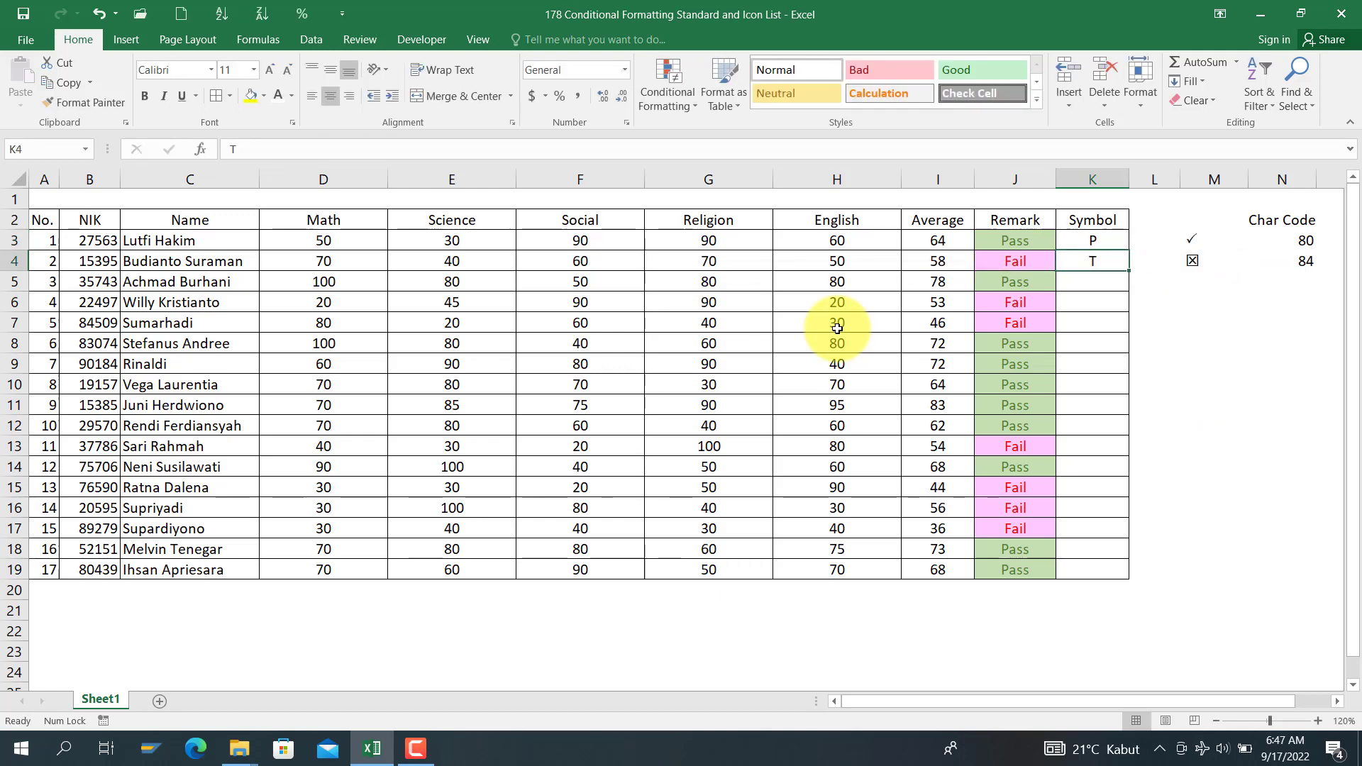
left_click(1125, 239)
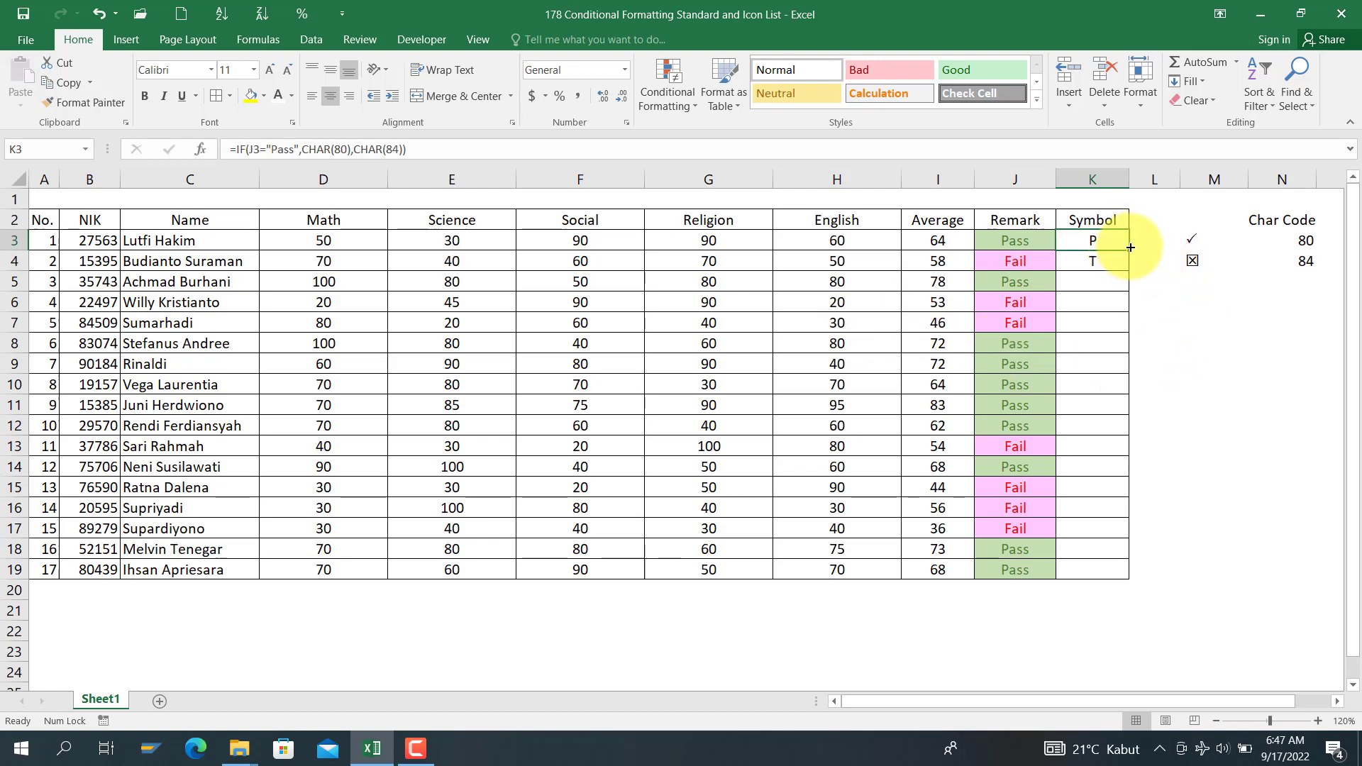
left_click_drag(1129, 251, 1113, 576)
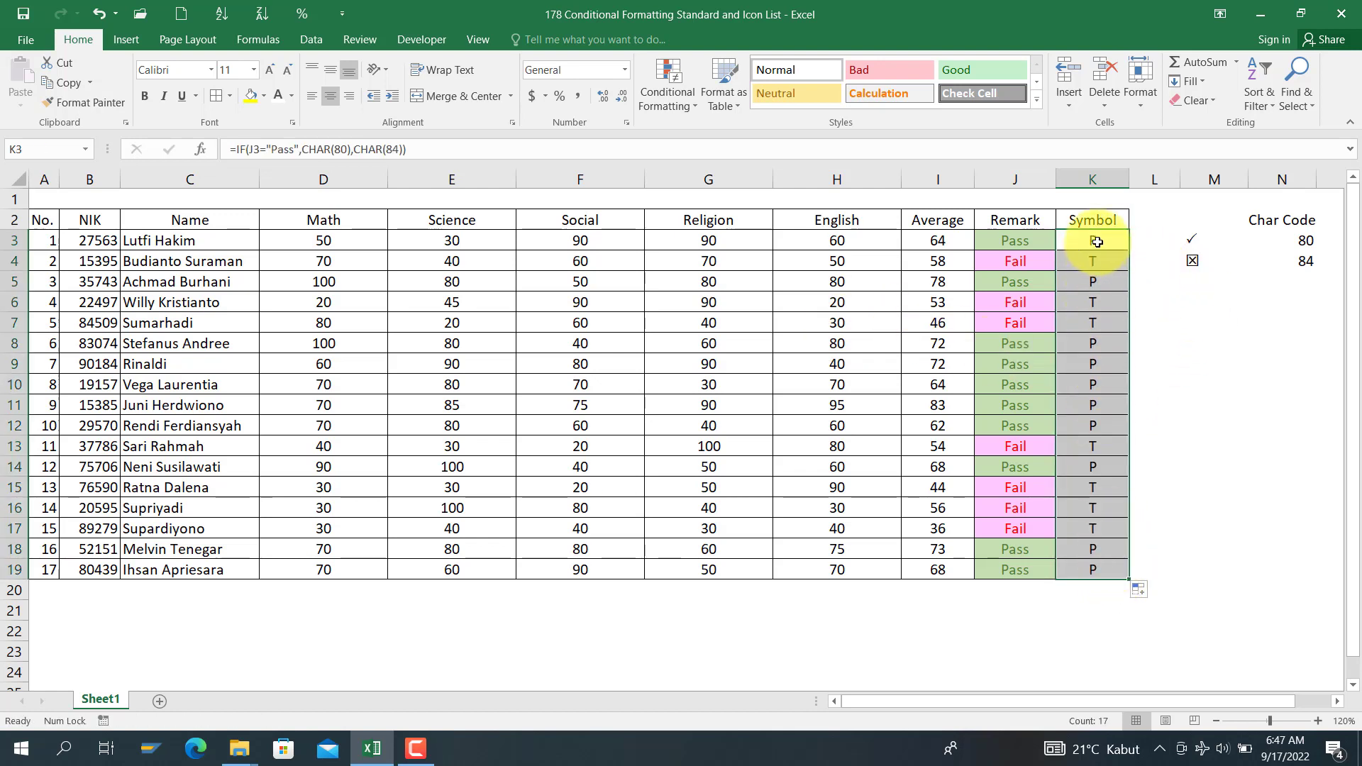
- Set the font of the Symbol column formulas in K3:K19 to Wingdings 2
left_click(210, 70)
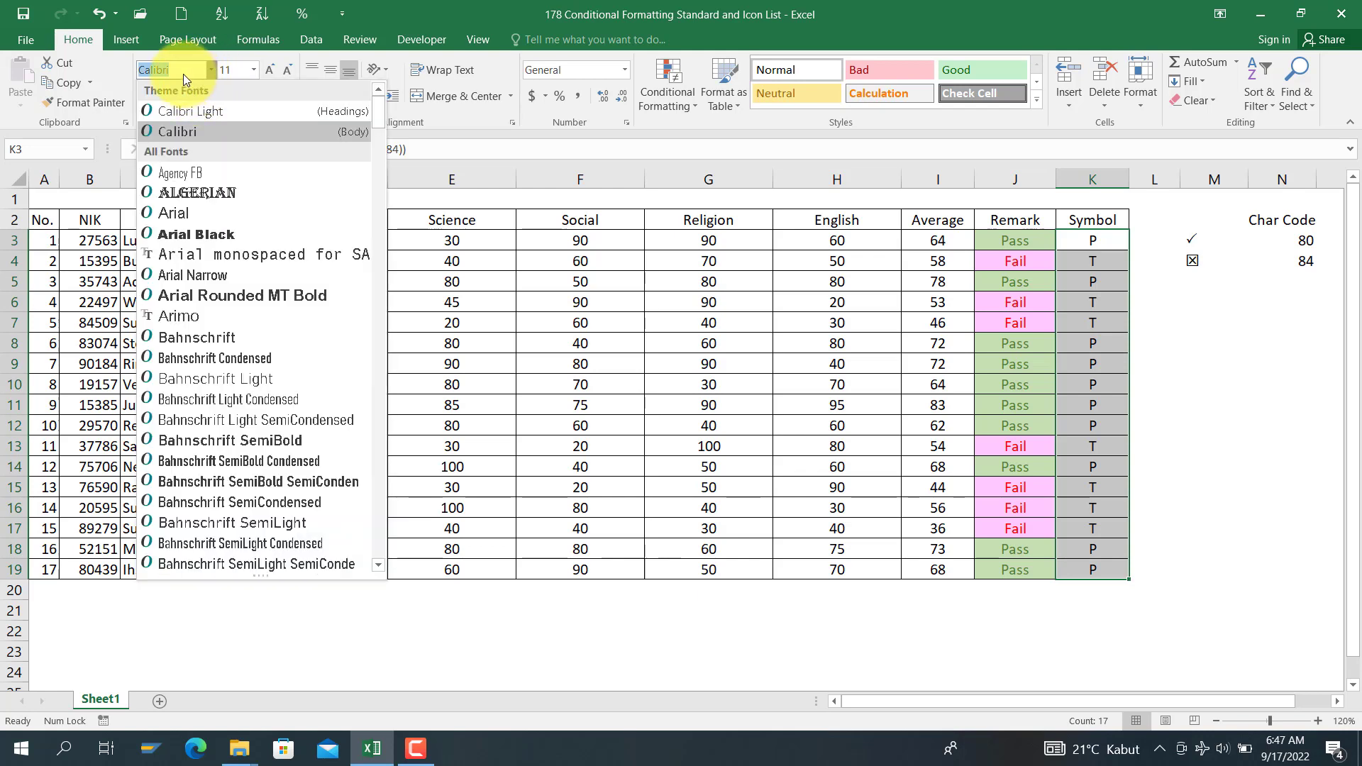
type("Wingdings")
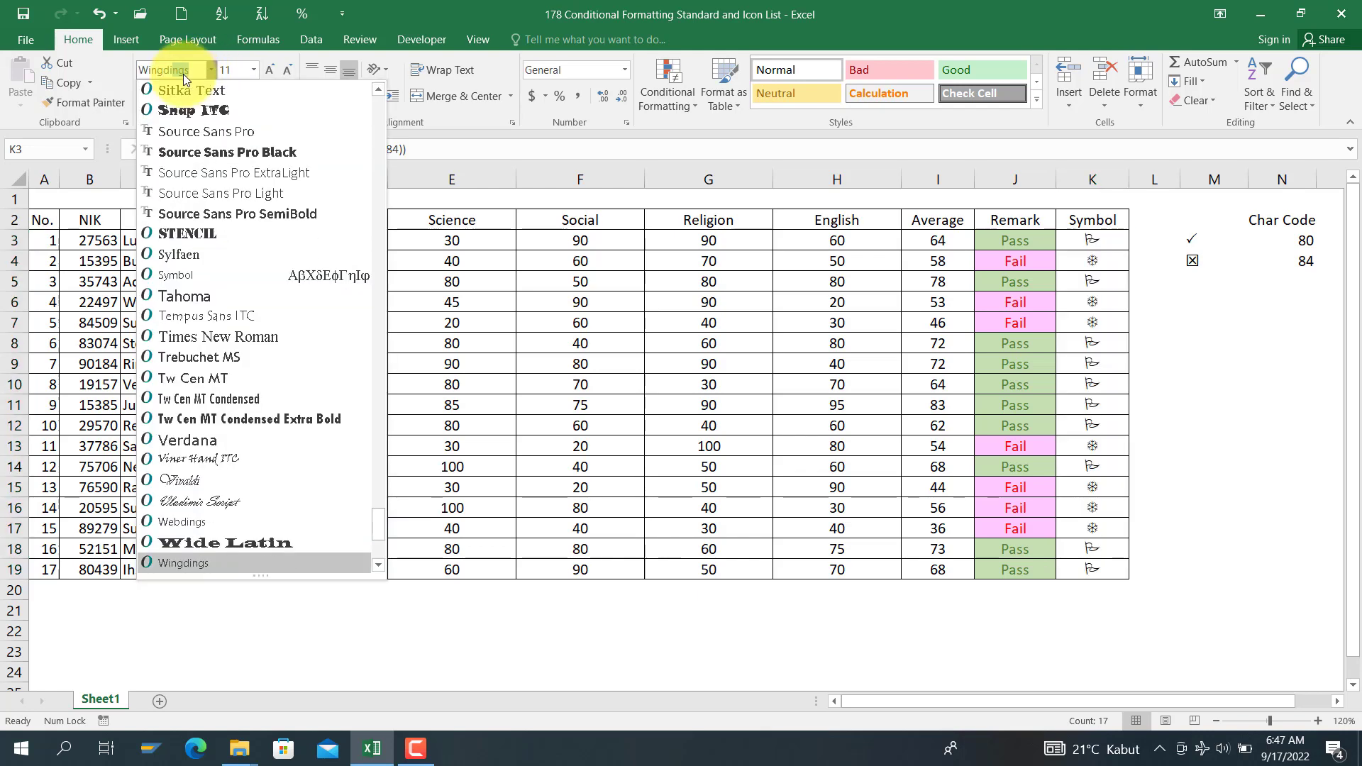
type(" 2")
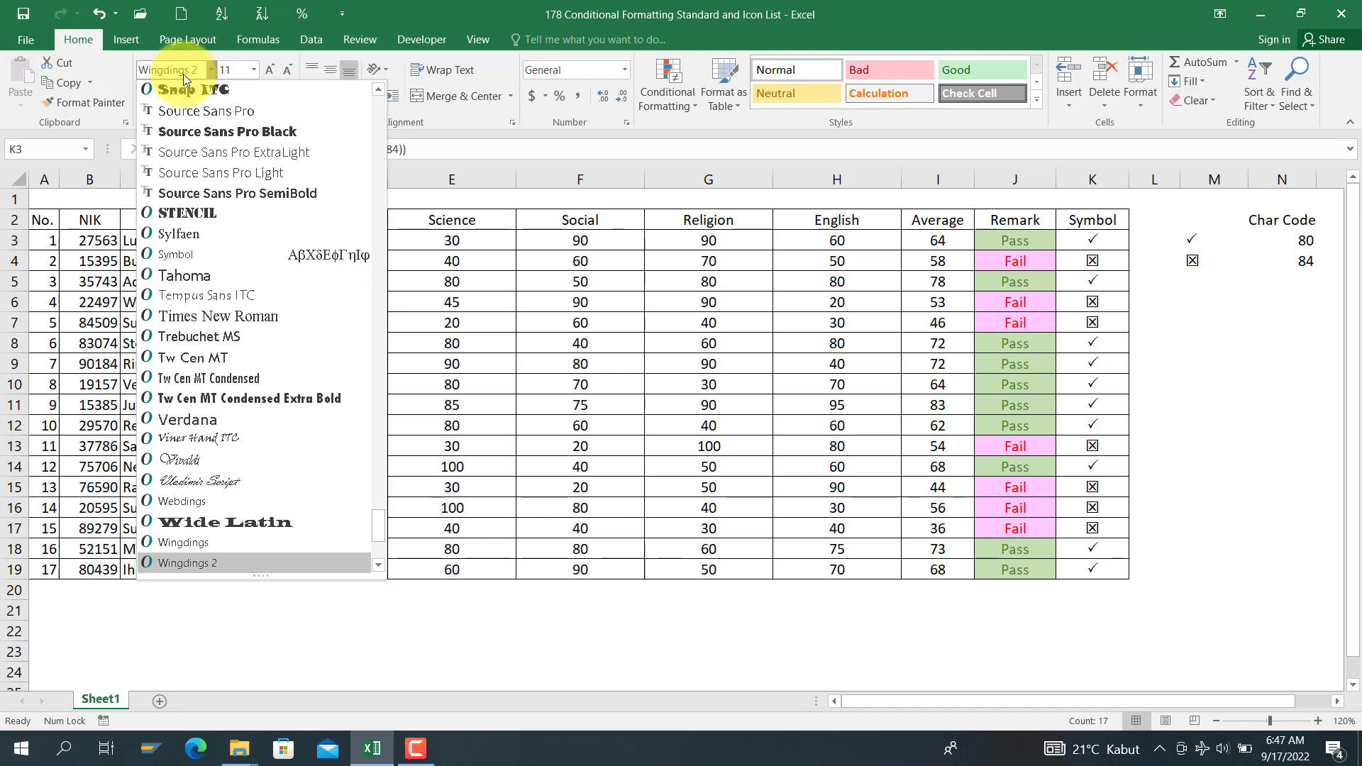
key("Return")
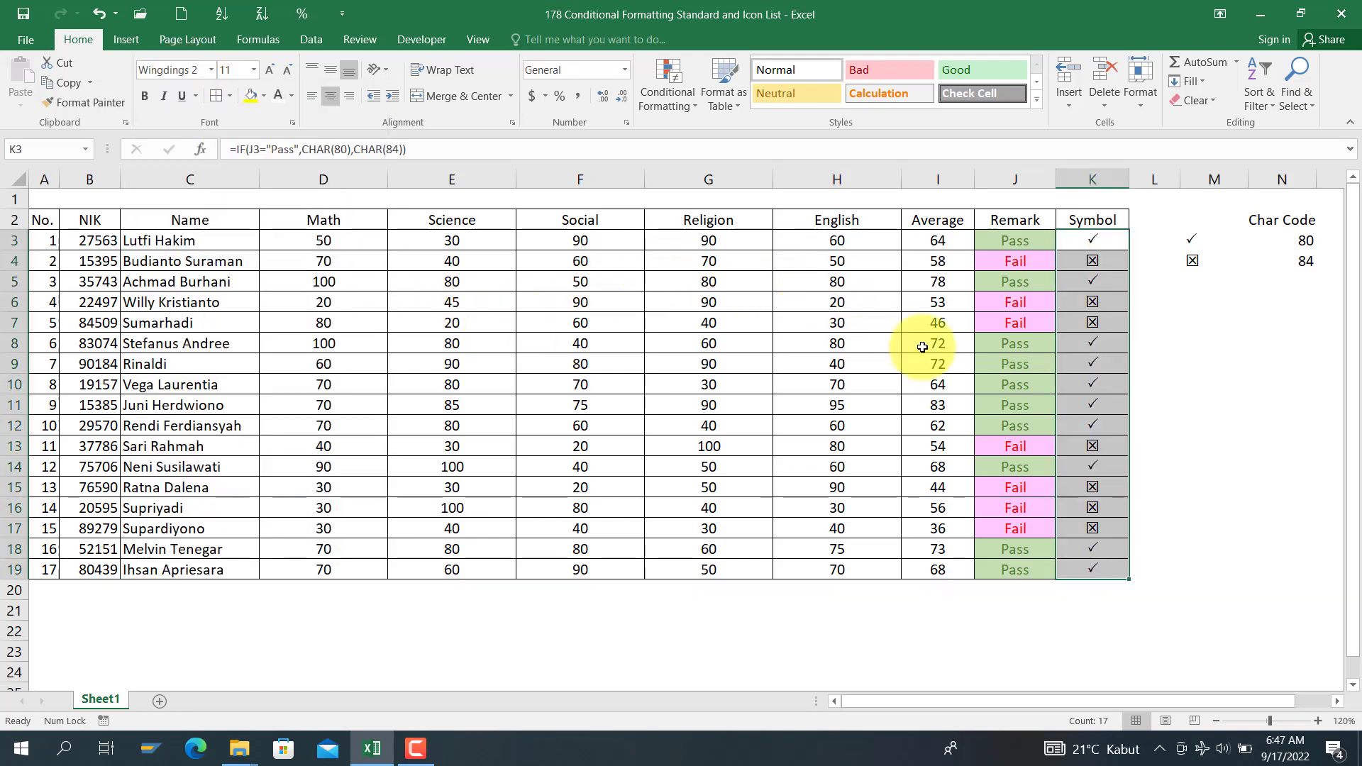
left_click(1078, 276)
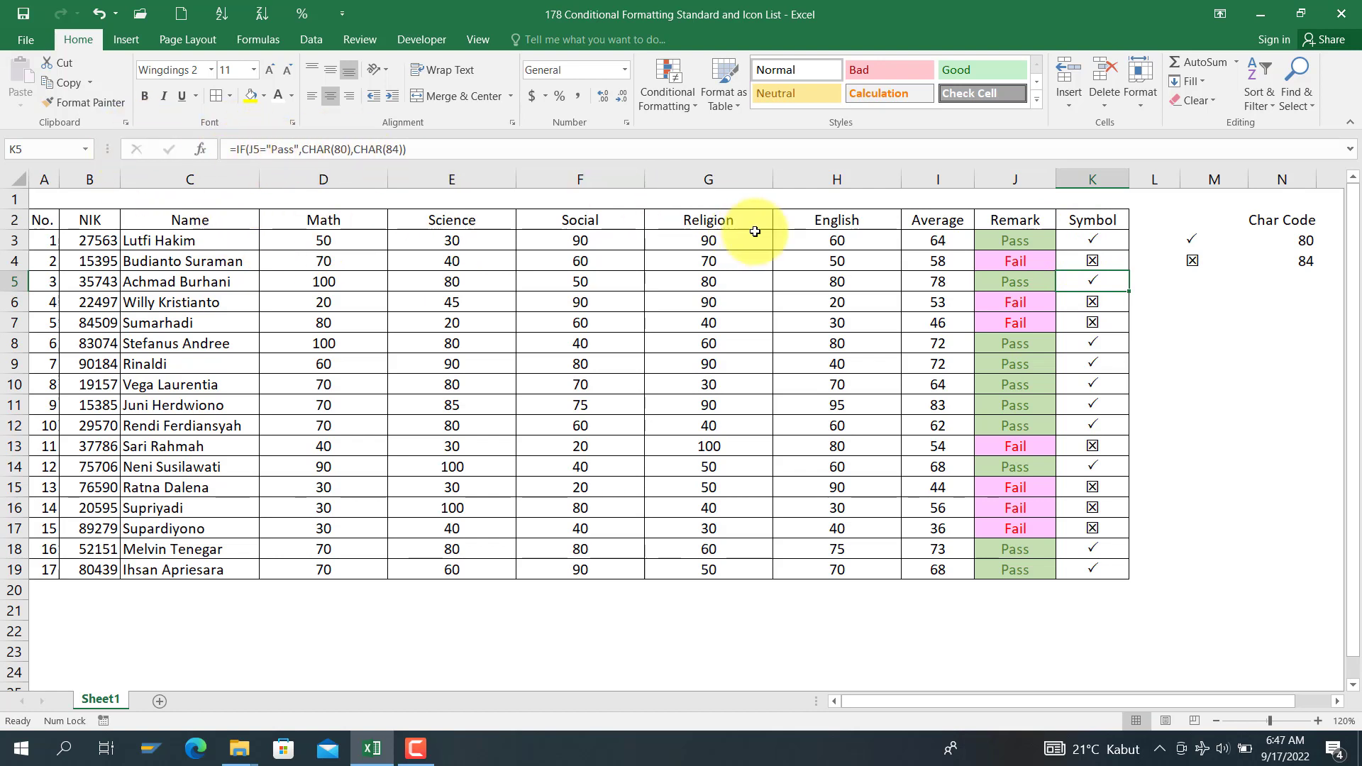
left_click(1080, 238)
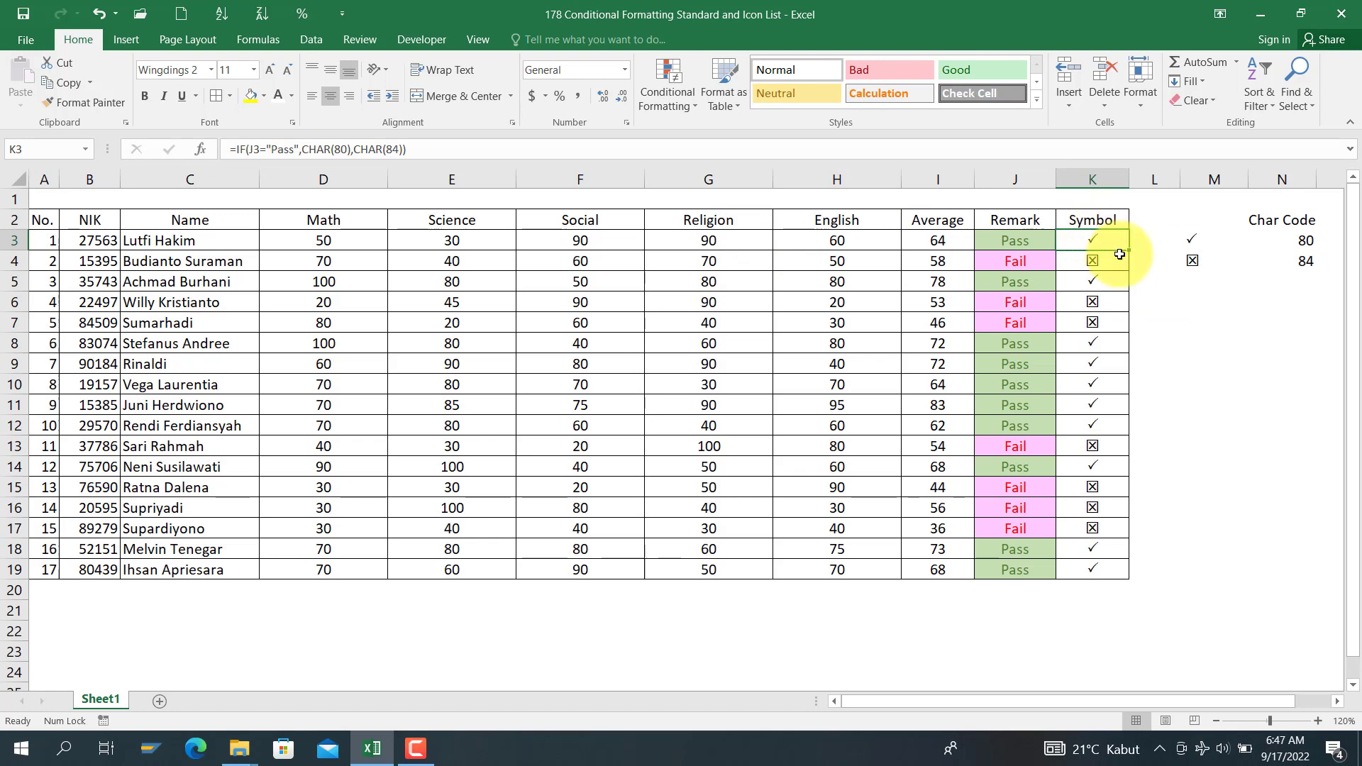